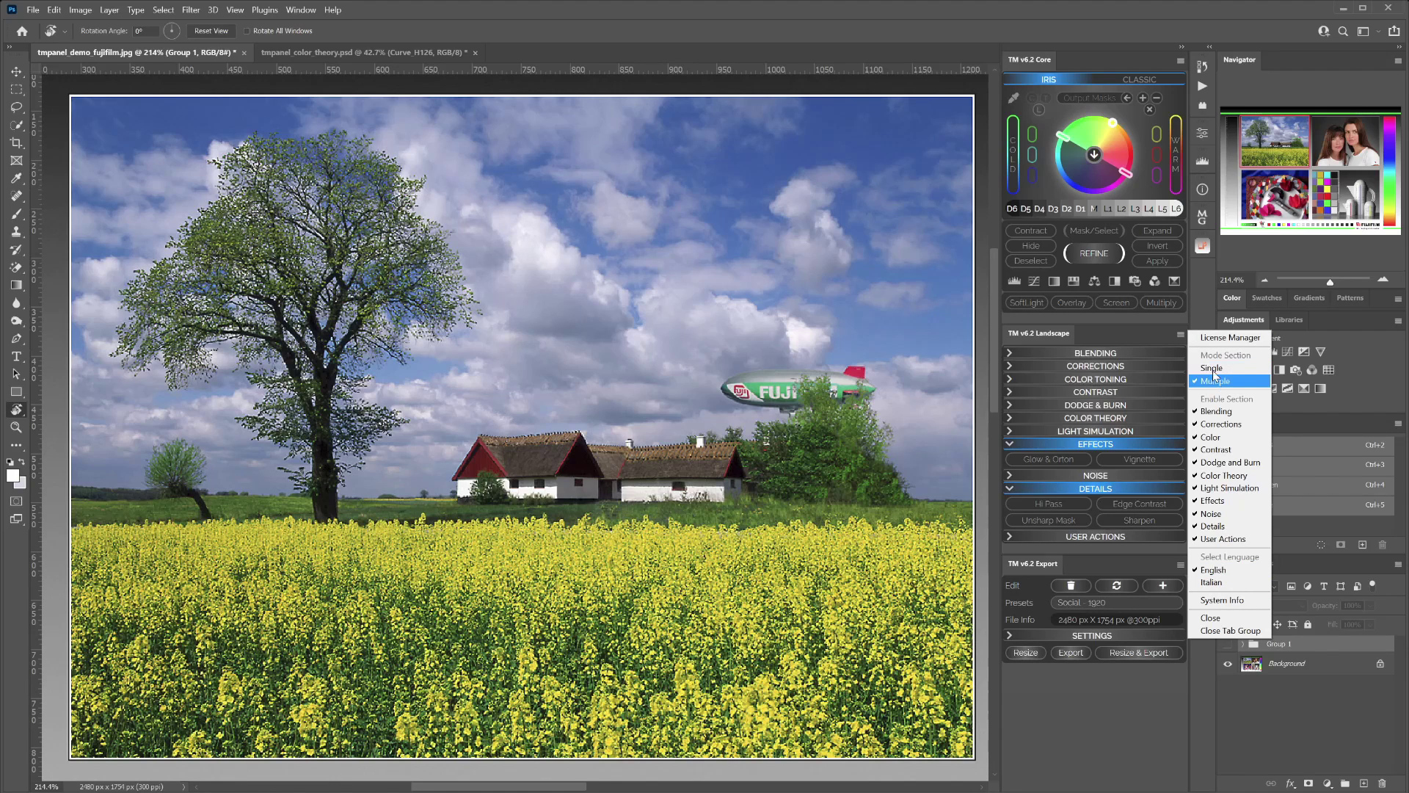
# Step: Switch the TM Landscape plugin to Single section mode and expand its Blending, Corrections and Color Toning sections one by one
pyautogui.click(1212, 369)
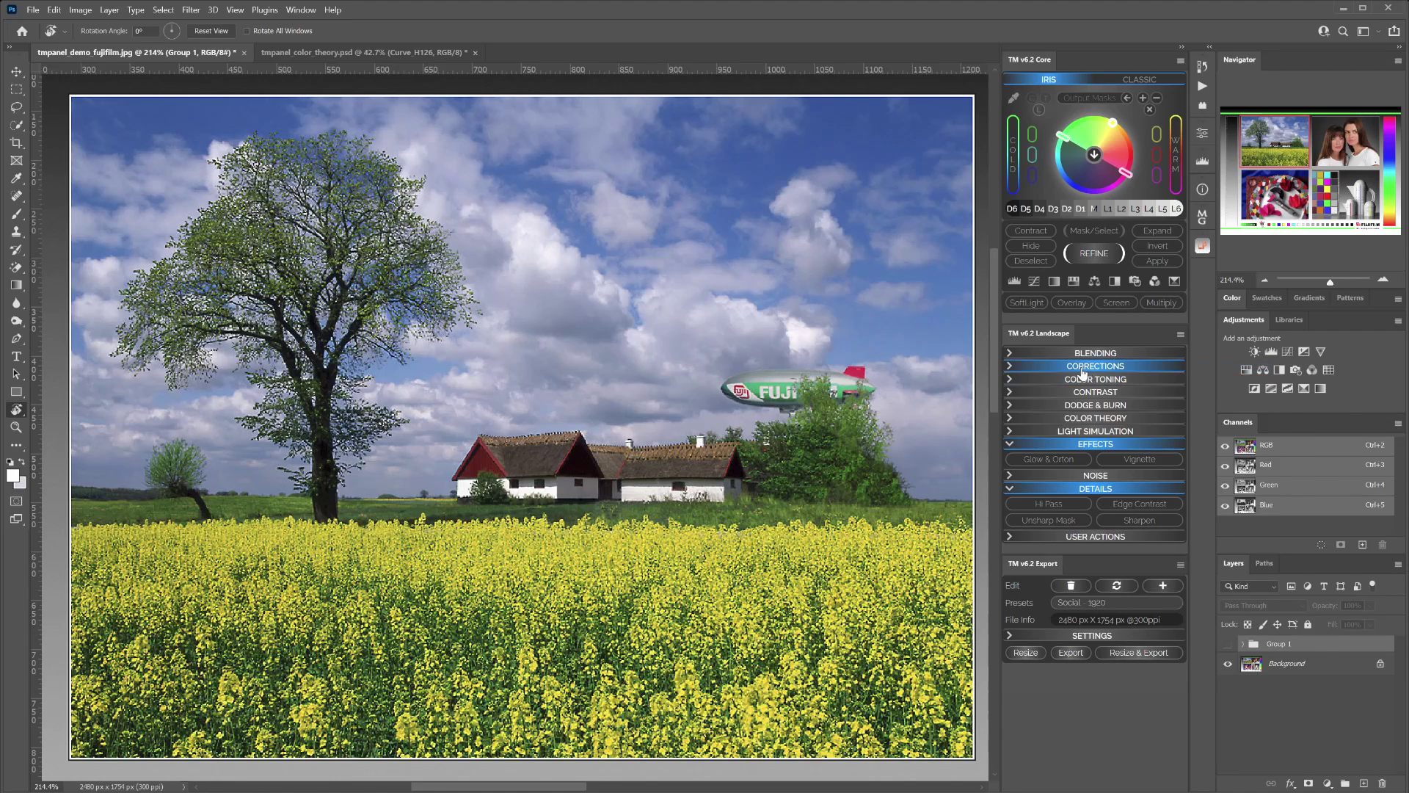
pyautogui.click(1098, 353)
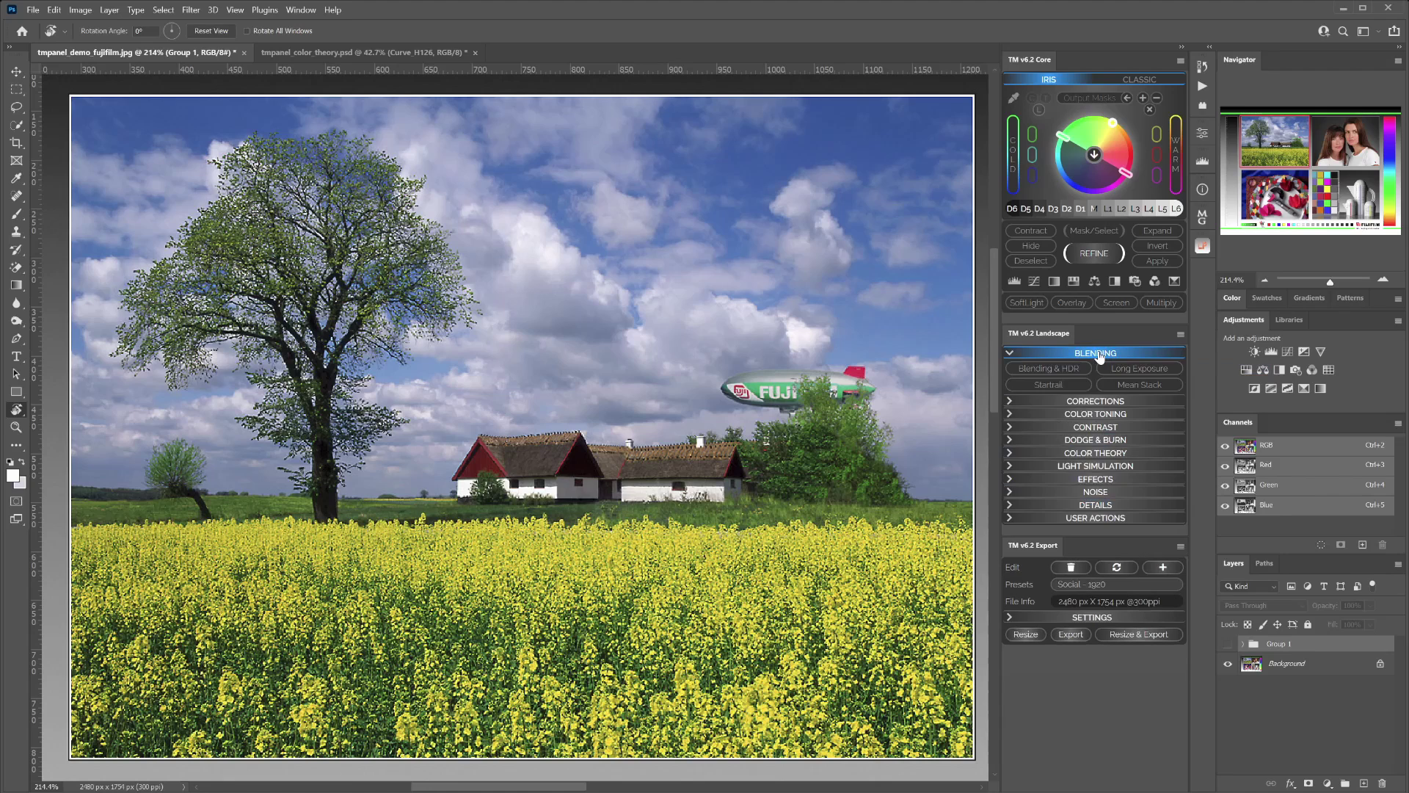
pyautogui.click(1088, 405)
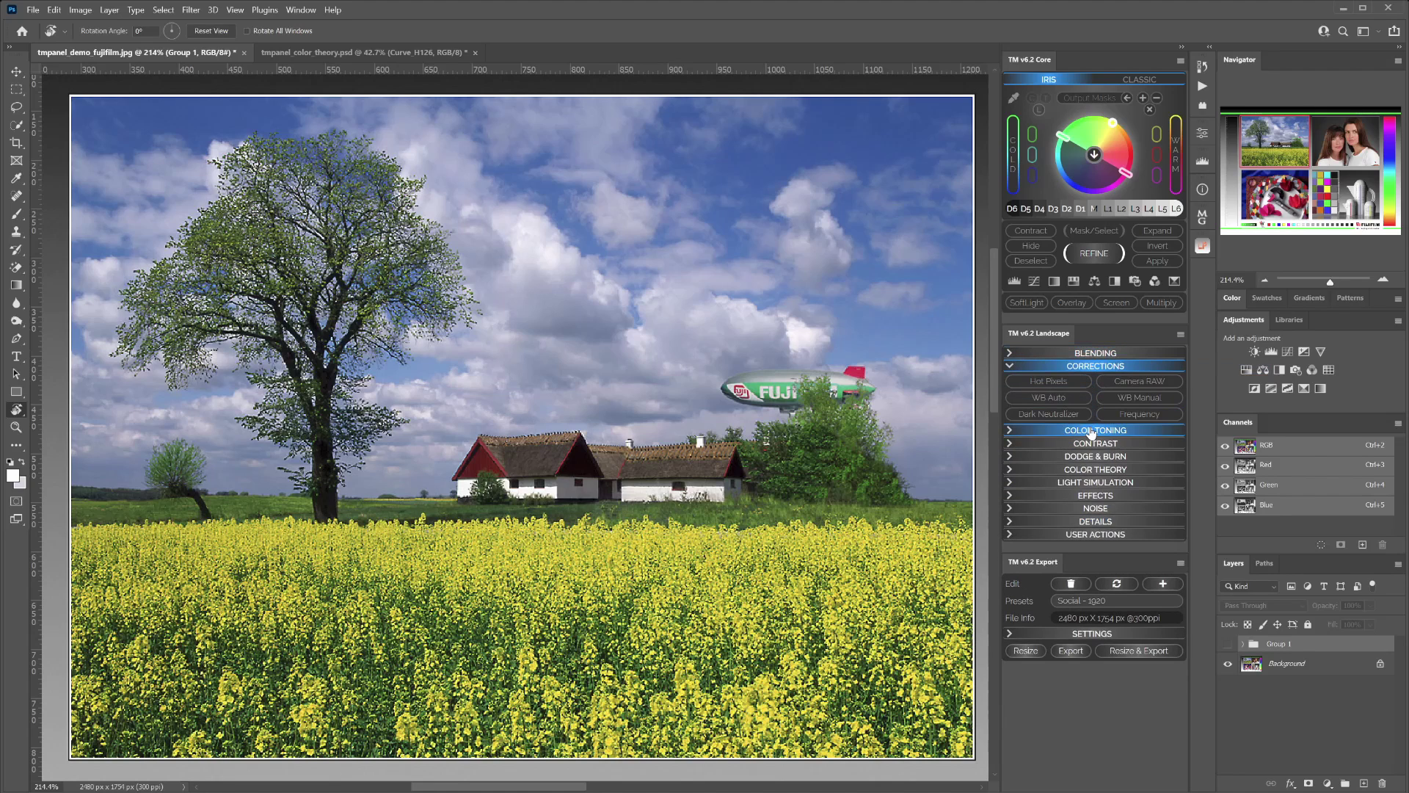
pyautogui.click(1092, 432)
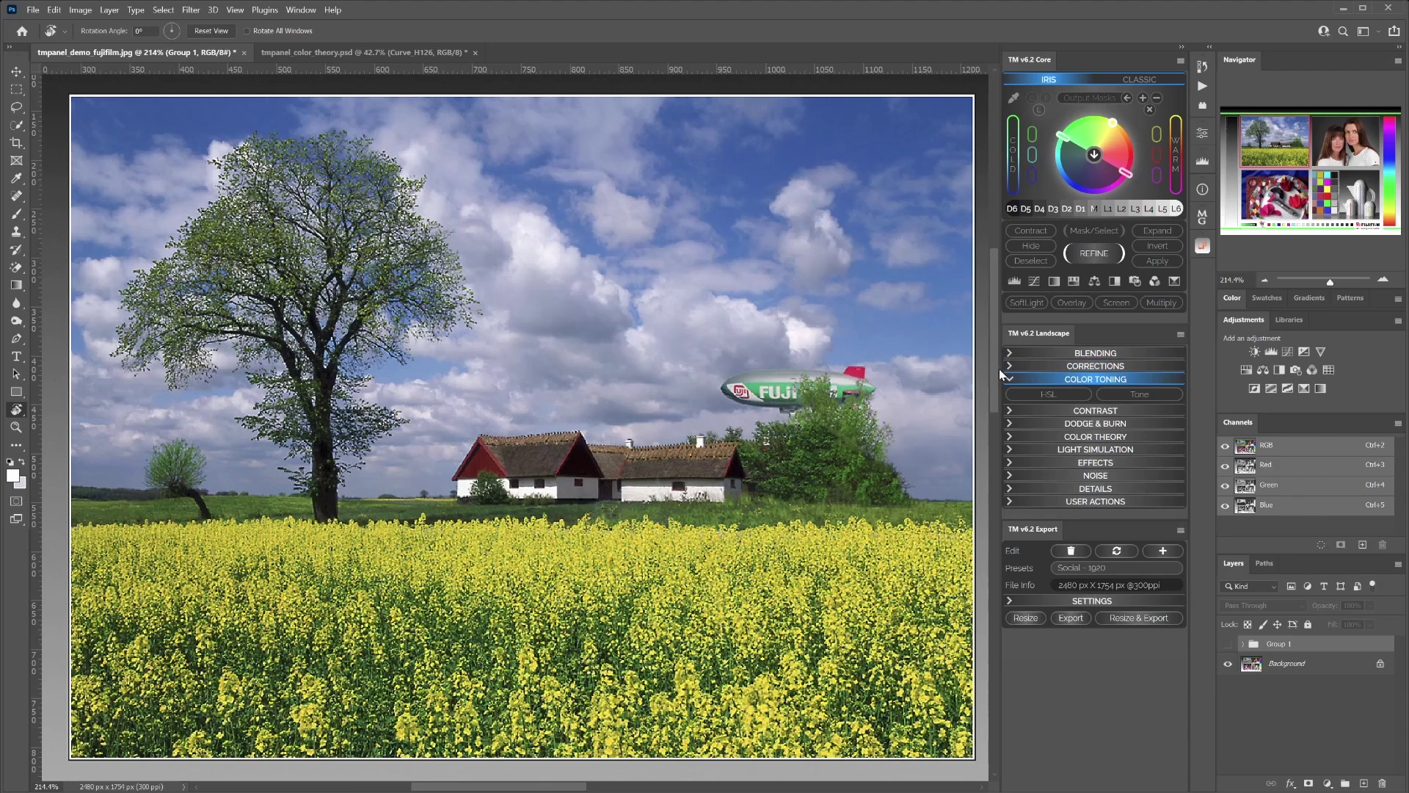
# Step: Open the Blending & HDR tool, examine its workflow stages from source files to light mask, and close it
pyautogui.click(1047, 353)
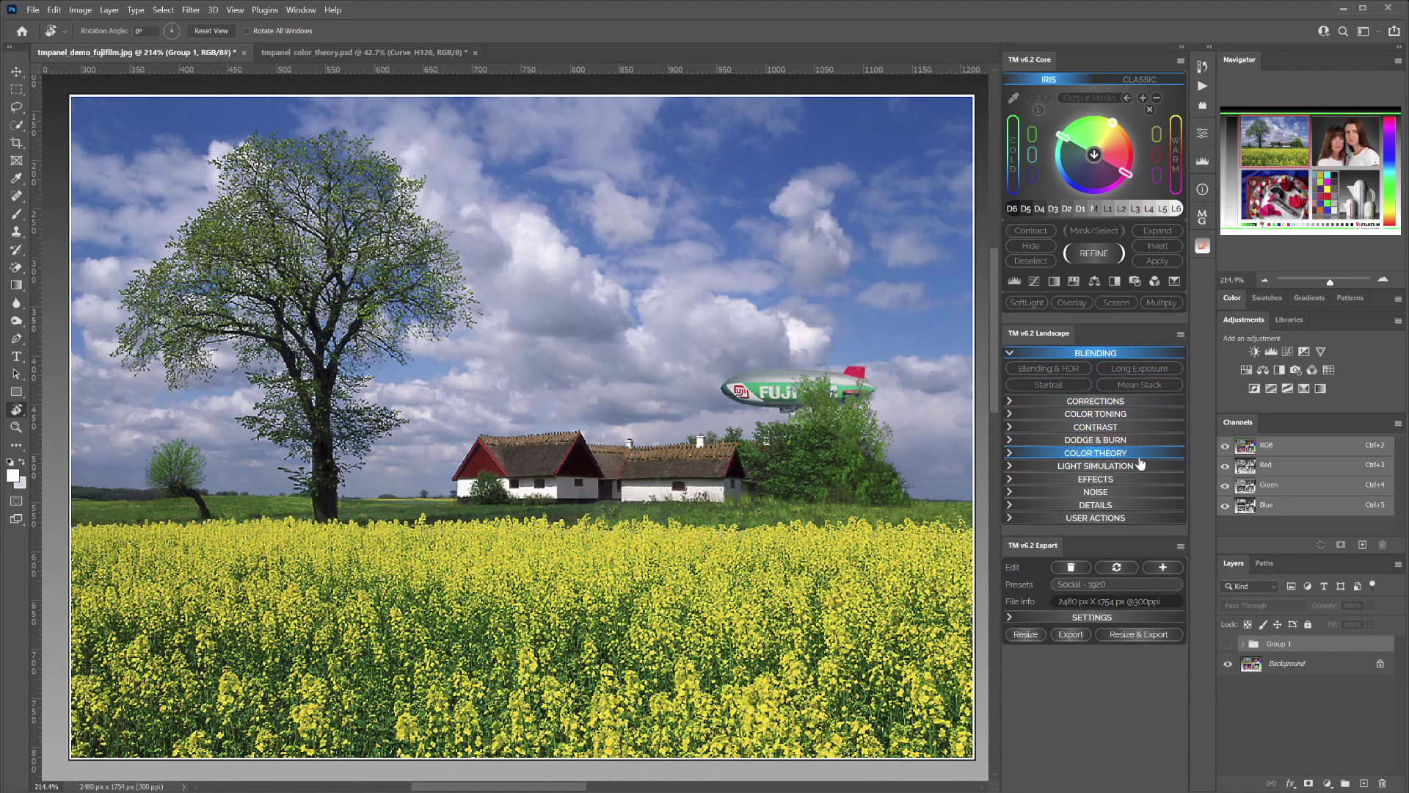
pyautogui.click(1029, 370)
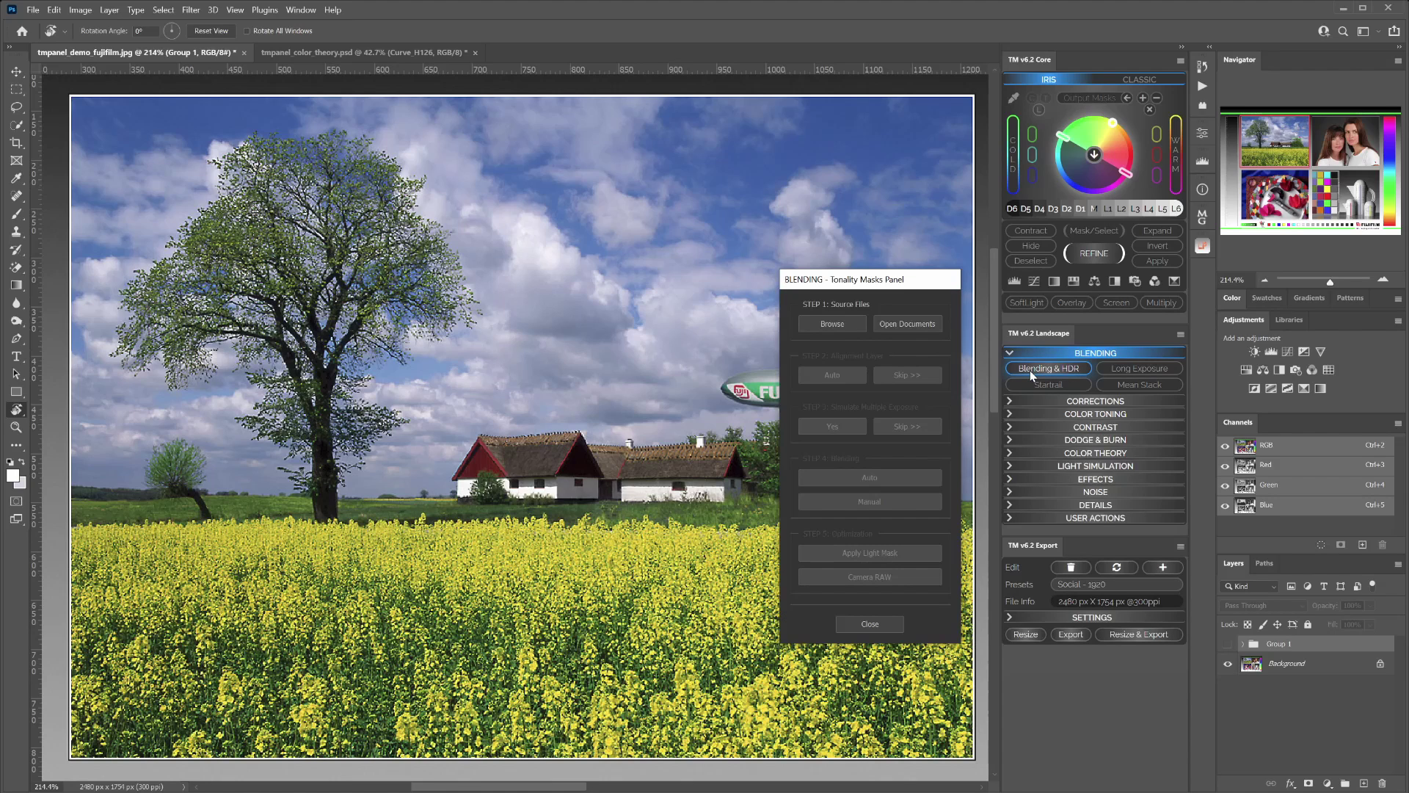
pyautogui.moveTo(837, 280); pyautogui.dragTo(842, 186)
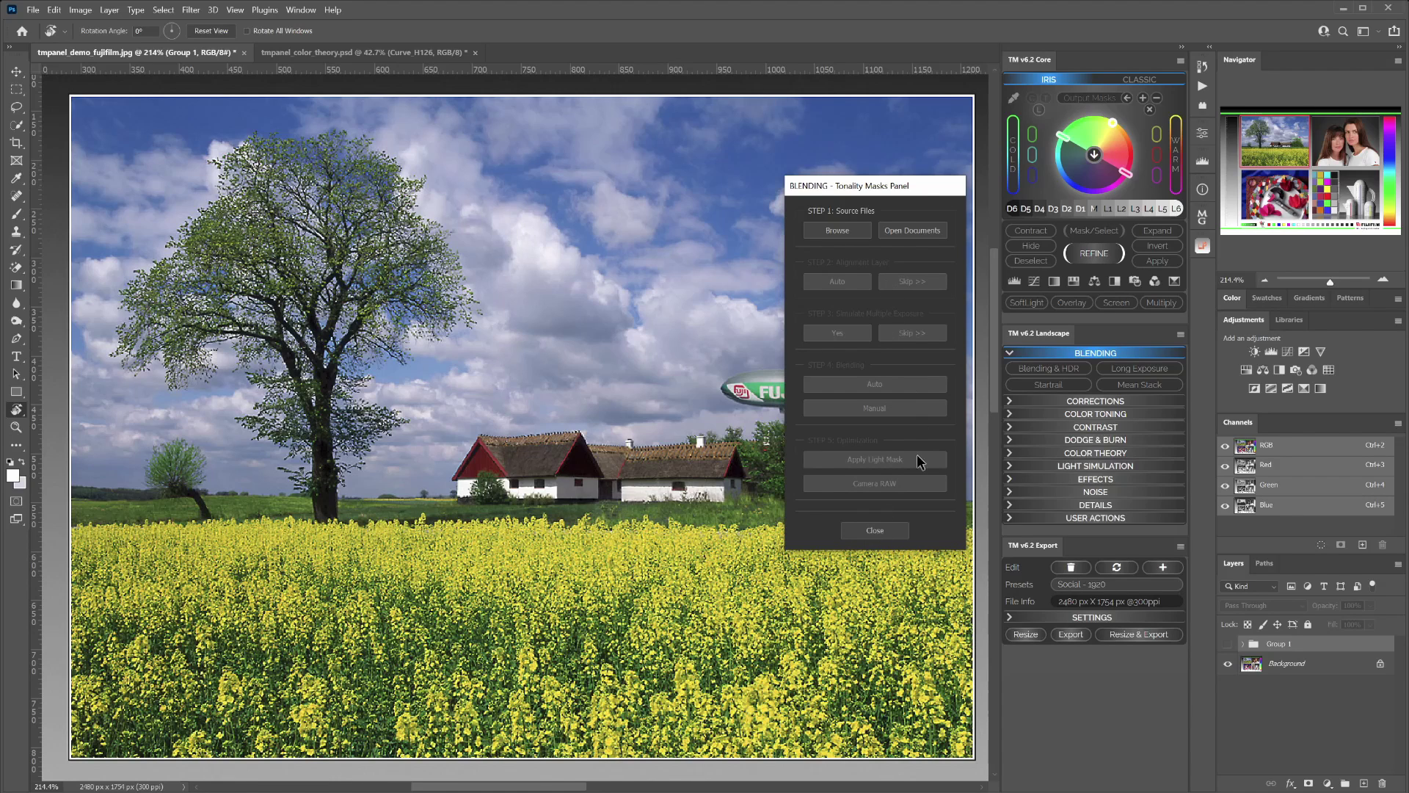
pyautogui.click(879, 530)
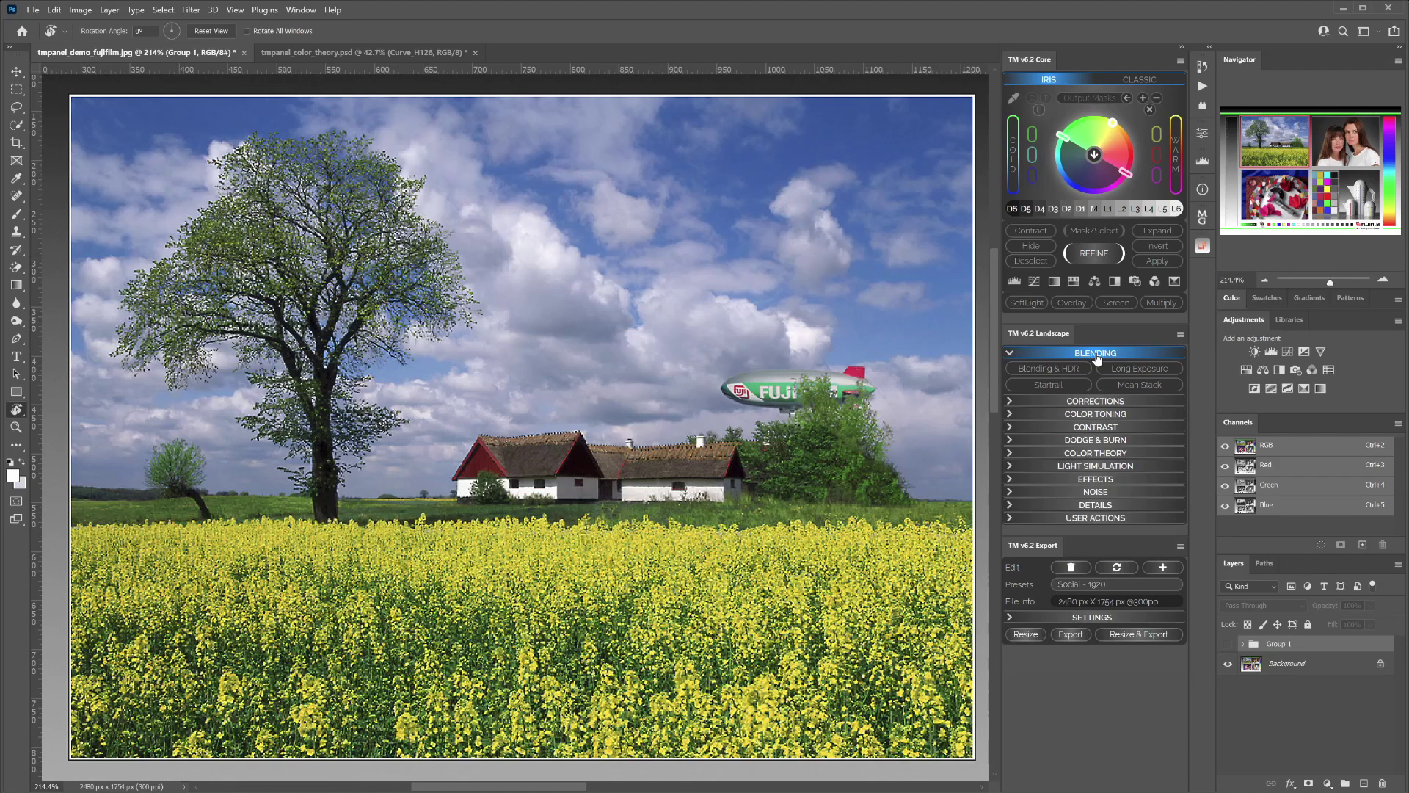
# Step: Apply the automatic white balance correction and a manual one, sampling the gray point of the averaged image in a Curves layer
pyautogui.click(1090, 401)
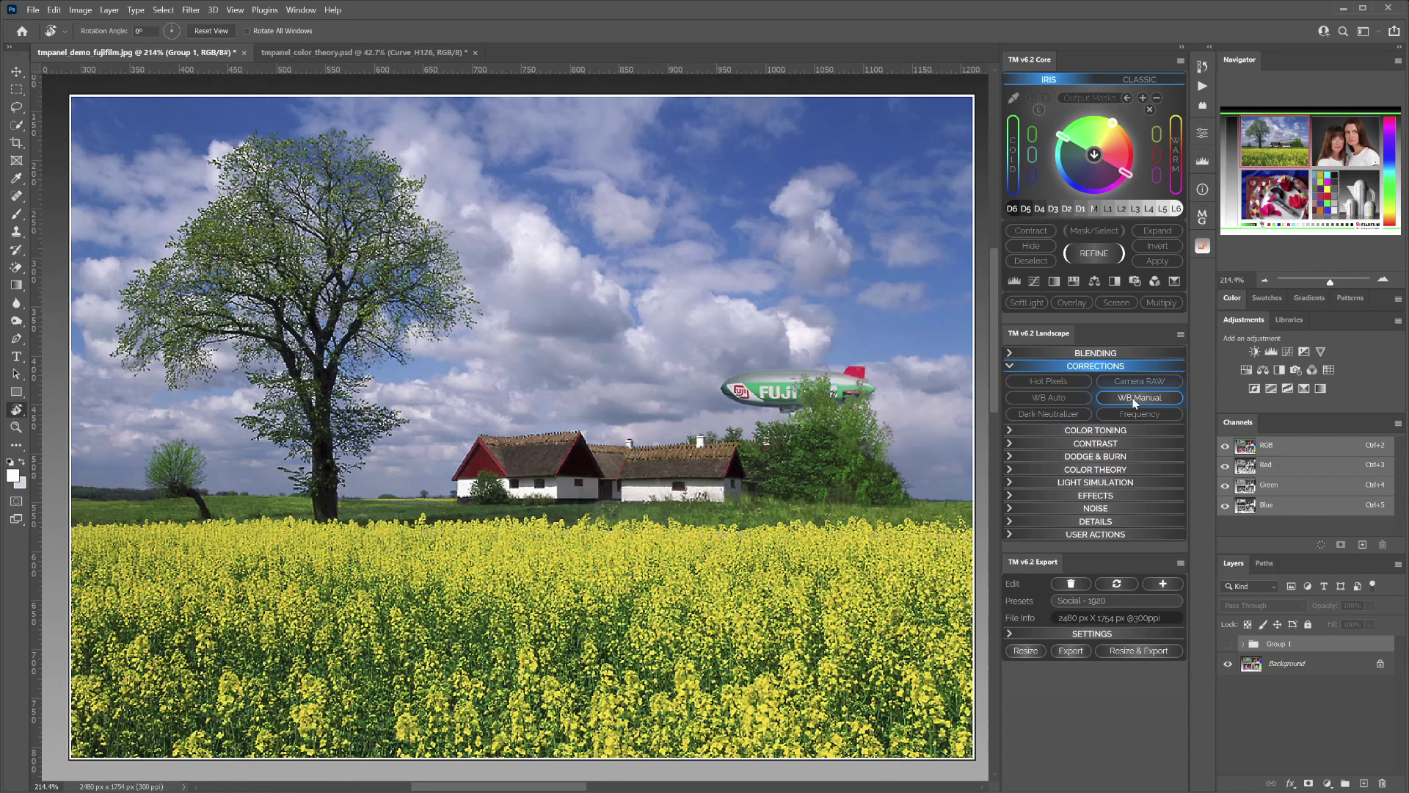
pyautogui.click(1059, 400)
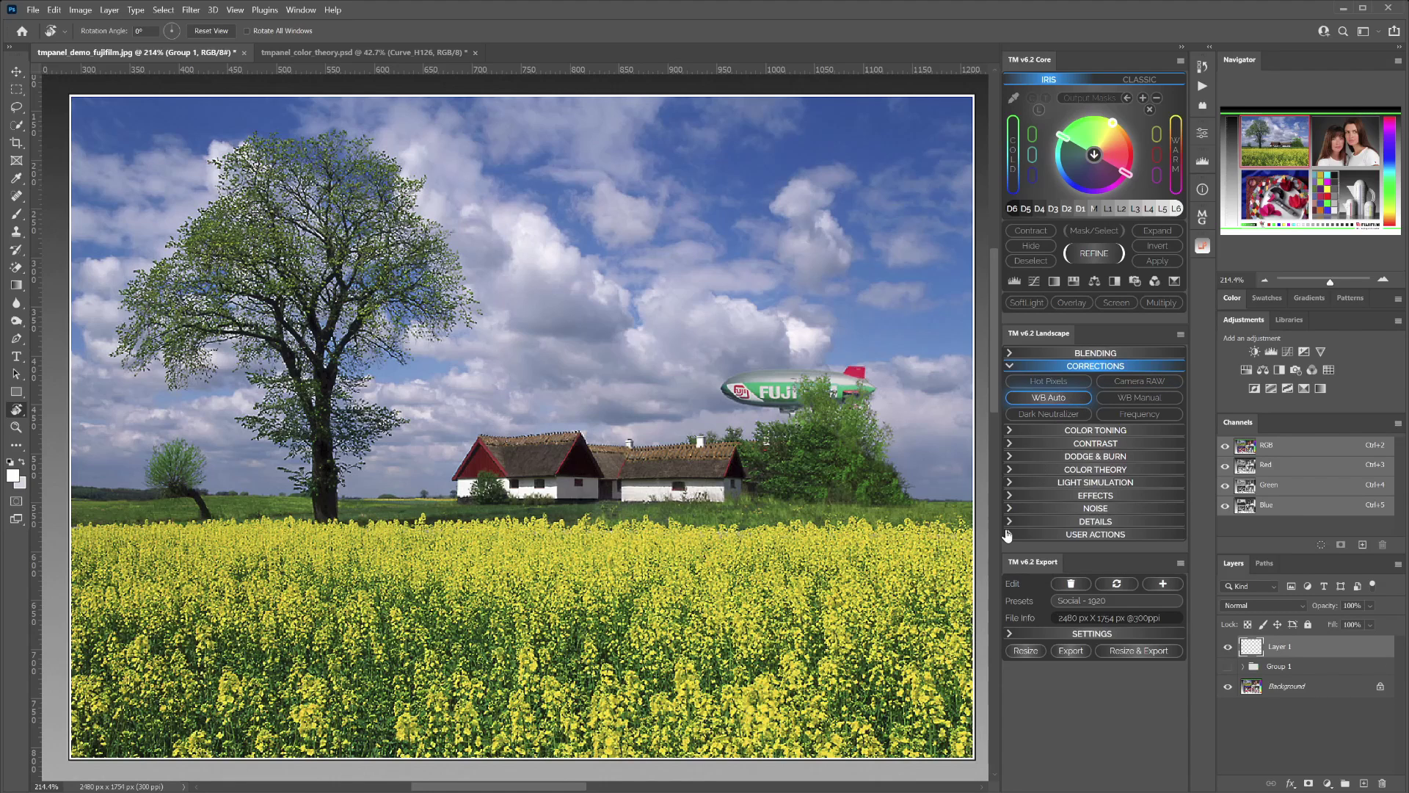
pyautogui.click(1136, 400)
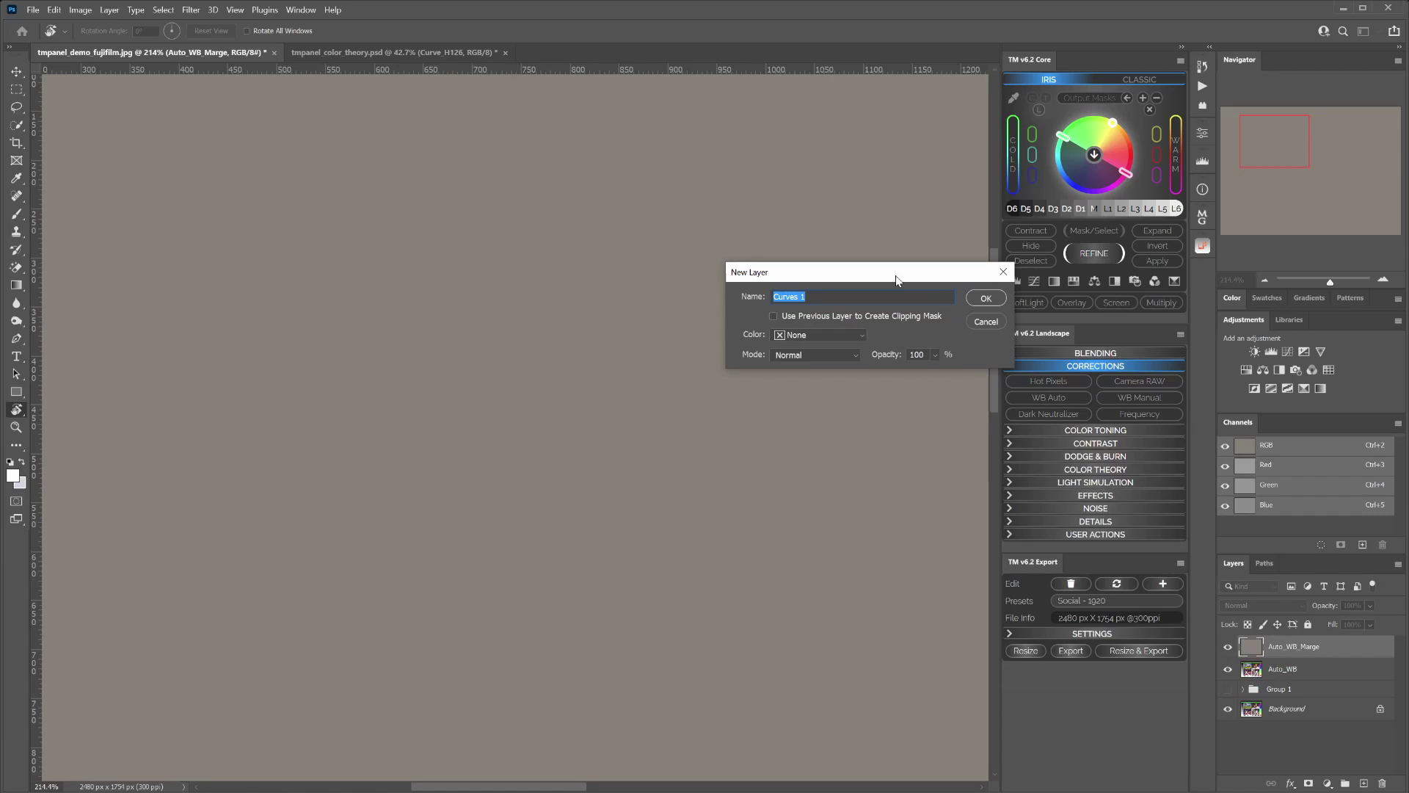
pyautogui.moveTo(895, 279); pyautogui.dragTo(855, 137)
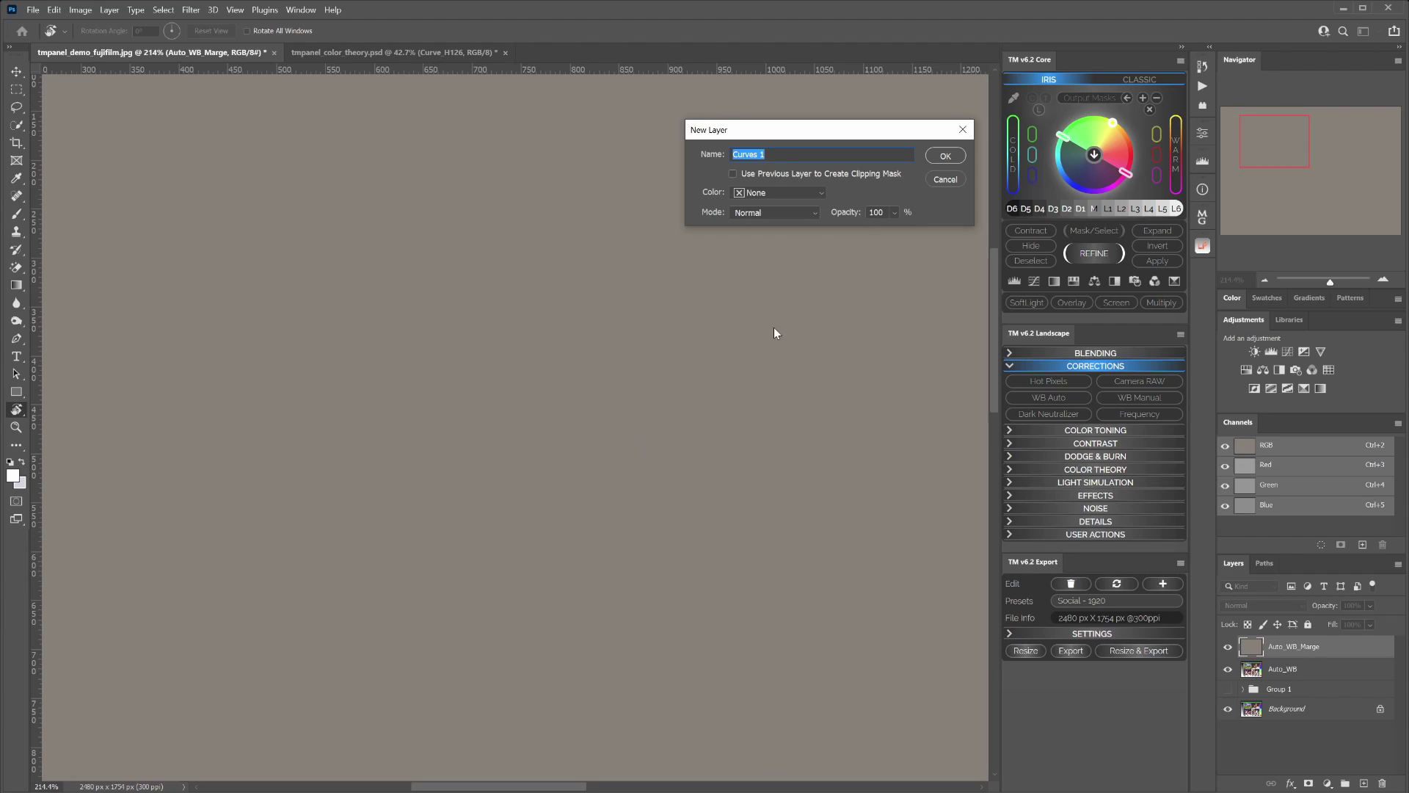
pyautogui.click(946, 156)
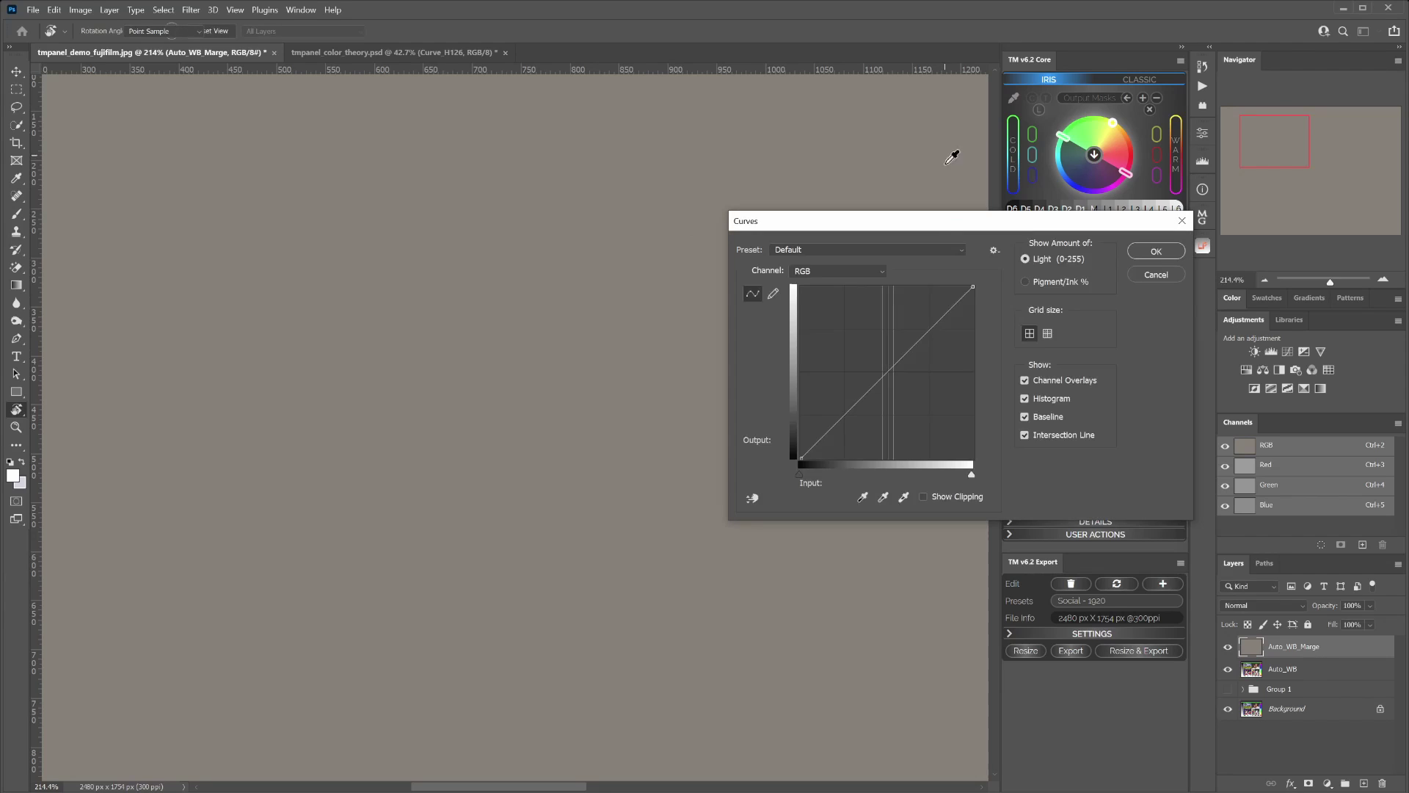
pyautogui.click(885, 497)
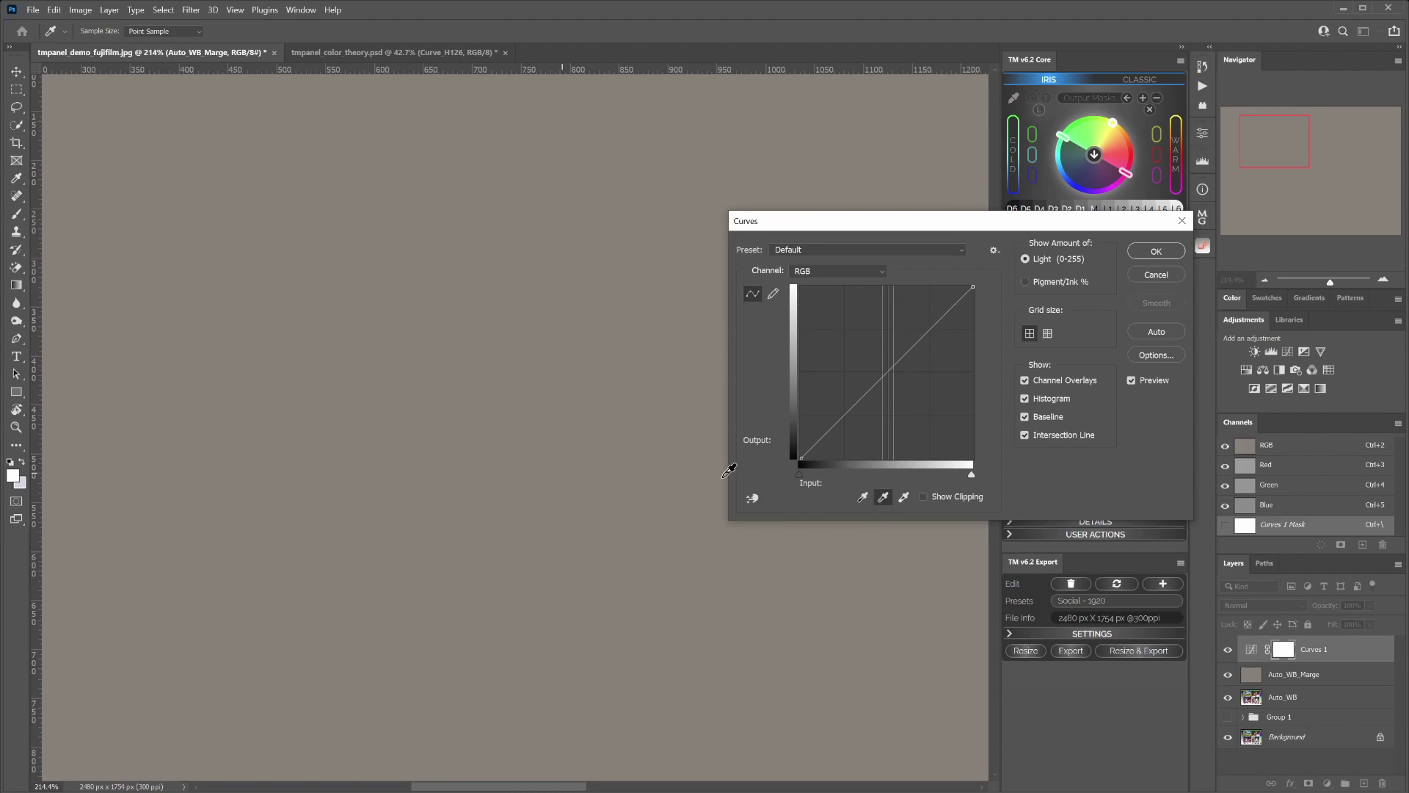
pyautogui.click(408, 381)
pyautogui.click(1138, 257)
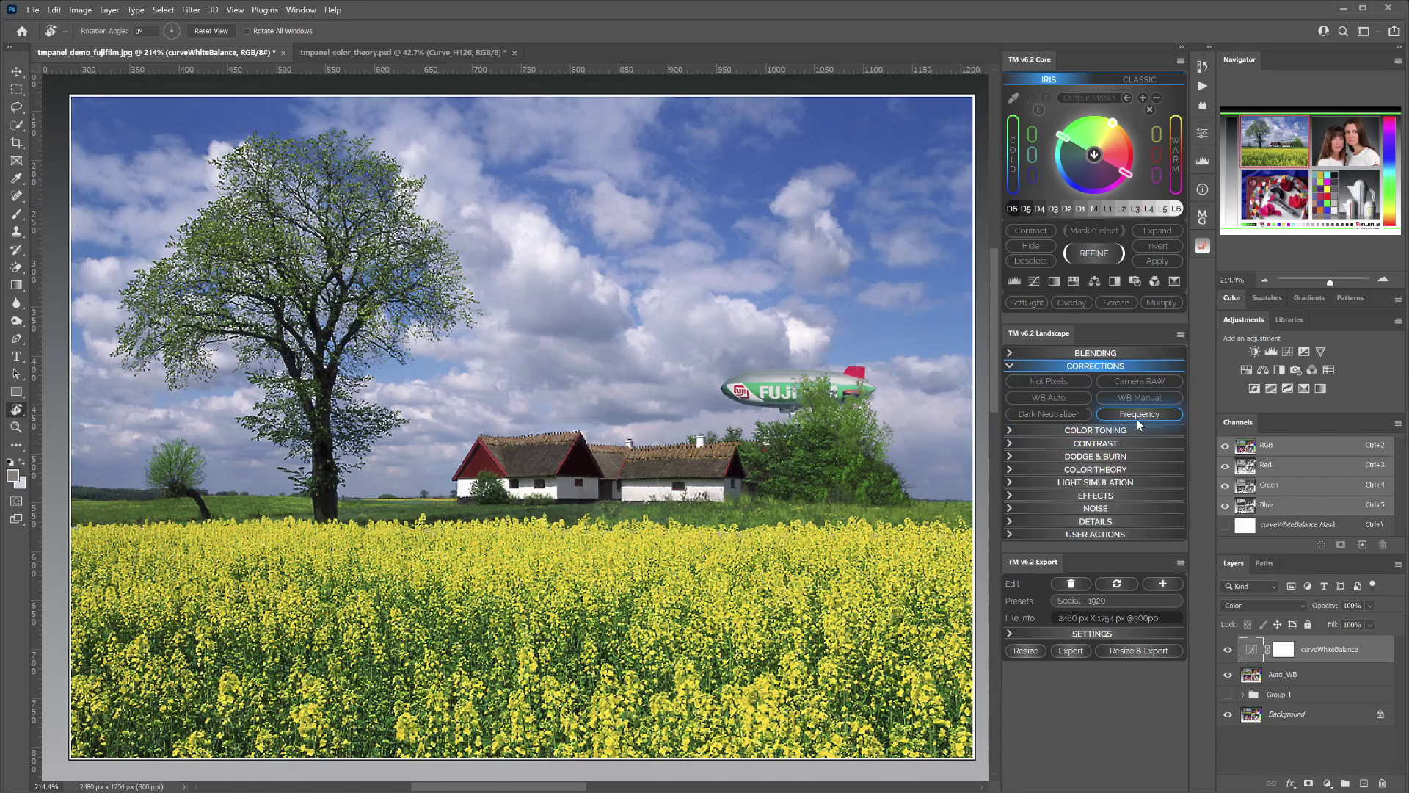
# Step: Open the HSL color toning tool and look through the settings of its individual color channels
pyautogui.click(1078, 431)
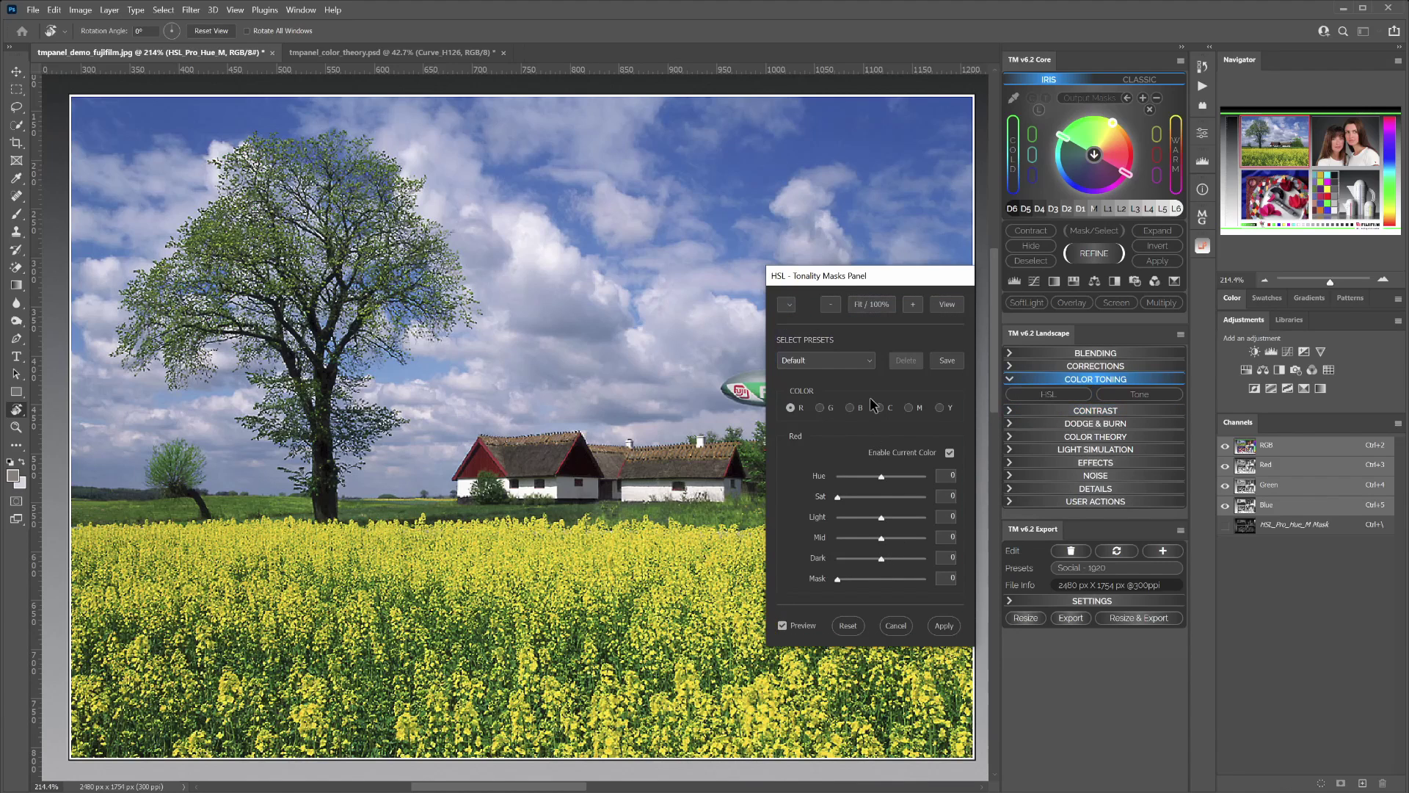
pyautogui.moveTo(868, 281); pyautogui.dragTo(852, 125)
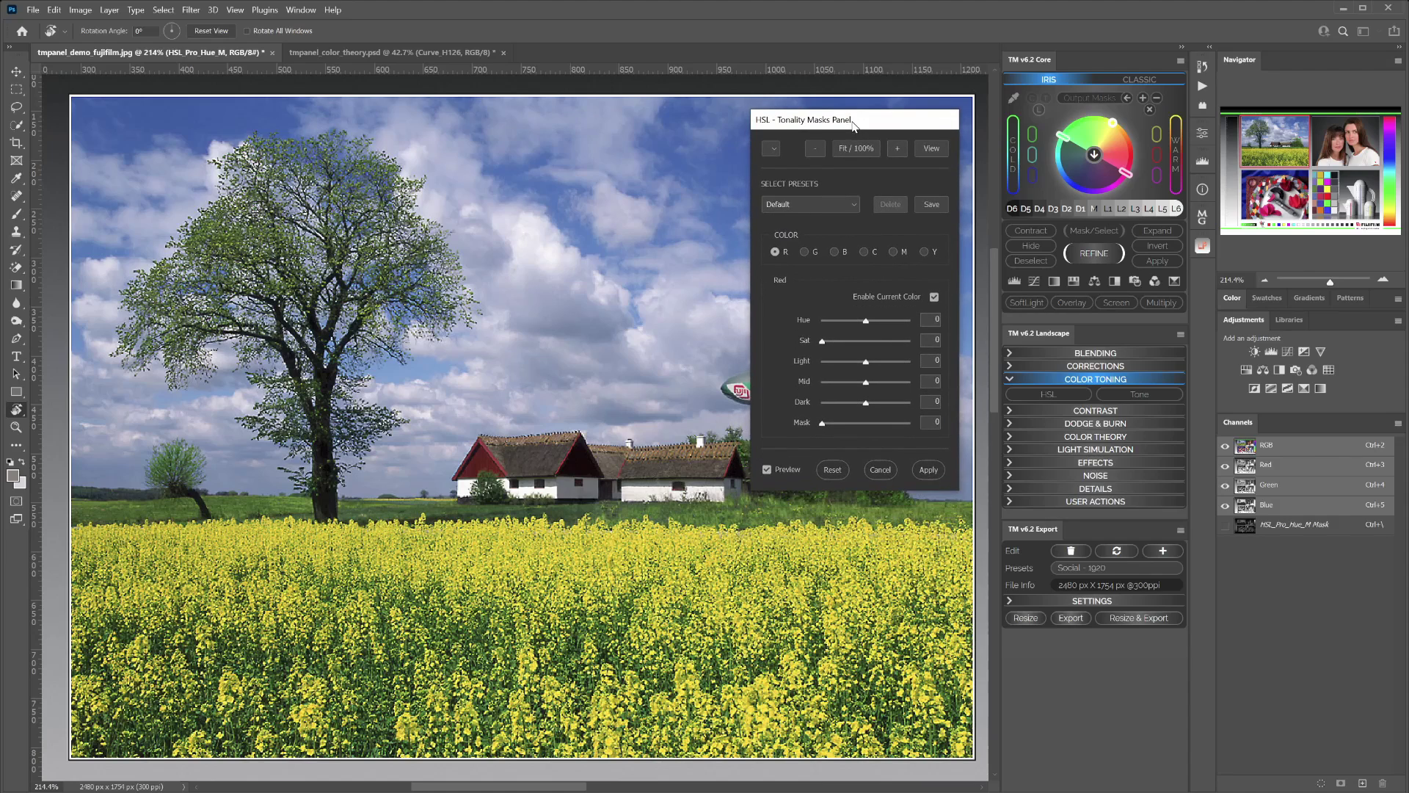
pyautogui.click(817, 255)
pyautogui.click(836, 254)
pyautogui.click(862, 253)
pyautogui.click(892, 254)
pyautogui.click(778, 254)
pyautogui.click(804, 252)
# Step: Set the HSL values for Red to Hue 75, Sat 20, Light -13, Mid 19, Dark -19 and Mask 61
pyautogui.click(777, 253)
pyautogui.moveTo(866, 323); pyautogui.dragTo(853, 364)
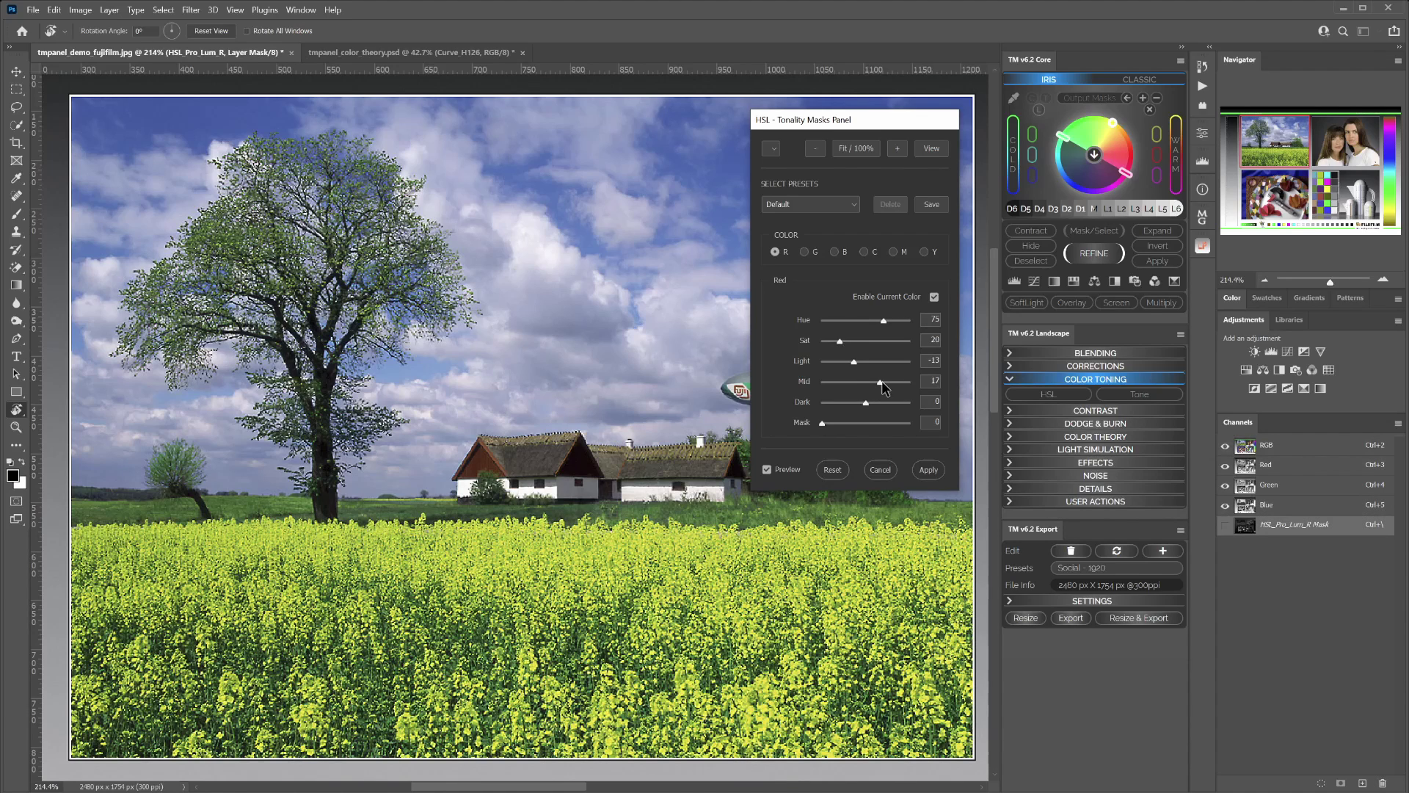
pyautogui.moveTo(864, 405)
pyautogui.mouseDown()
pyautogui.moveTo(824, 424)
pyautogui.moveTo(874, 424)
pyautogui.mouseUp()
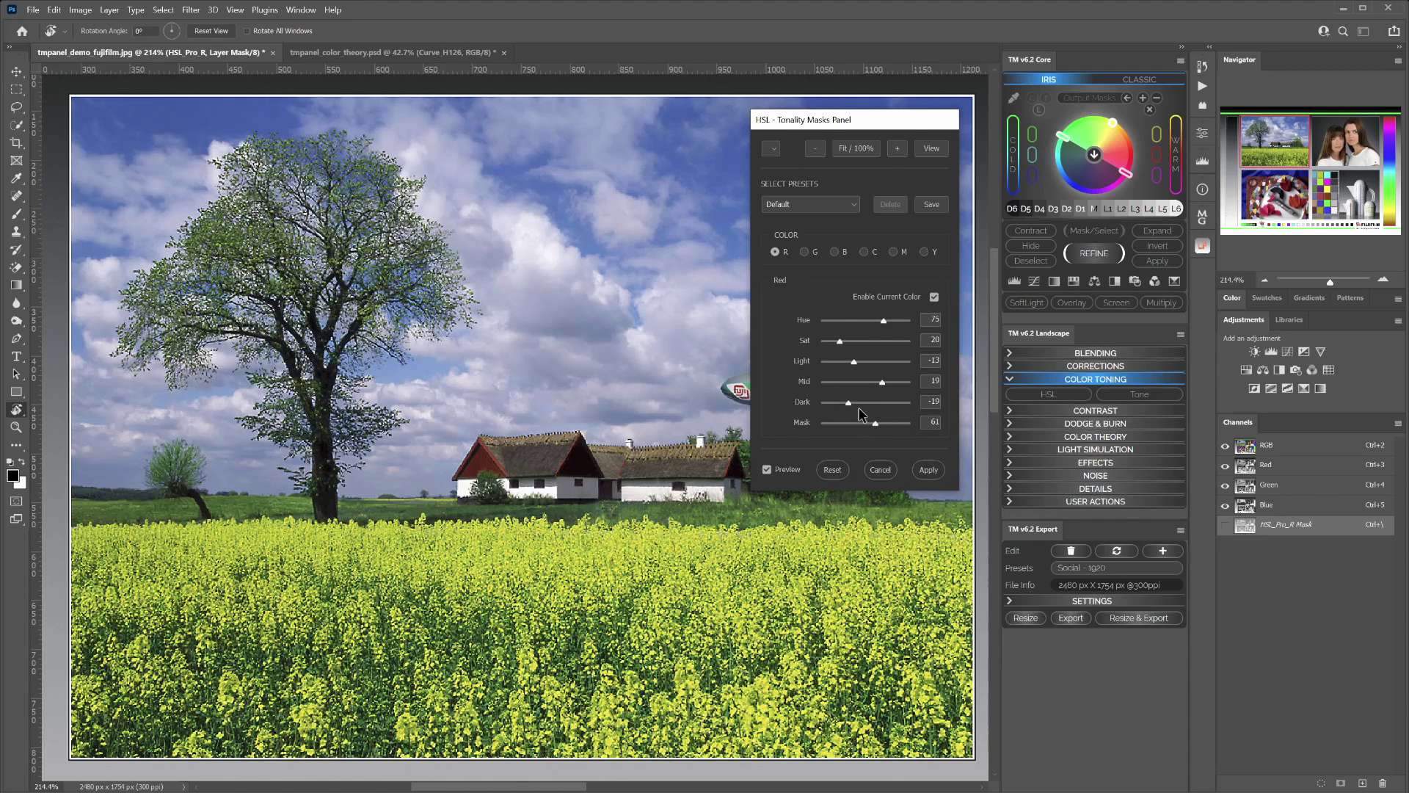
# Step: Set HSL Green to Hue -81, Sat 40, Mid 15, Dark -27 and Mask 26, lower its Light value, and apply the toning
pyautogui.click(805, 252)
pyautogui.moveTo(866, 326); pyautogui.dragTo(882, 325)
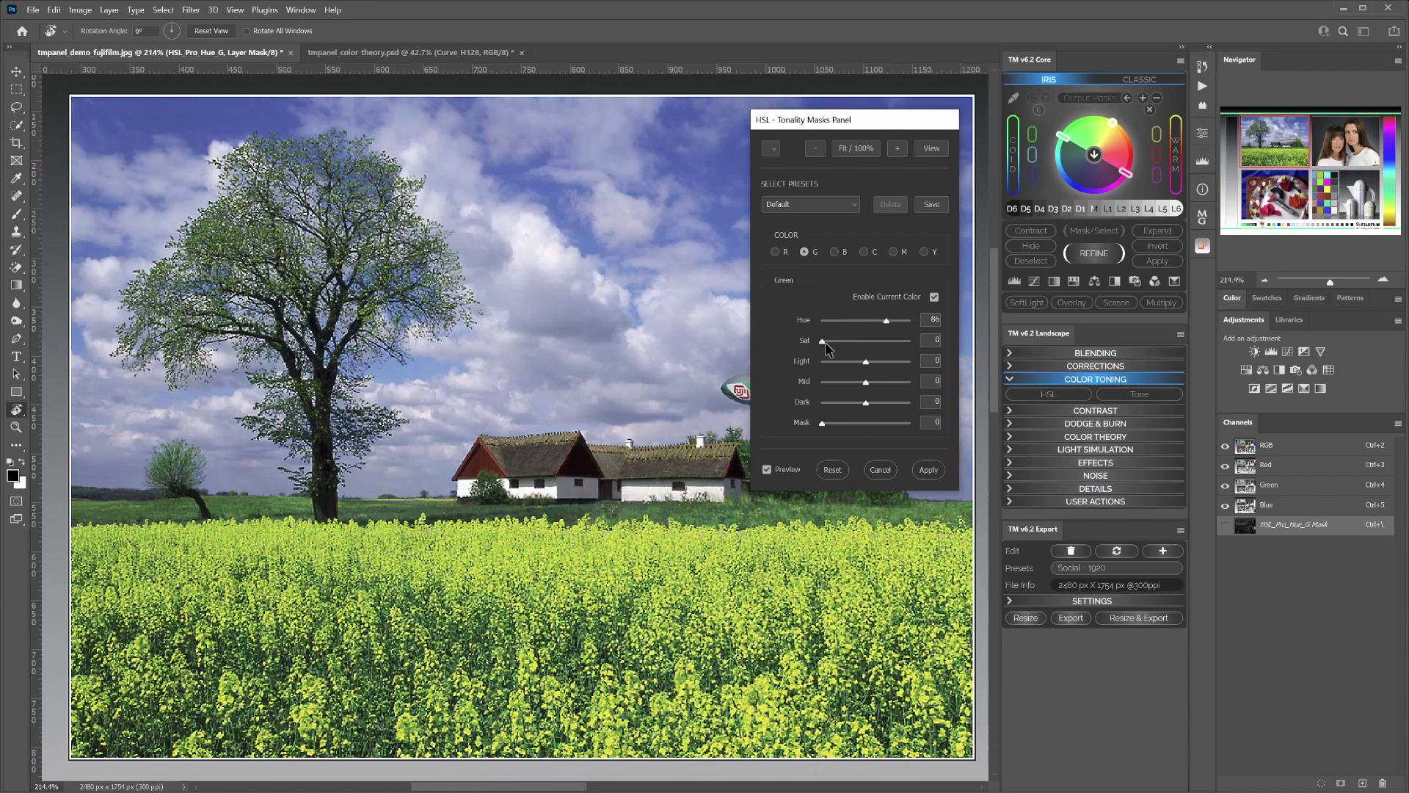
pyautogui.moveTo(885, 321); pyautogui.dragTo(846, 320)
pyautogui.moveTo(826, 427); pyautogui.dragTo(854, 427)
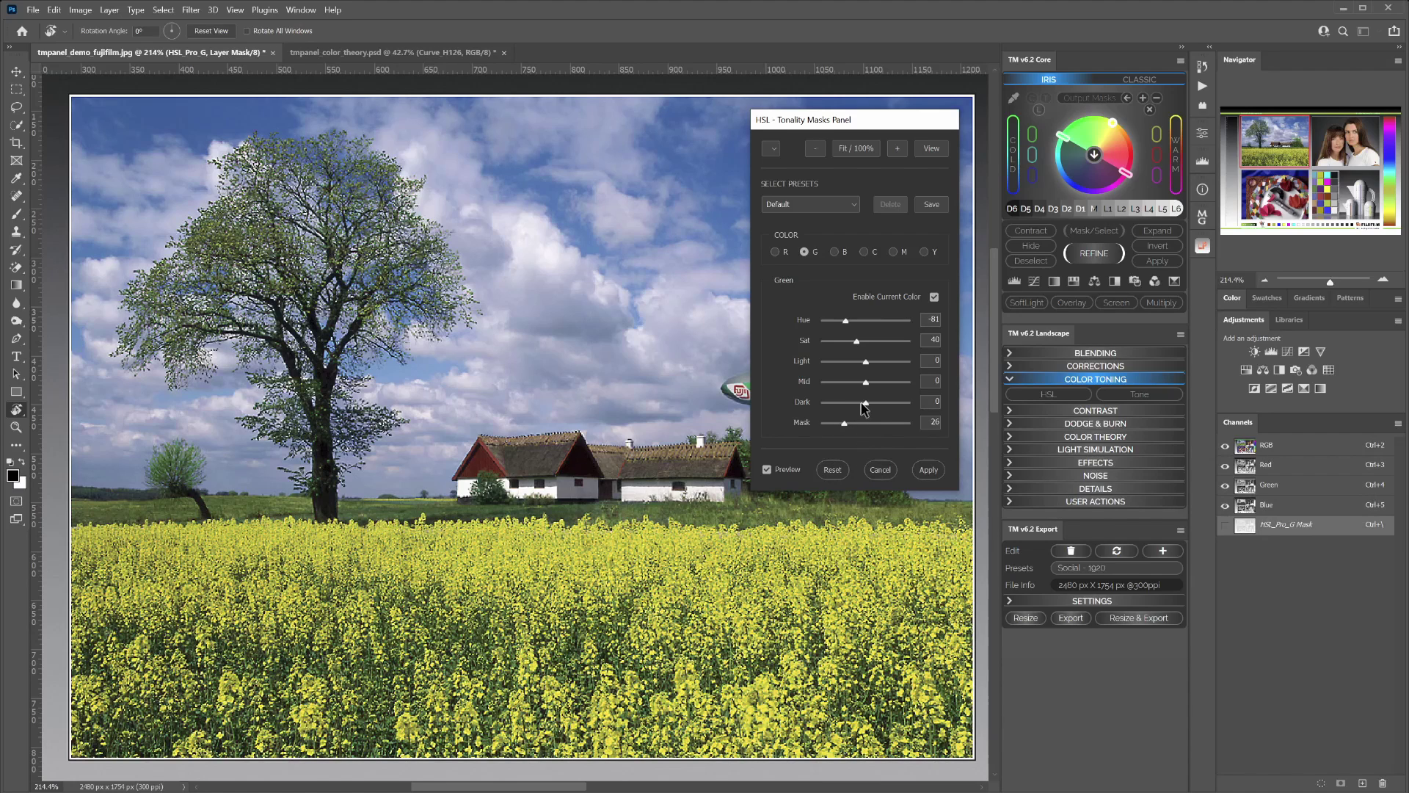
pyautogui.moveTo(867, 405); pyautogui.dragTo(843, 405)
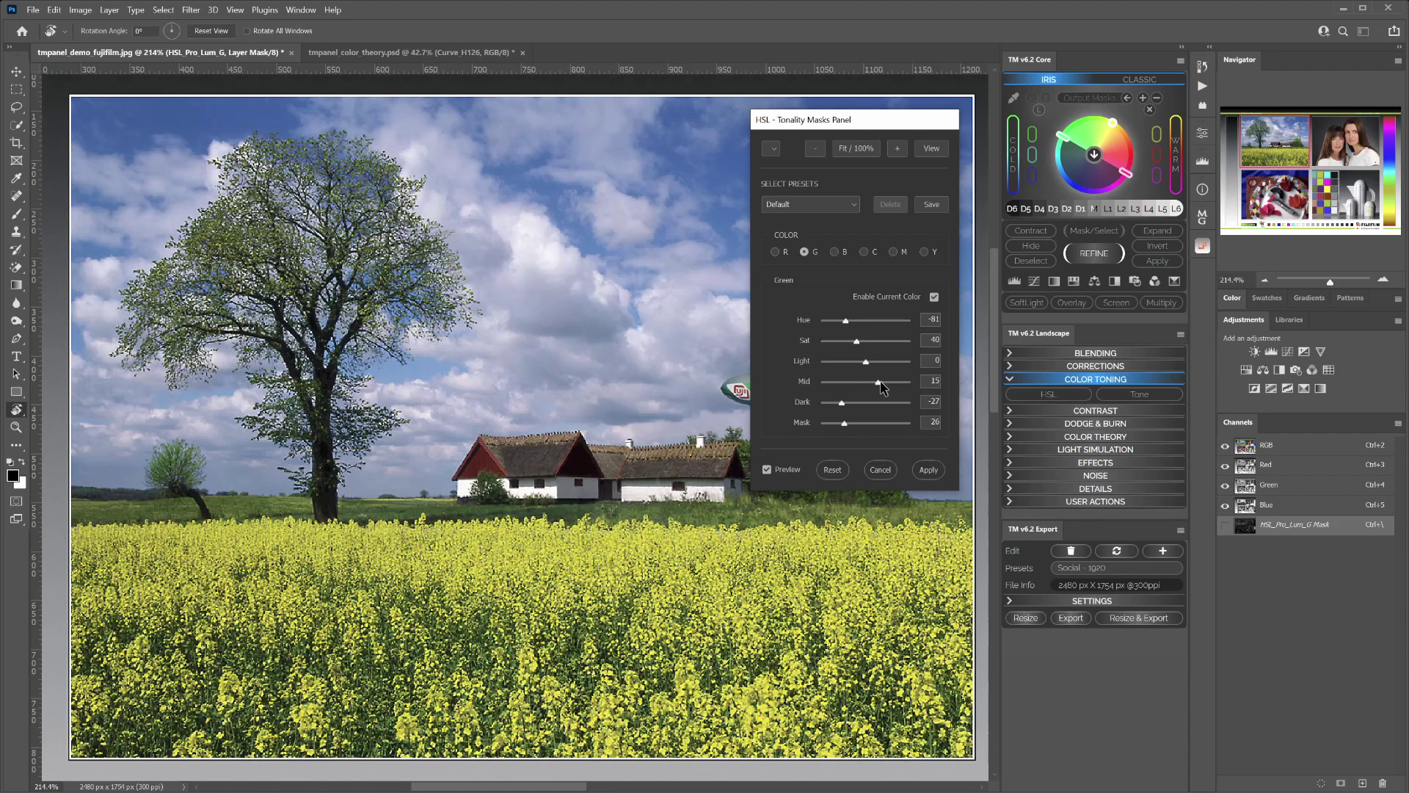
pyautogui.moveTo(867, 383); pyautogui.dragTo(852, 362)
pyautogui.click(927, 470)
# Step: Open the Tone tool and set Cold to Blue 46, Green 39 and Light -19, adjusting Mid and lowering Dark
pyautogui.click(1133, 397)
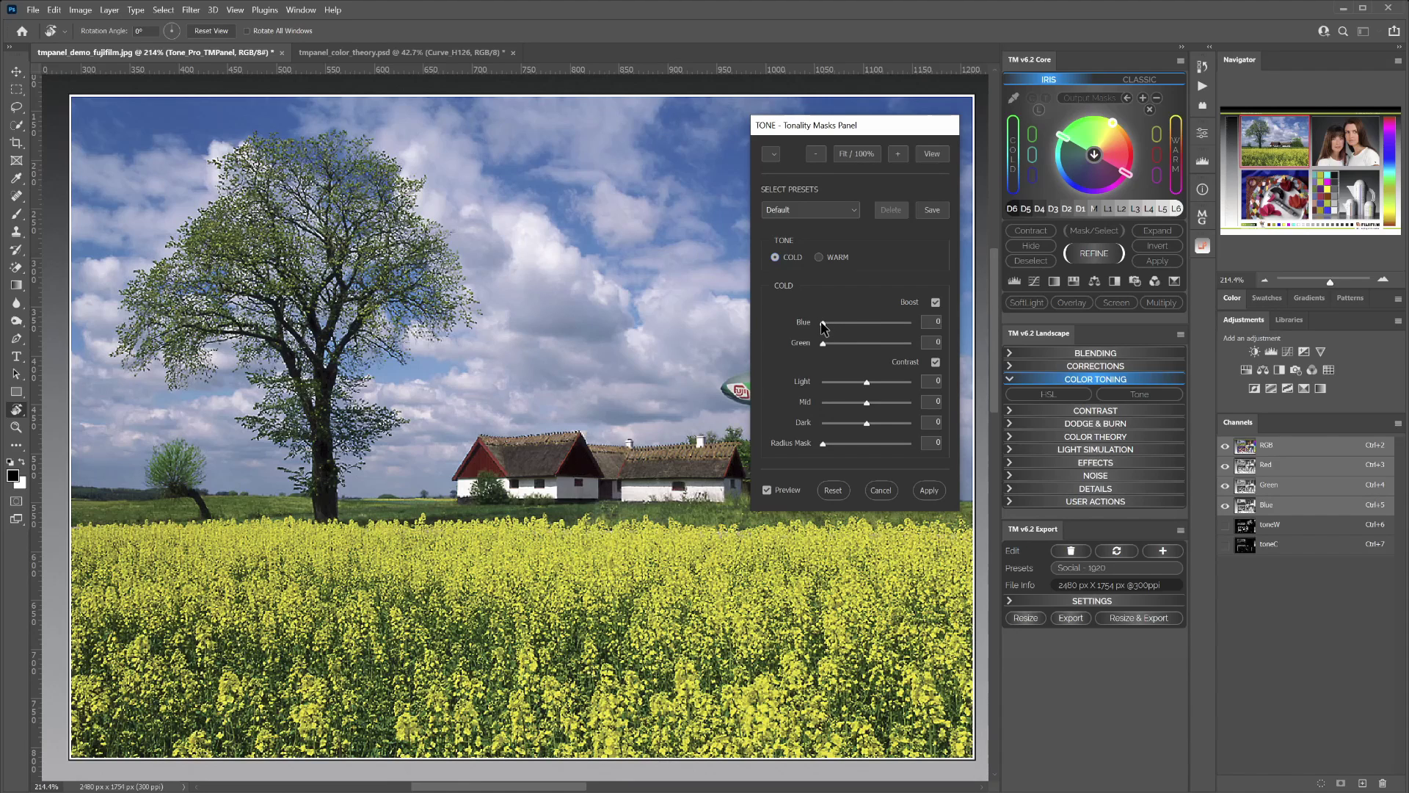
pyautogui.moveTo(823, 324); pyautogui.dragTo(851, 389)
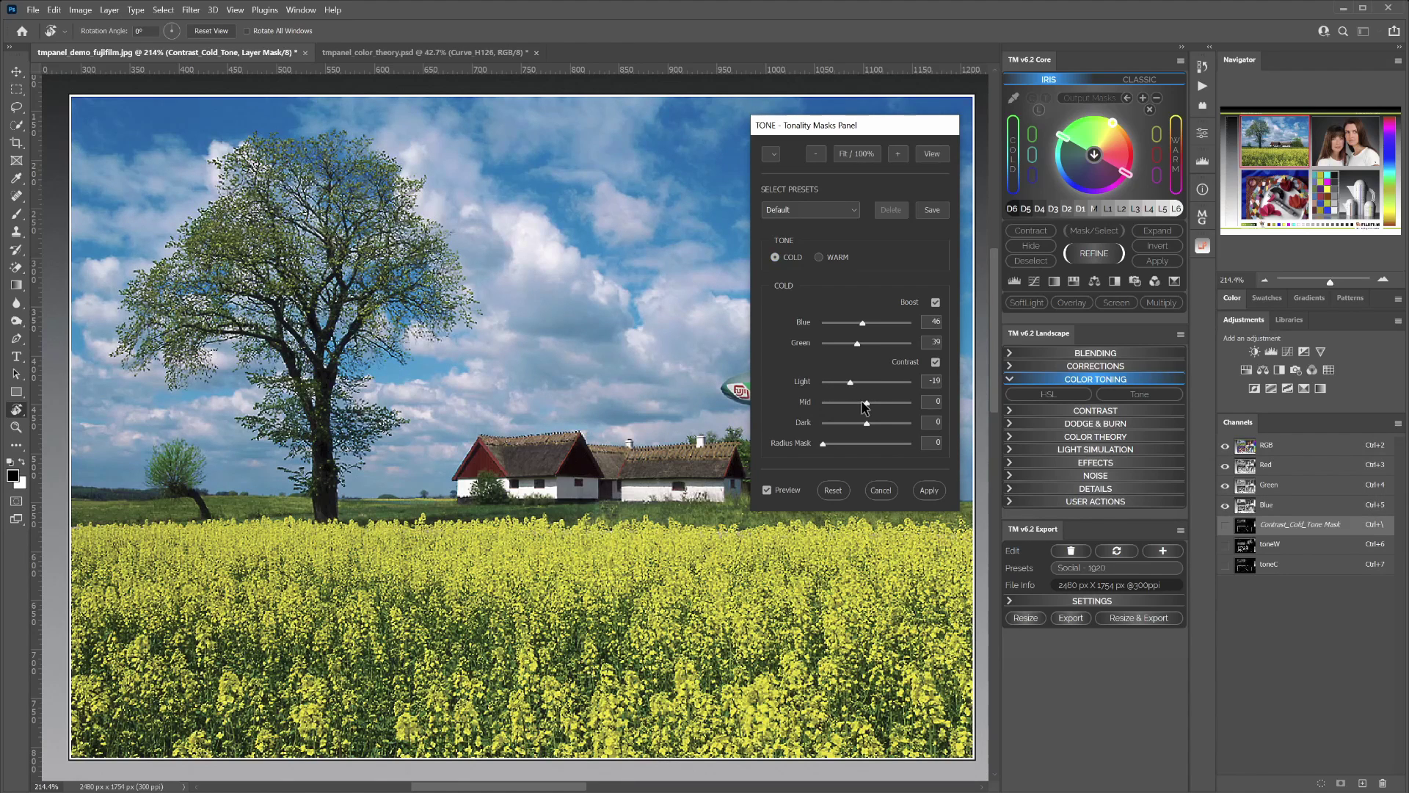
pyautogui.moveTo(867, 402); pyautogui.dragTo(845, 423)
# Step: Set the Warm tone to Yellow 39 and Magenta 63, and apply the Tone adjustment
pyautogui.click(819, 257)
pyautogui.moveTo(879, 328)
pyautogui.mouseDown()
pyautogui.moveTo(876, 343)
pyautogui.moveTo(857, 323)
pyautogui.mouseUp()
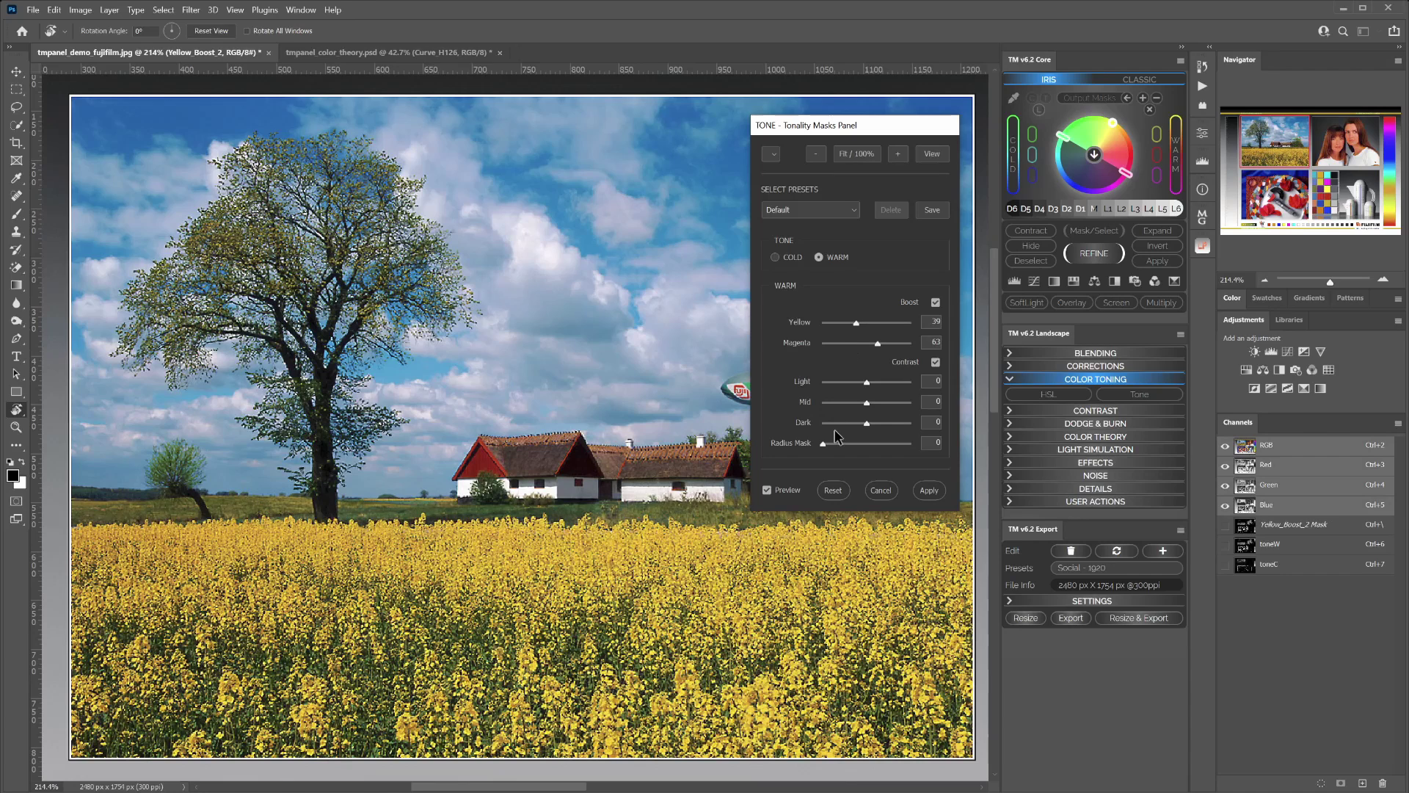
pyautogui.click(926, 496)
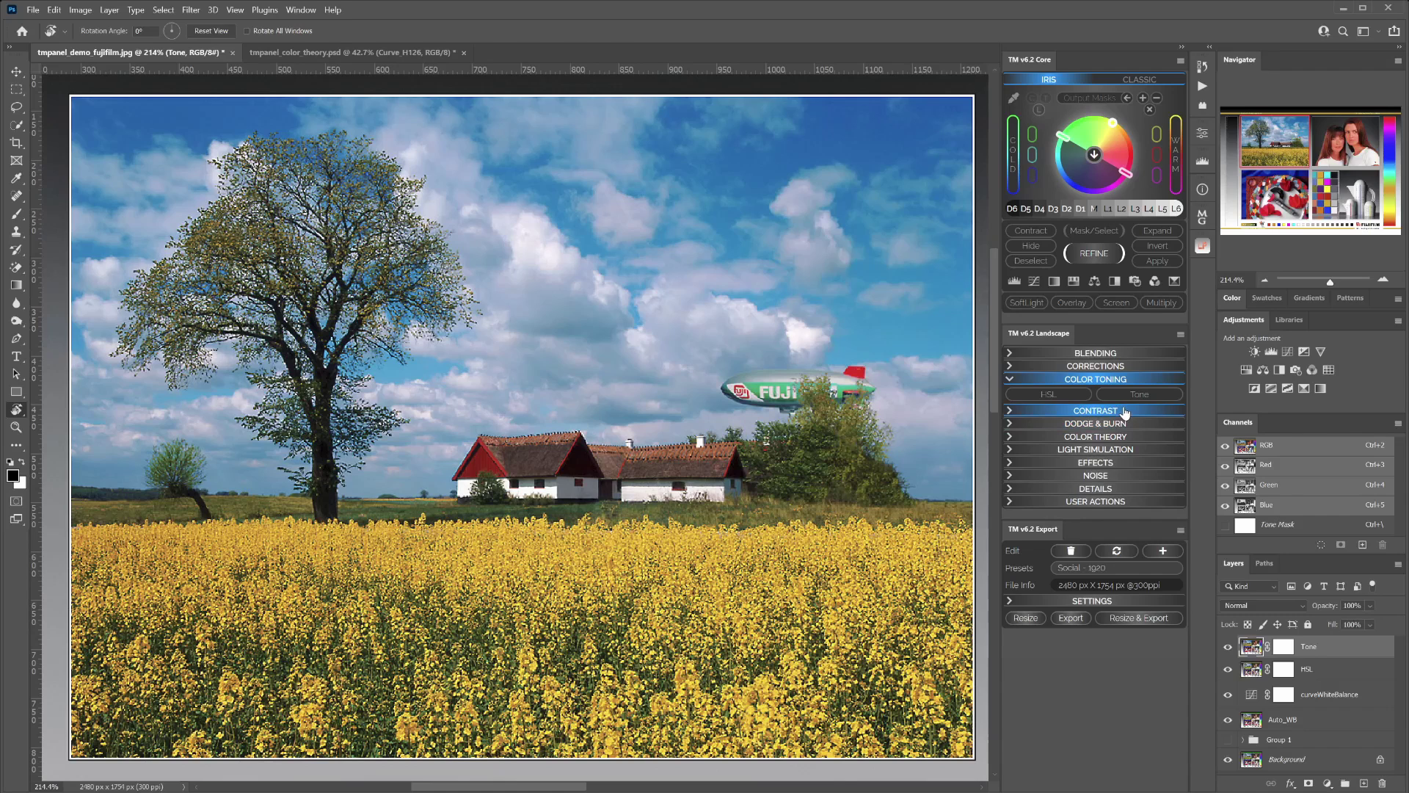
# Step: Compare the image with the Tone layer hidden and shown, and delete the Tone and HSL layers
pyautogui.click(1227, 648)
pyautogui.click(1228, 648)
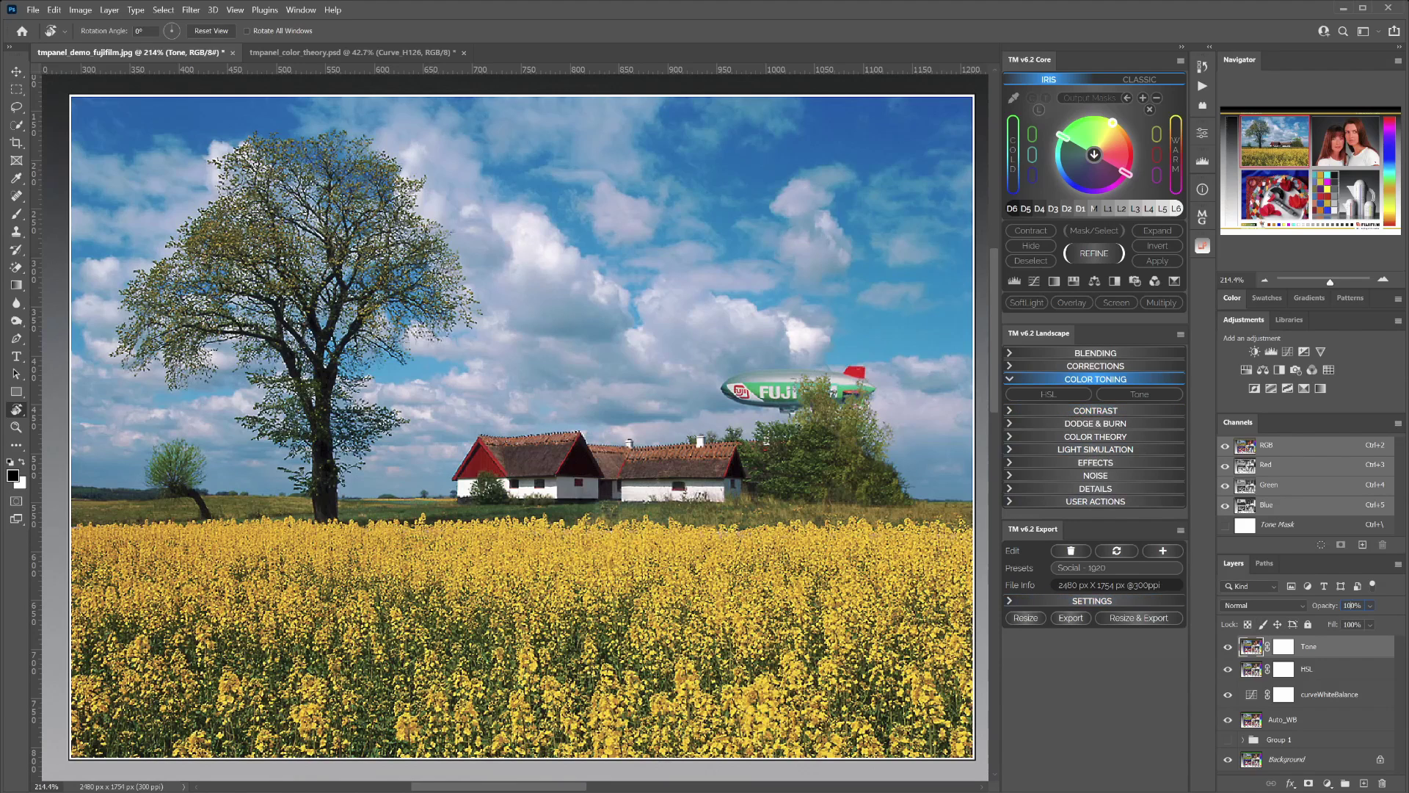
pyautogui.press('Home')
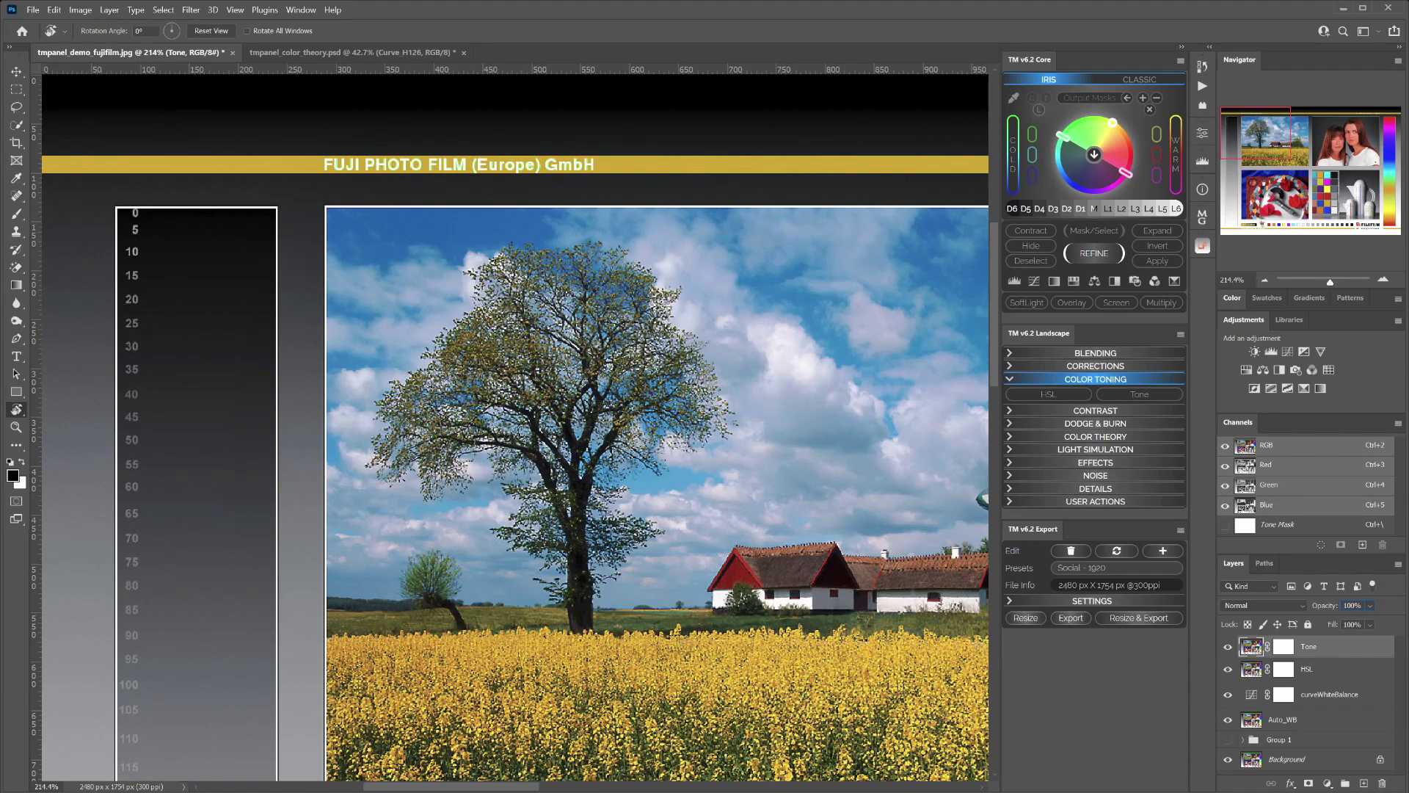
pyautogui.press('Delete')
pyautogui.press('Delete')
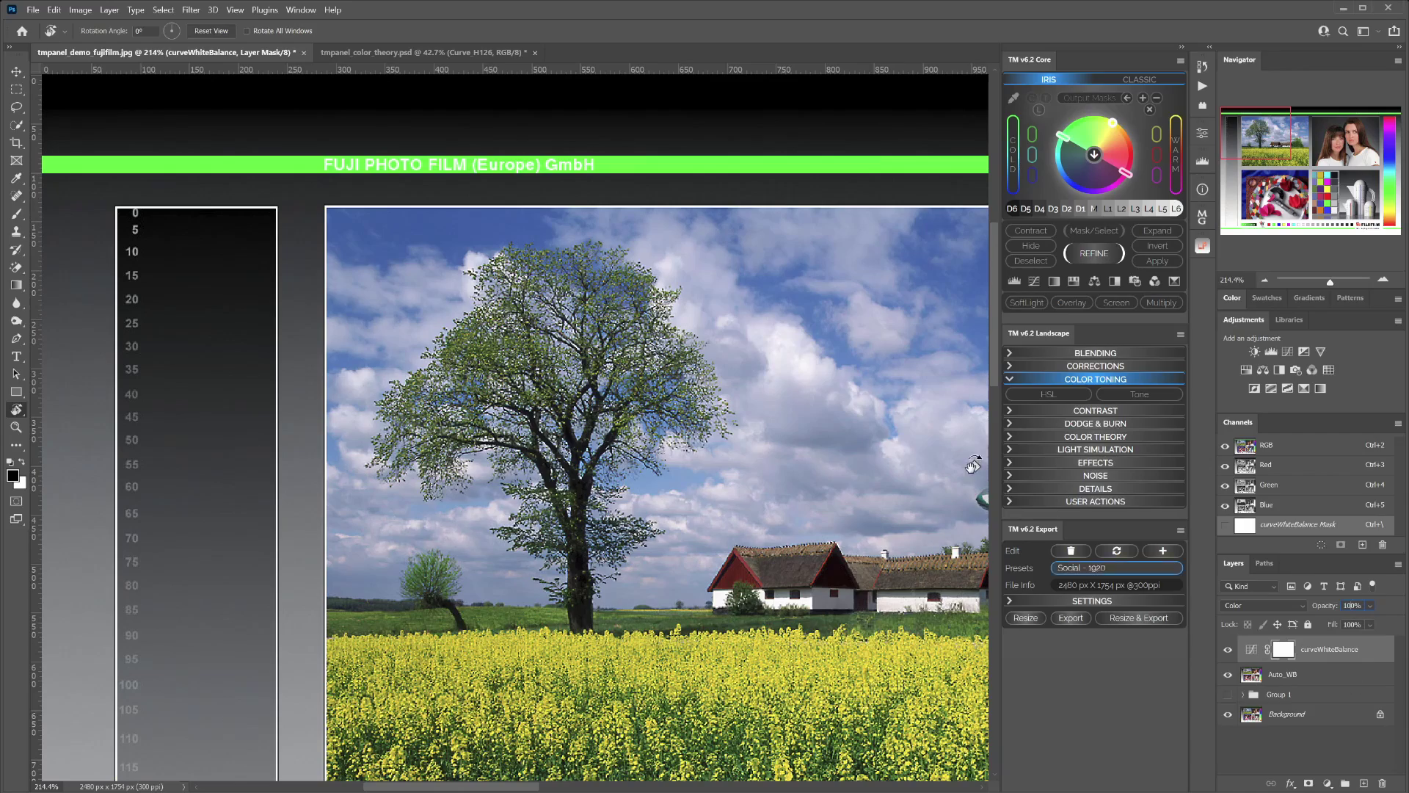
# Step: Delete the curveWhiteBalance and Auto_WB layers and expand the Contrast section of the TM Landscape plugin
pyautogui.moveTo(760, 431); pyautogui.dragTo(506, 328)
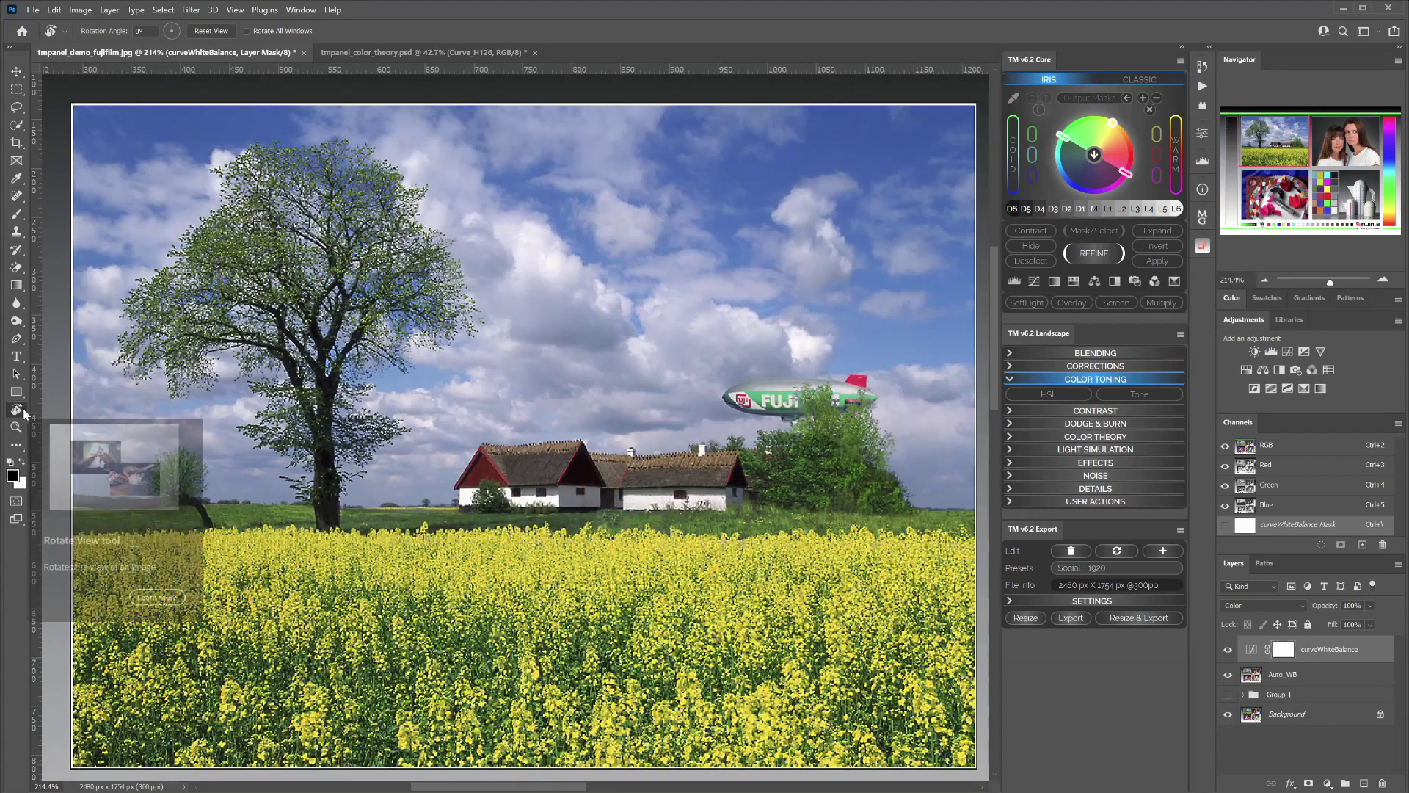
pyautogui.press('h')
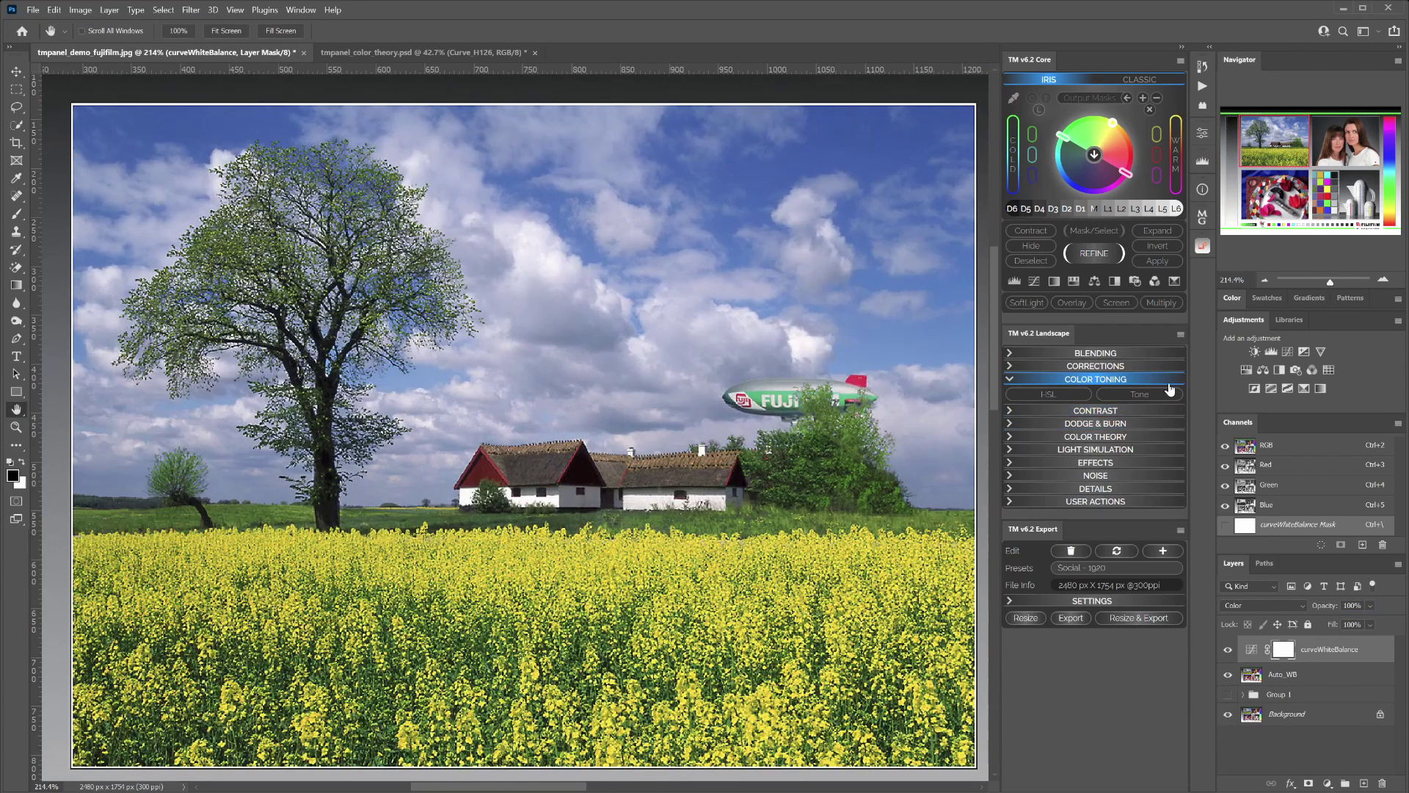
pyautogui.click(1085, 412)
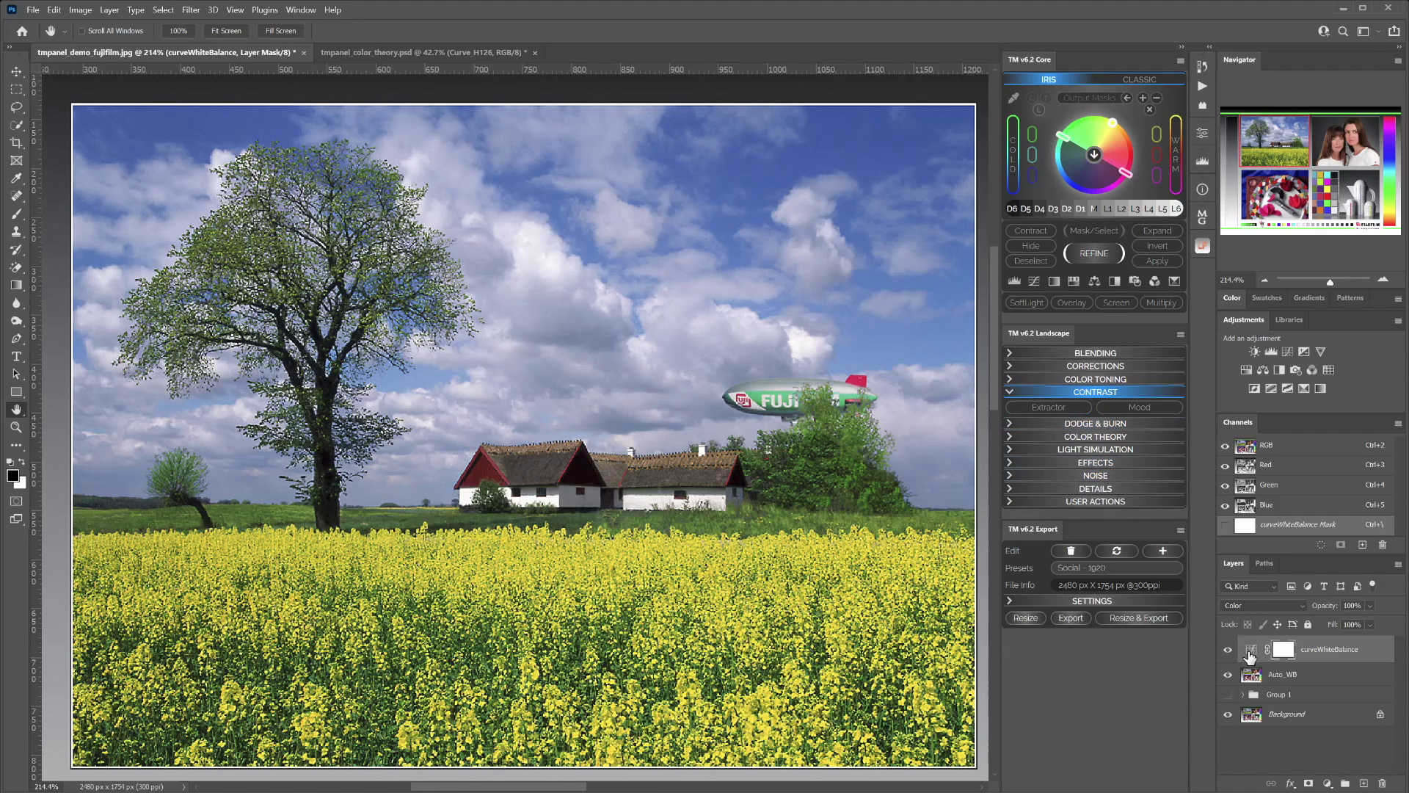
pyautogui.press('Delete')
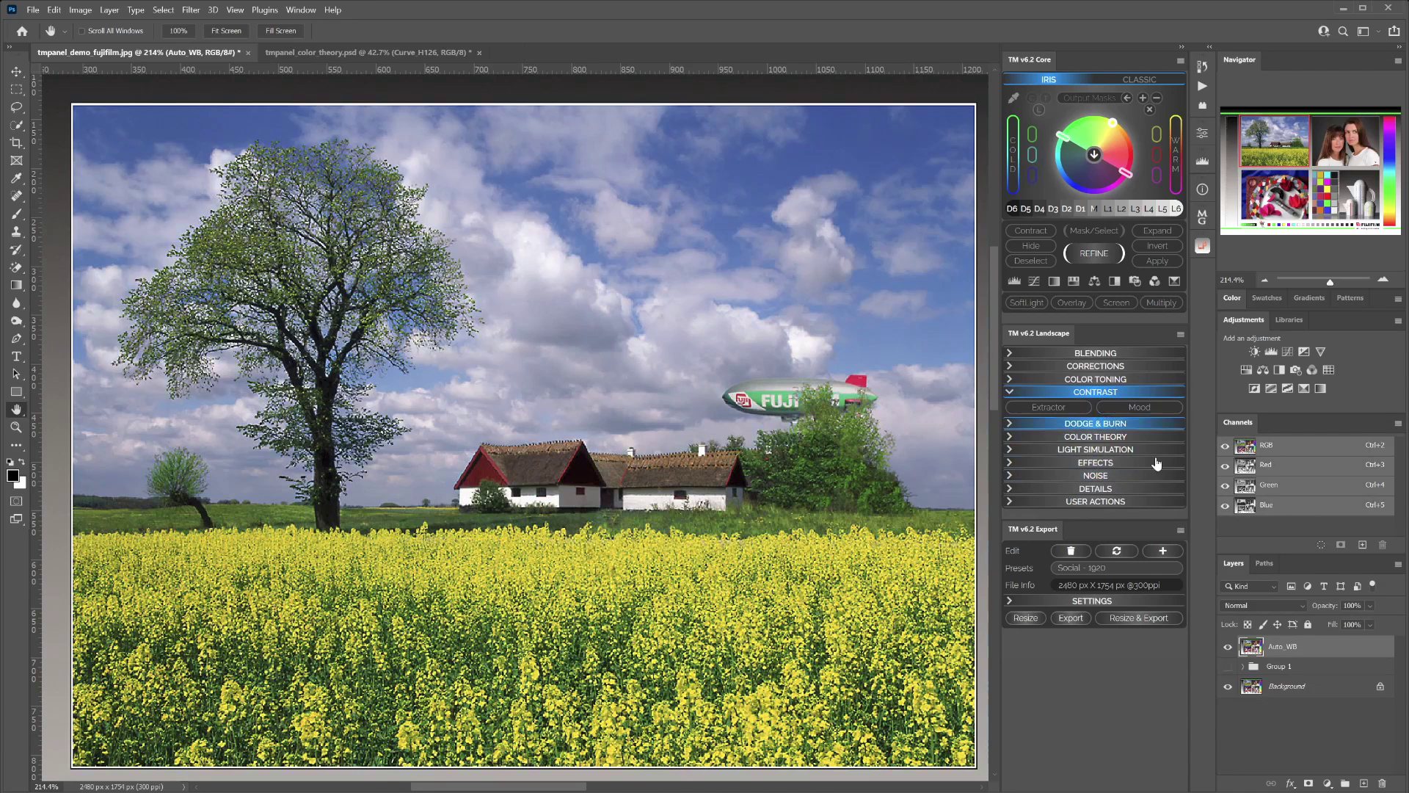
pyautogui.press('Delete')
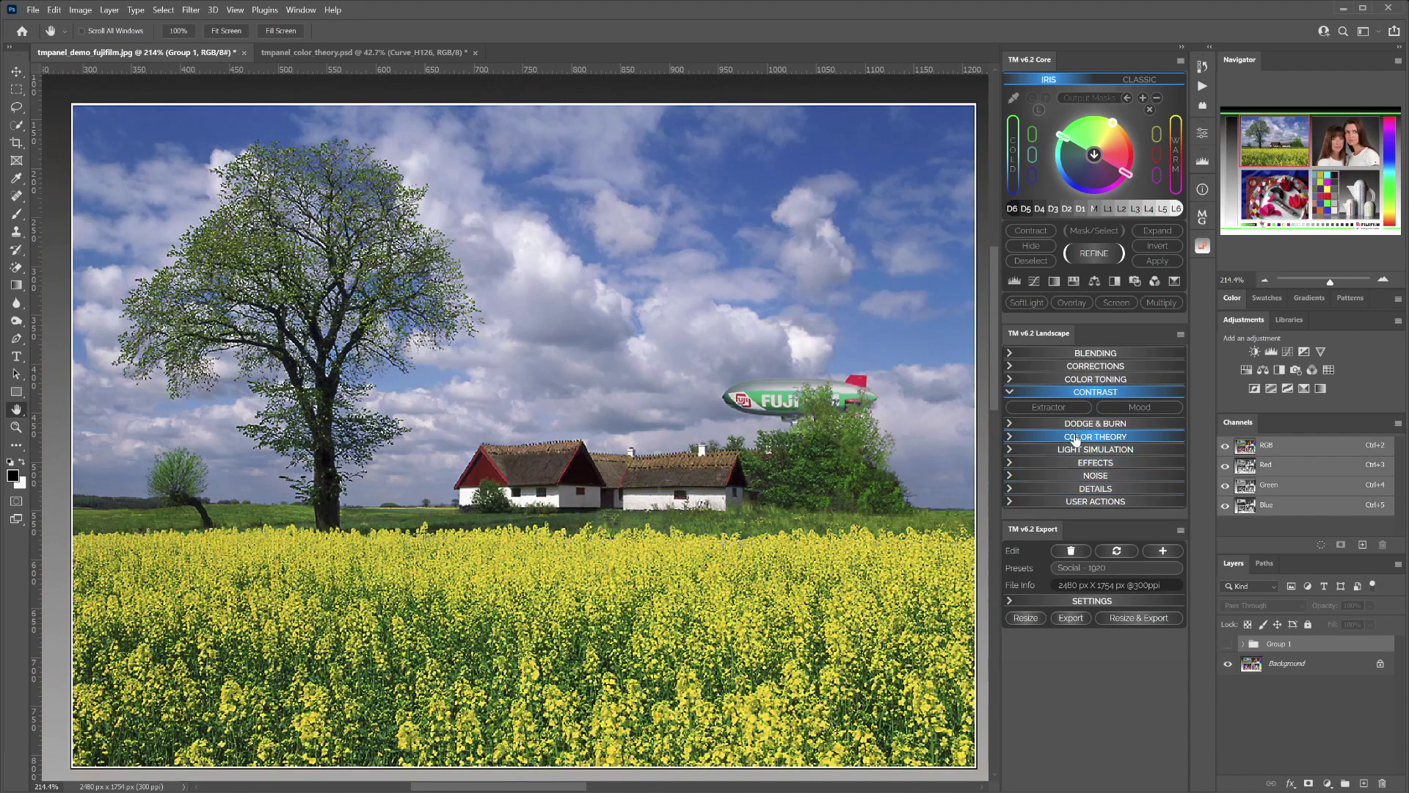
# Step: Open the Extractor tool and set Light Intensity to 39, Light Radius to 123 and Dark Intensity to 30
pyautogui.click(1045, 408)
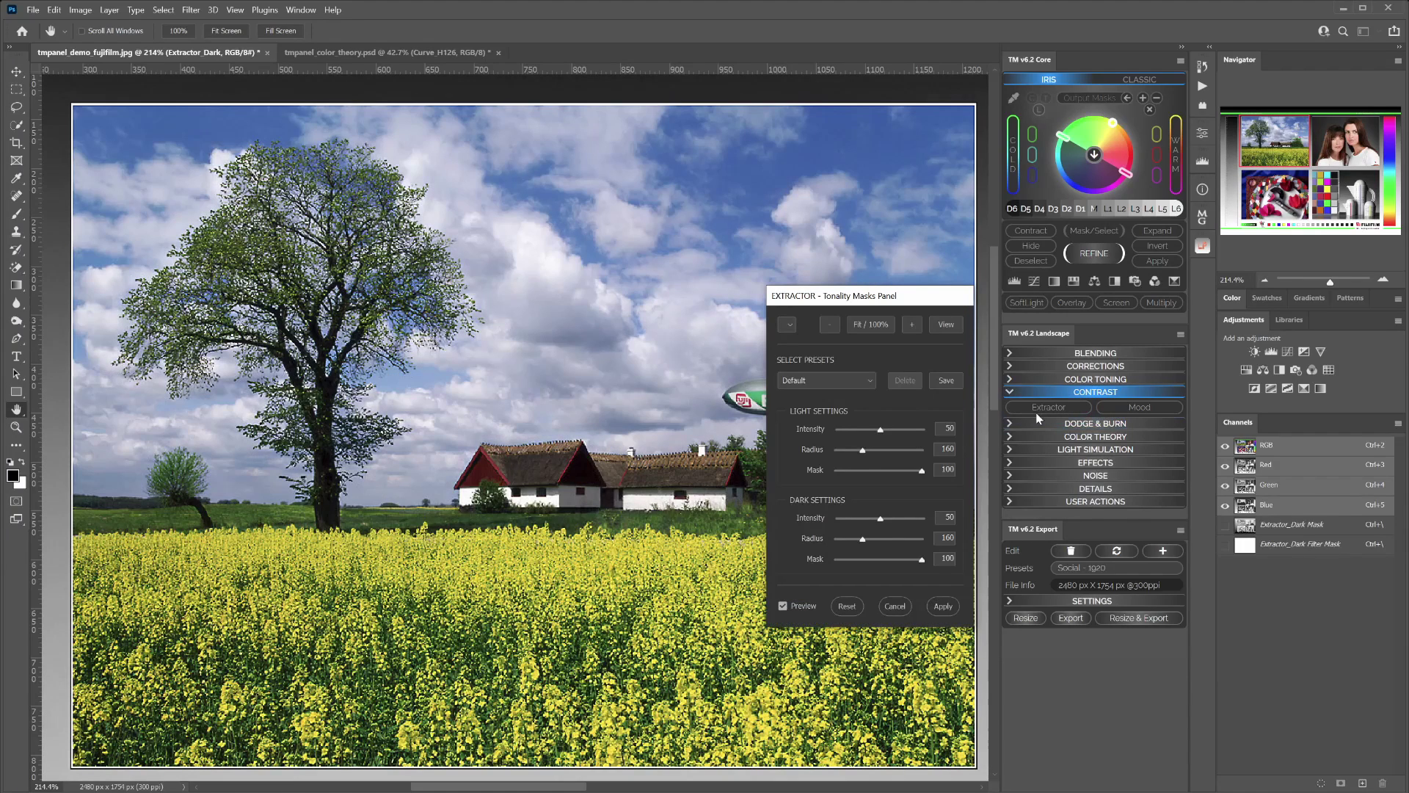
pyautogui.moveTo(886, 296); pyautogui.dragTo(1107, 343)
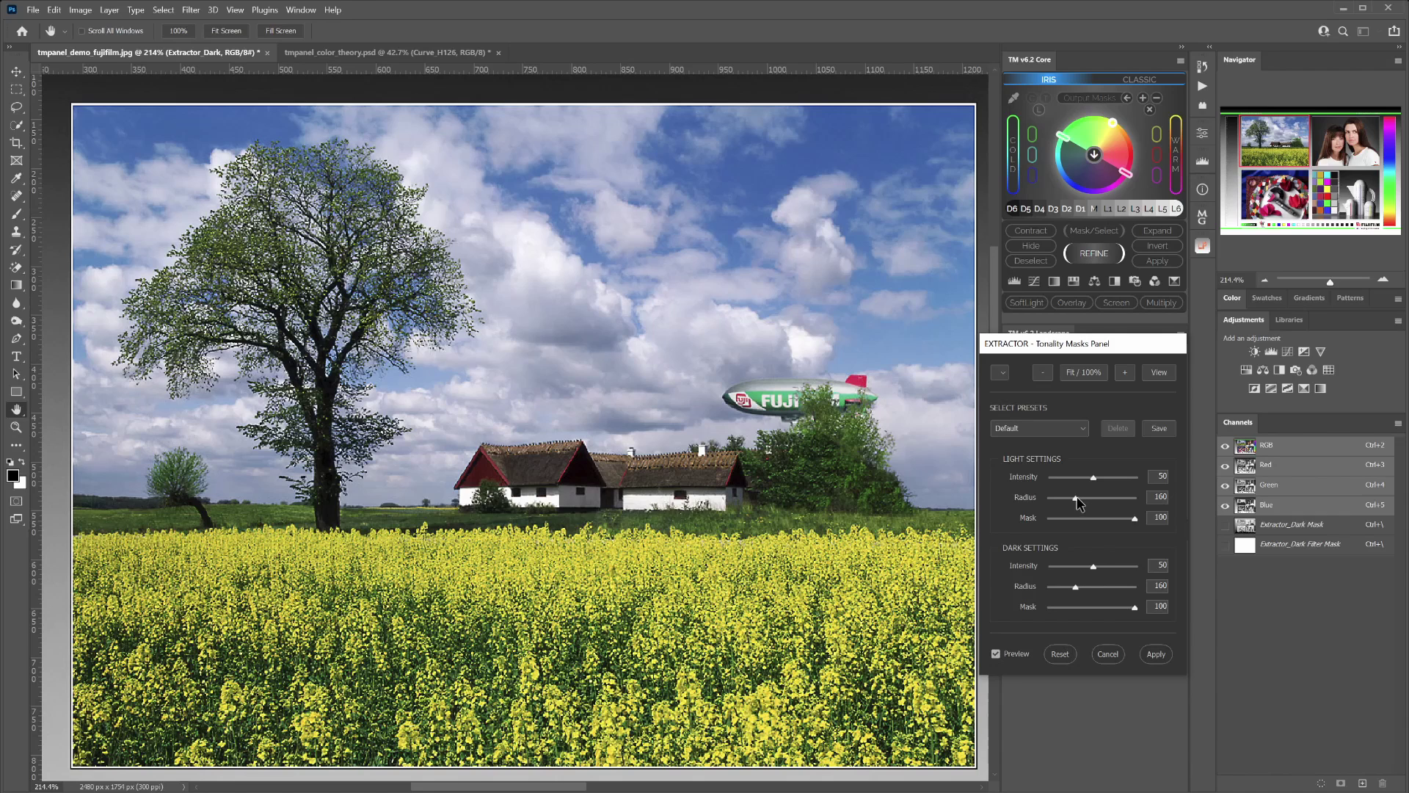
pyautogui.moveTo(1077, 501); pyautogui.dragTo(1111, 504)
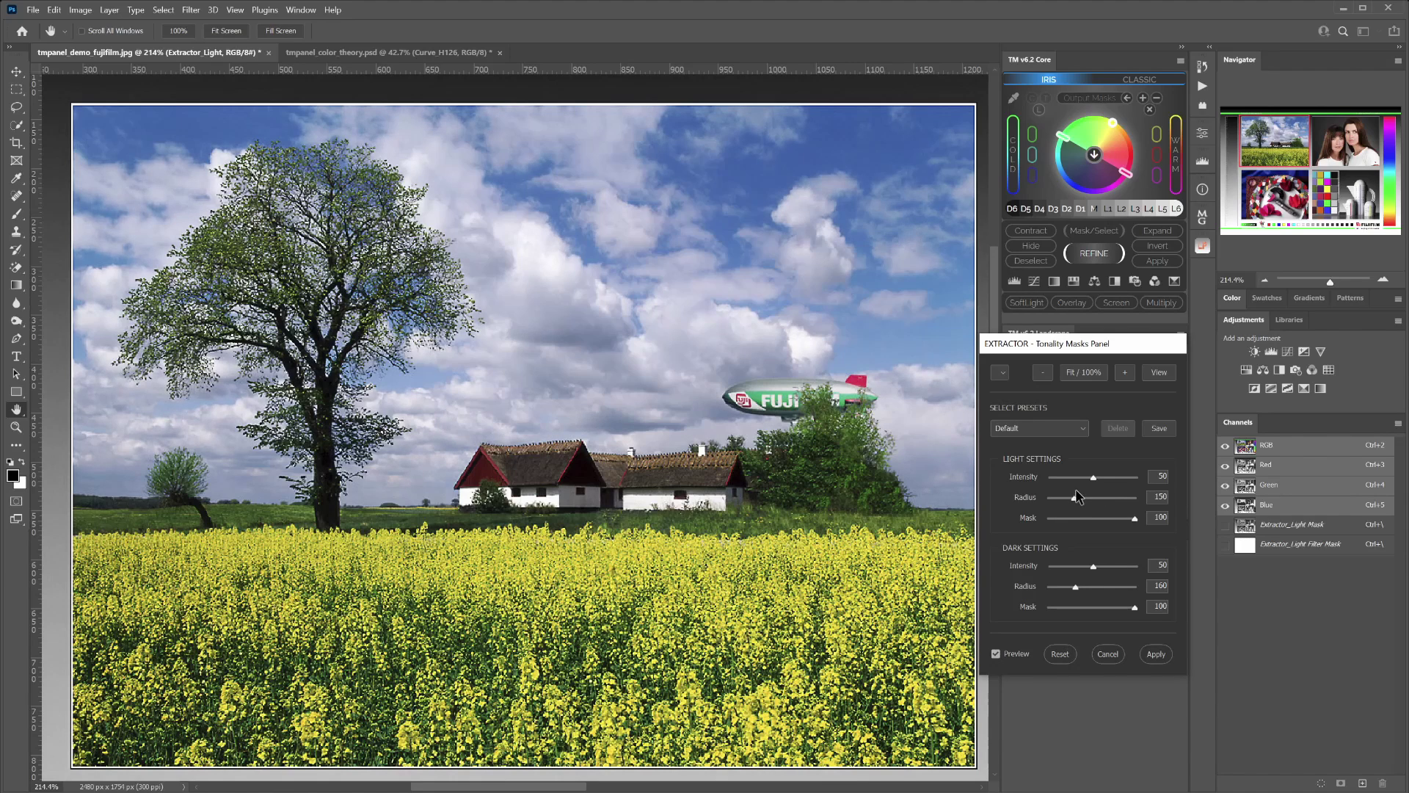
pyautogui.moveTo(1074, 499); pyautogui.dragTo(1074, 482)
pyautogui.moveTo(1079, 477); pyautogui.dragTo(1116, 479)
pyautogui.moveTo(1095, 570); pyautogui.dragTo(1077, 571)
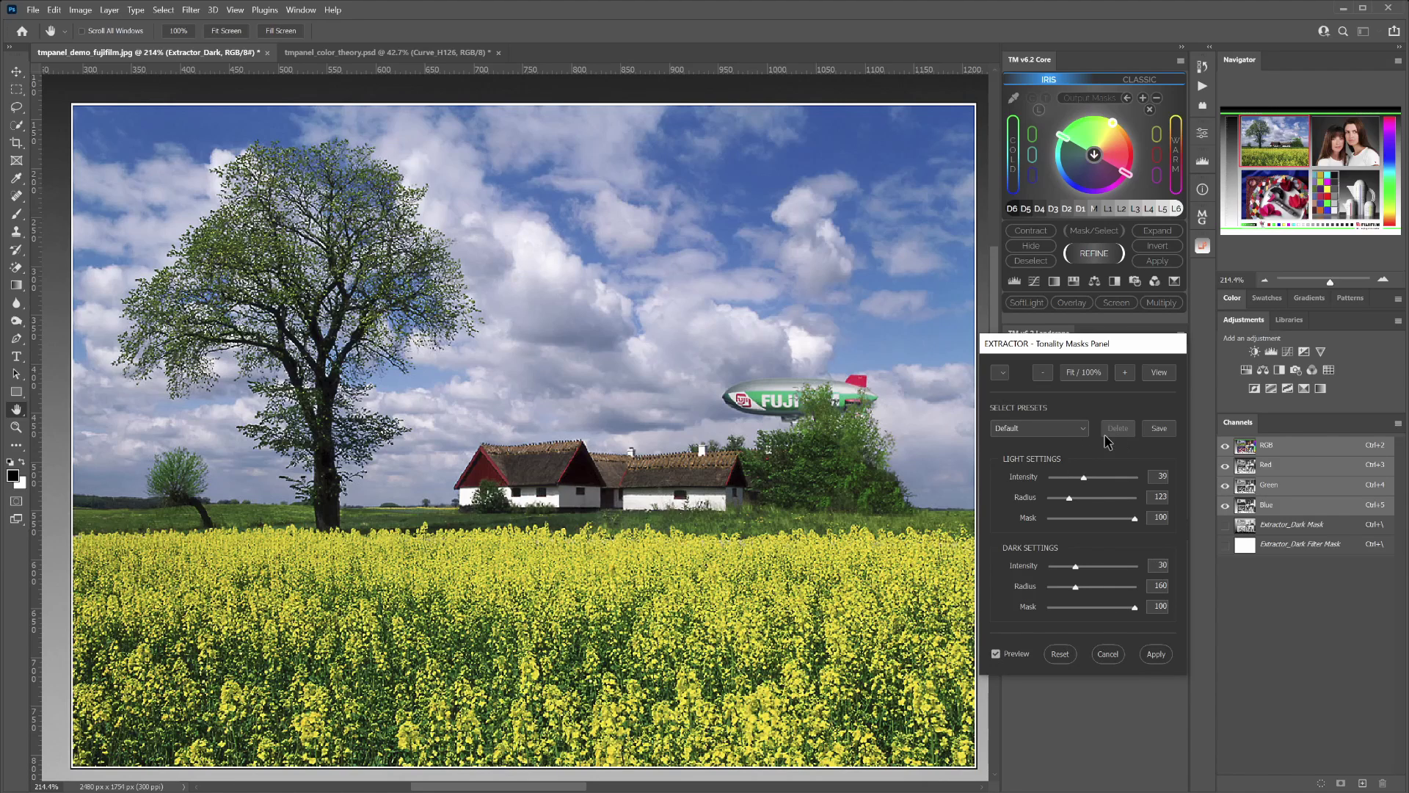
# Step: Look at the preset saving prompt and the preset list without saving a preset, and apply the Extractor adjustment
pyautogui.click(1166, 429)
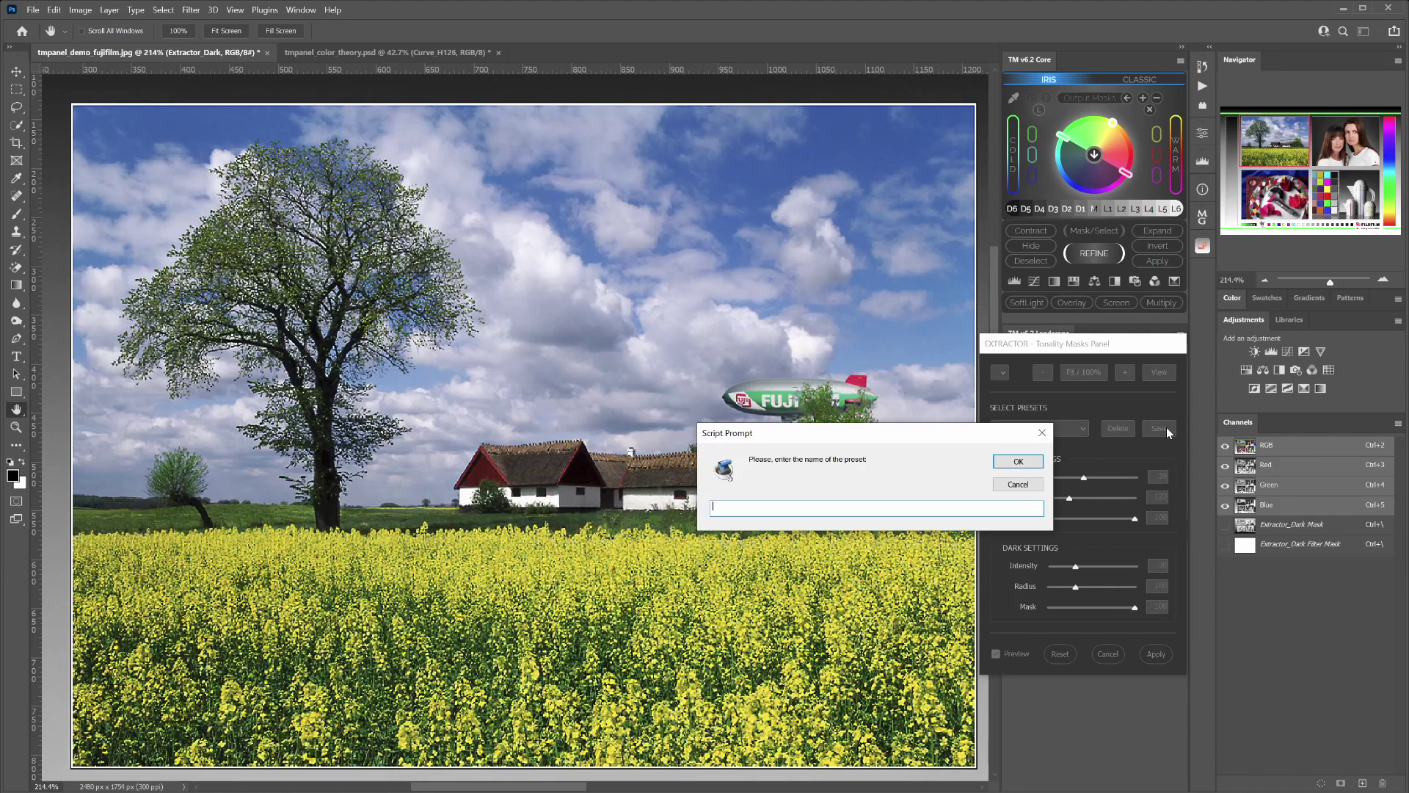
pyautogui.click(1018, 485)
pyautogui.click(1083, 428)
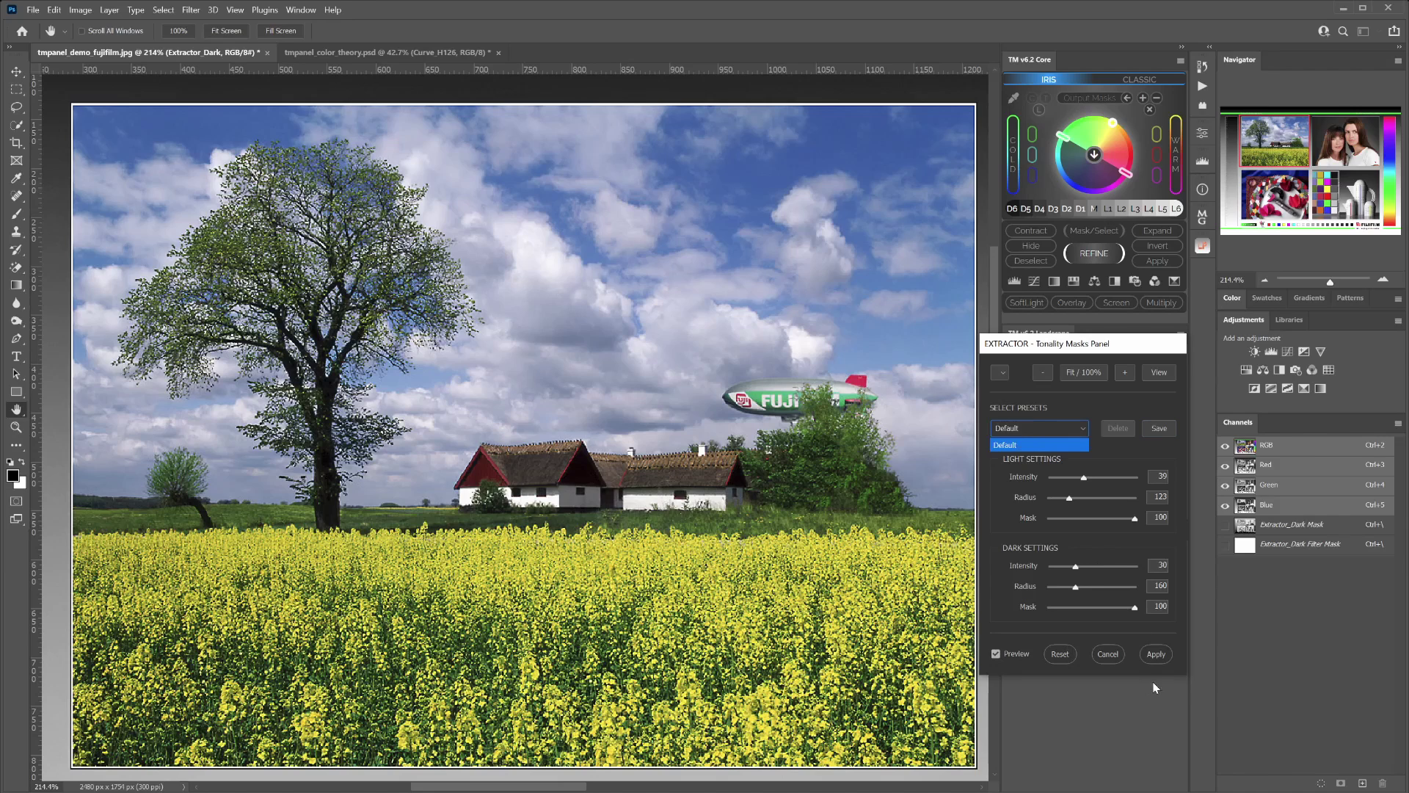
pyautogui.click(1164, 658)
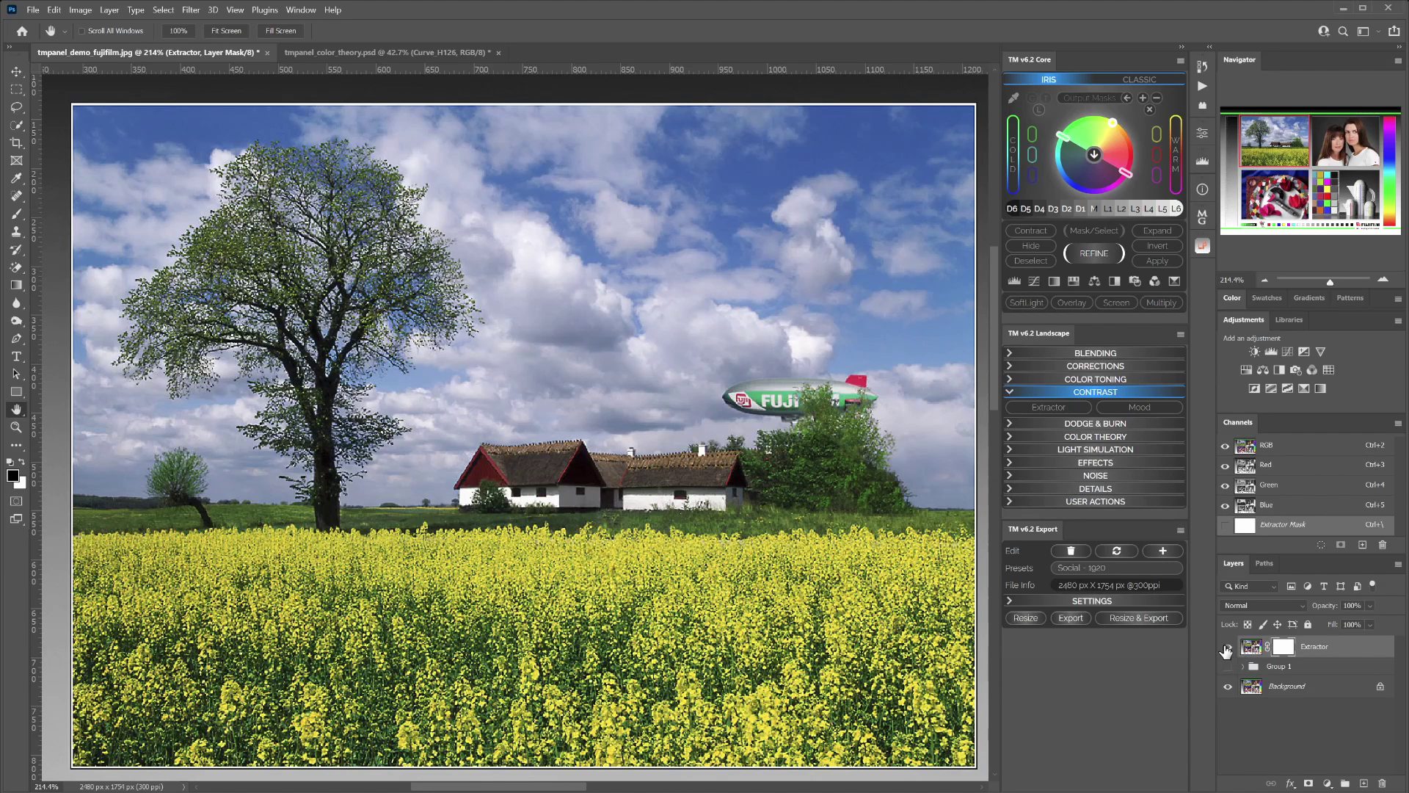
# Step: Compare the image with the Extractor layer repeatedly hidden and shown
pyautogui.click(1225, 650)
pyautogui.click(1226, 650)
pyautogui.click(1225, 650)
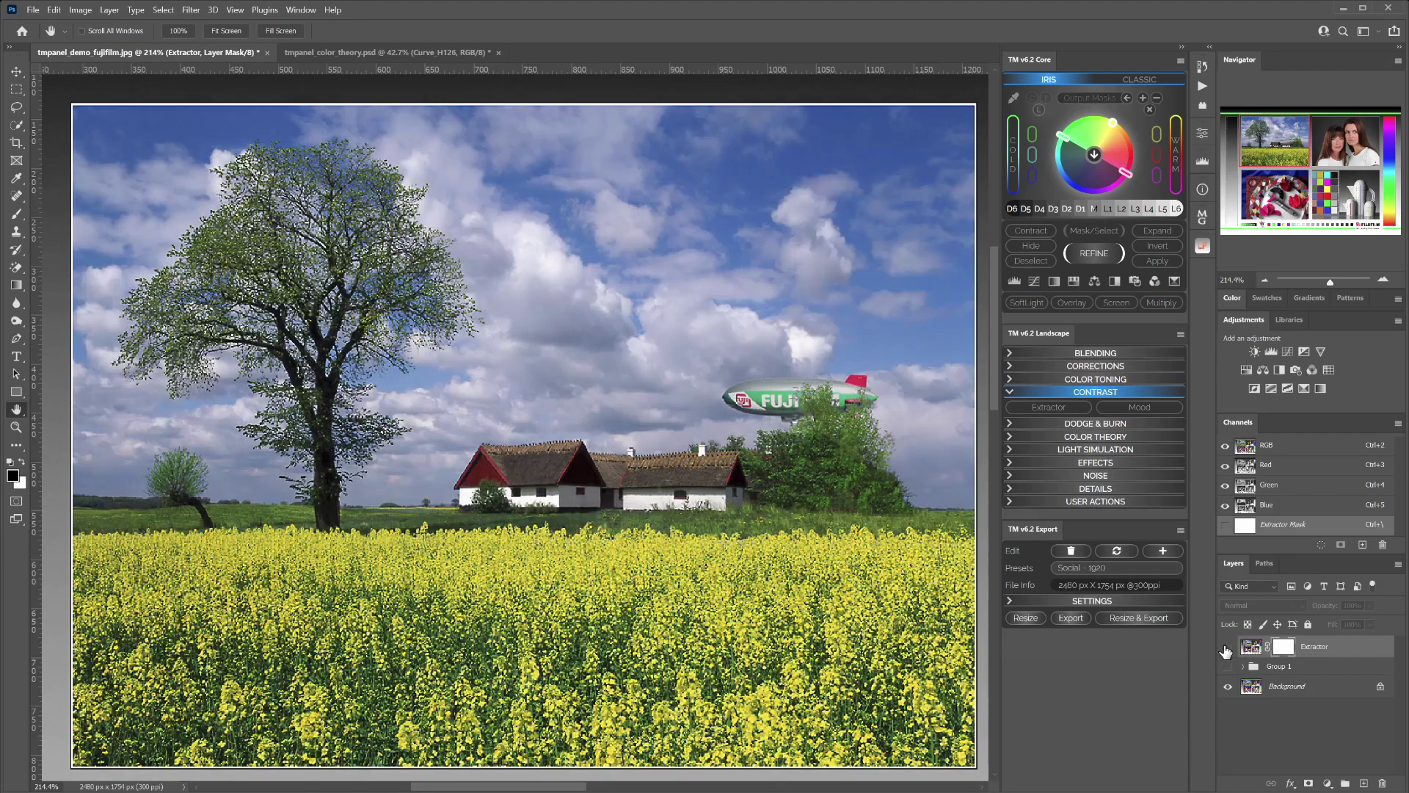
pyautogui.click(1225, 650)
pyautogui.click(1225, 650)
pyautogui.click(1225, 650)
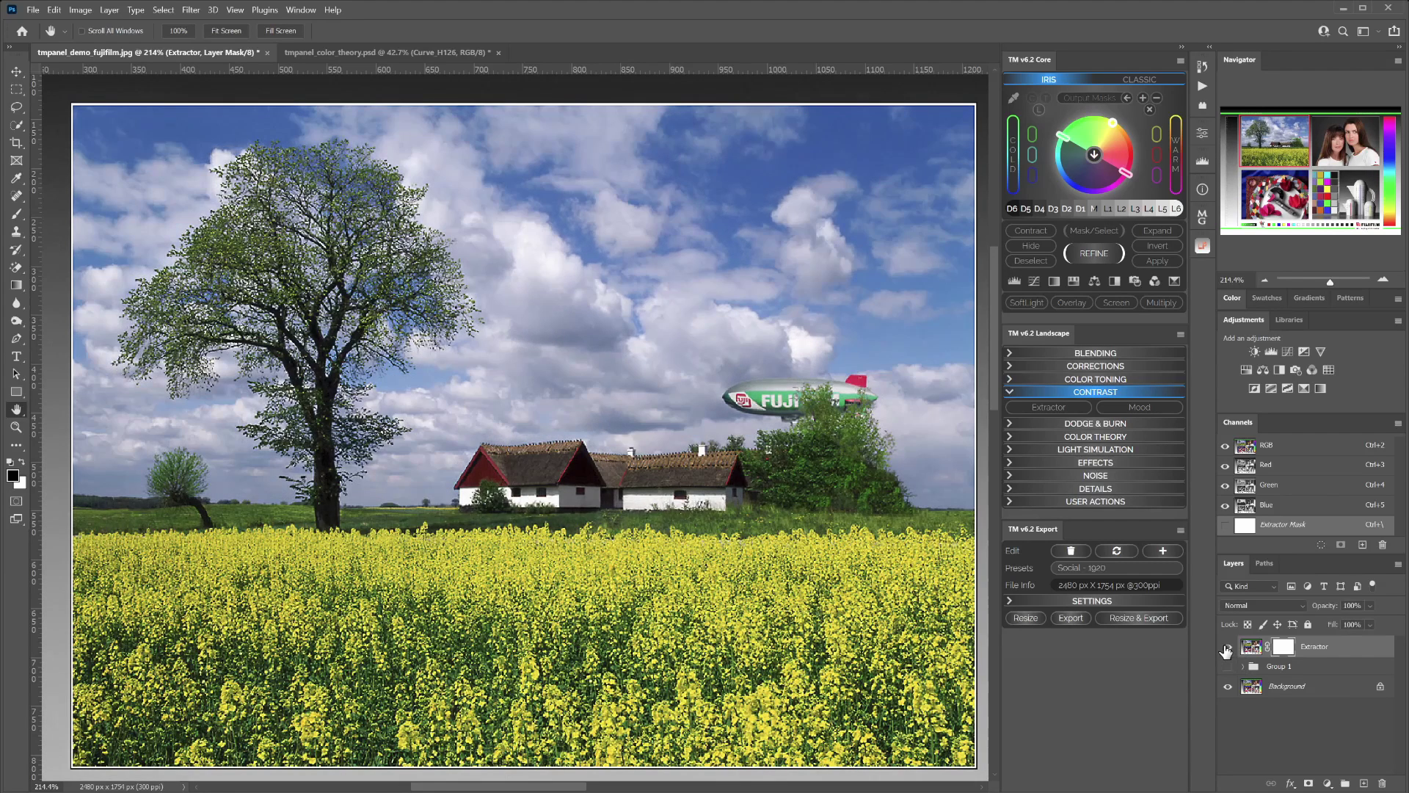
pyautogui.click(1226, 650)
pyautogui.click(1225, 650)
# Step: Open the Mood tool and compare the Low Key, Flat and High Key styles in Black and White mode
pyautogui.click(1139, 407)
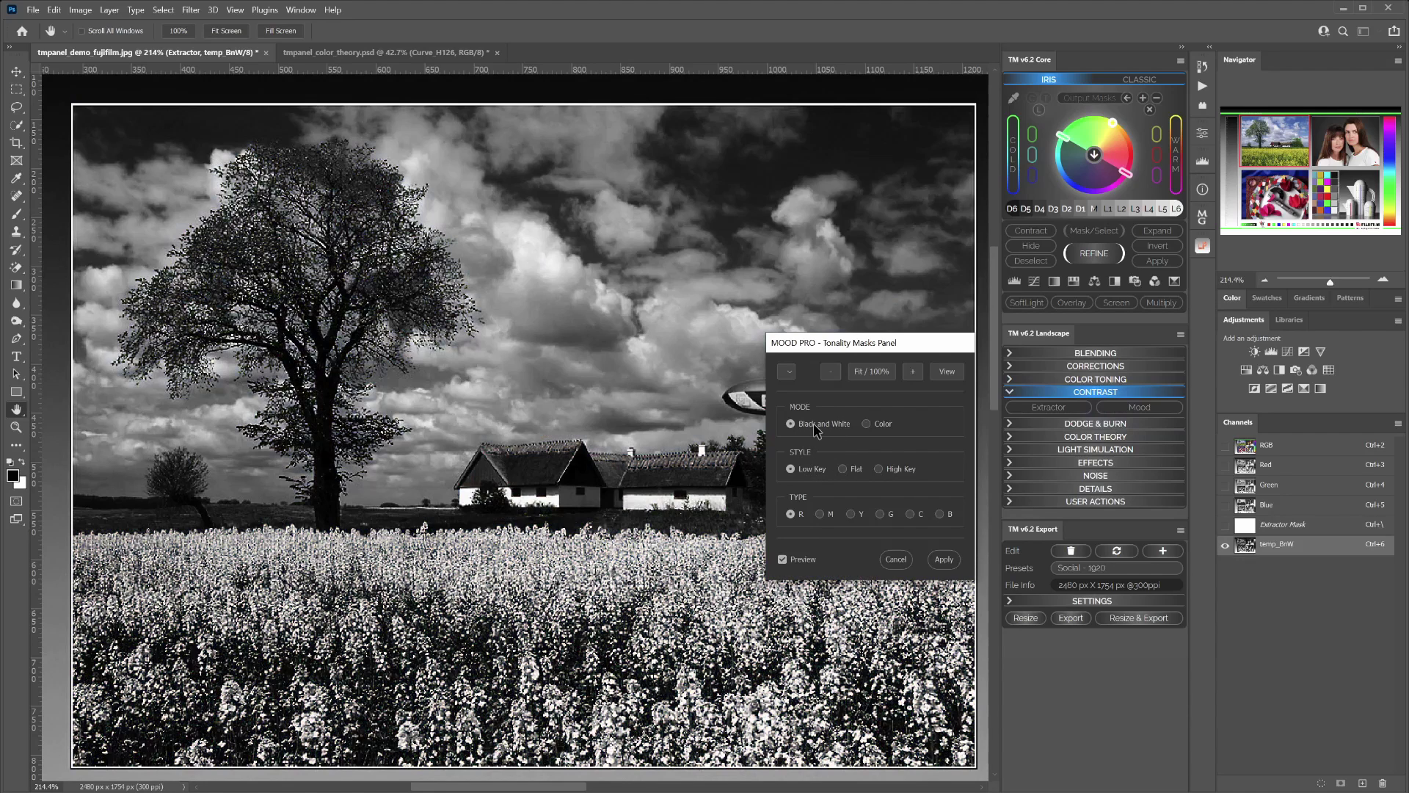
pyautogui.click(858, 468)
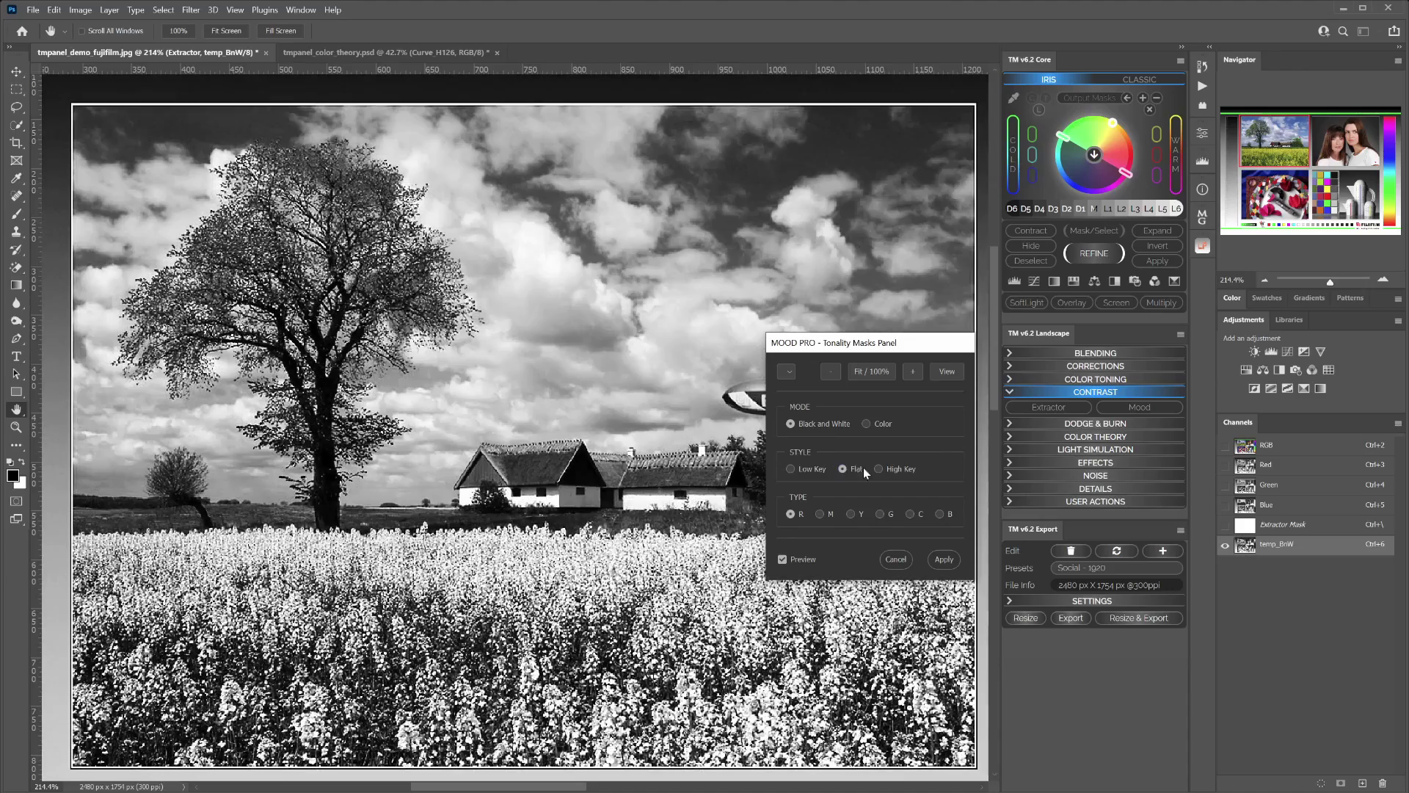
pyautogui.click(879, 469)
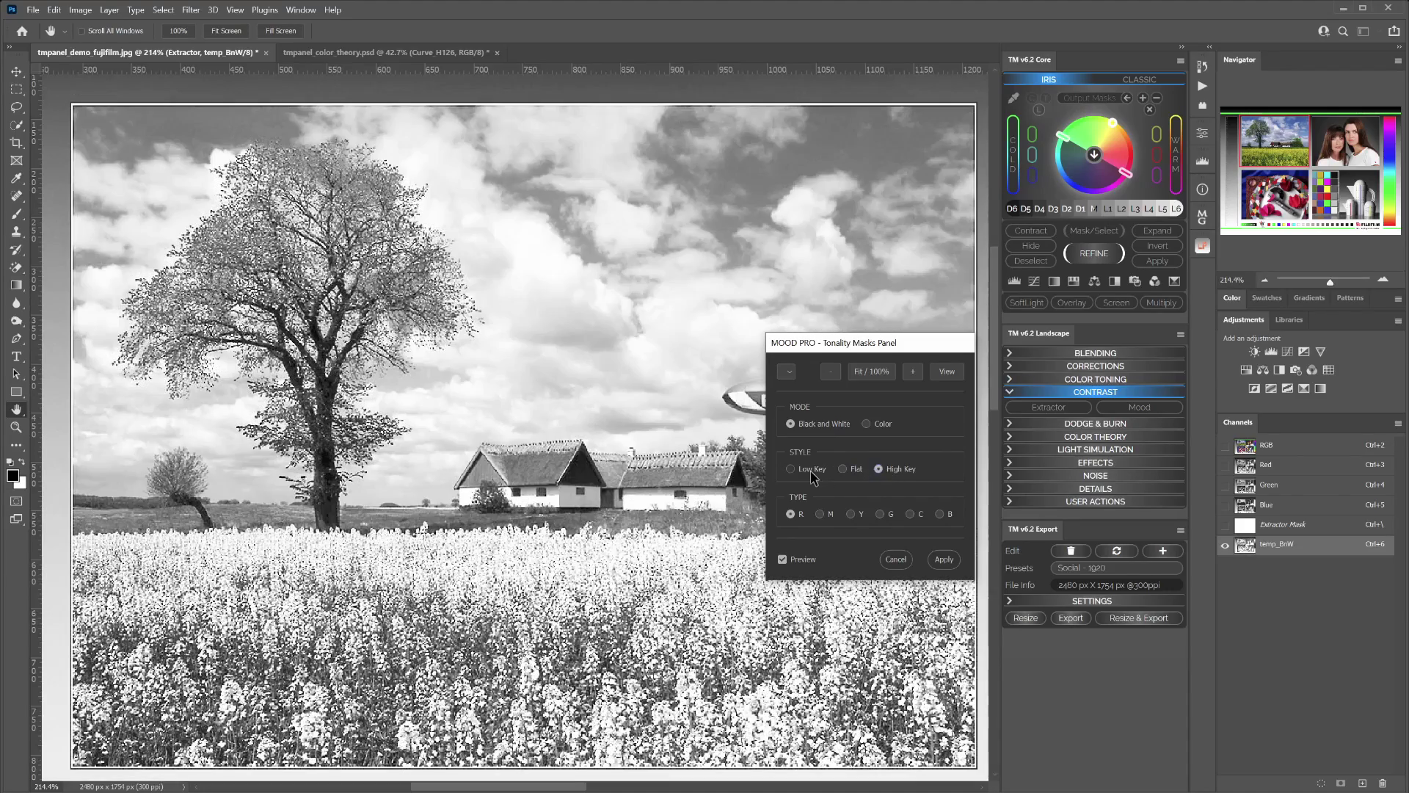
pyautogui.click(810, 470)
pyautogui.click(842, 469)
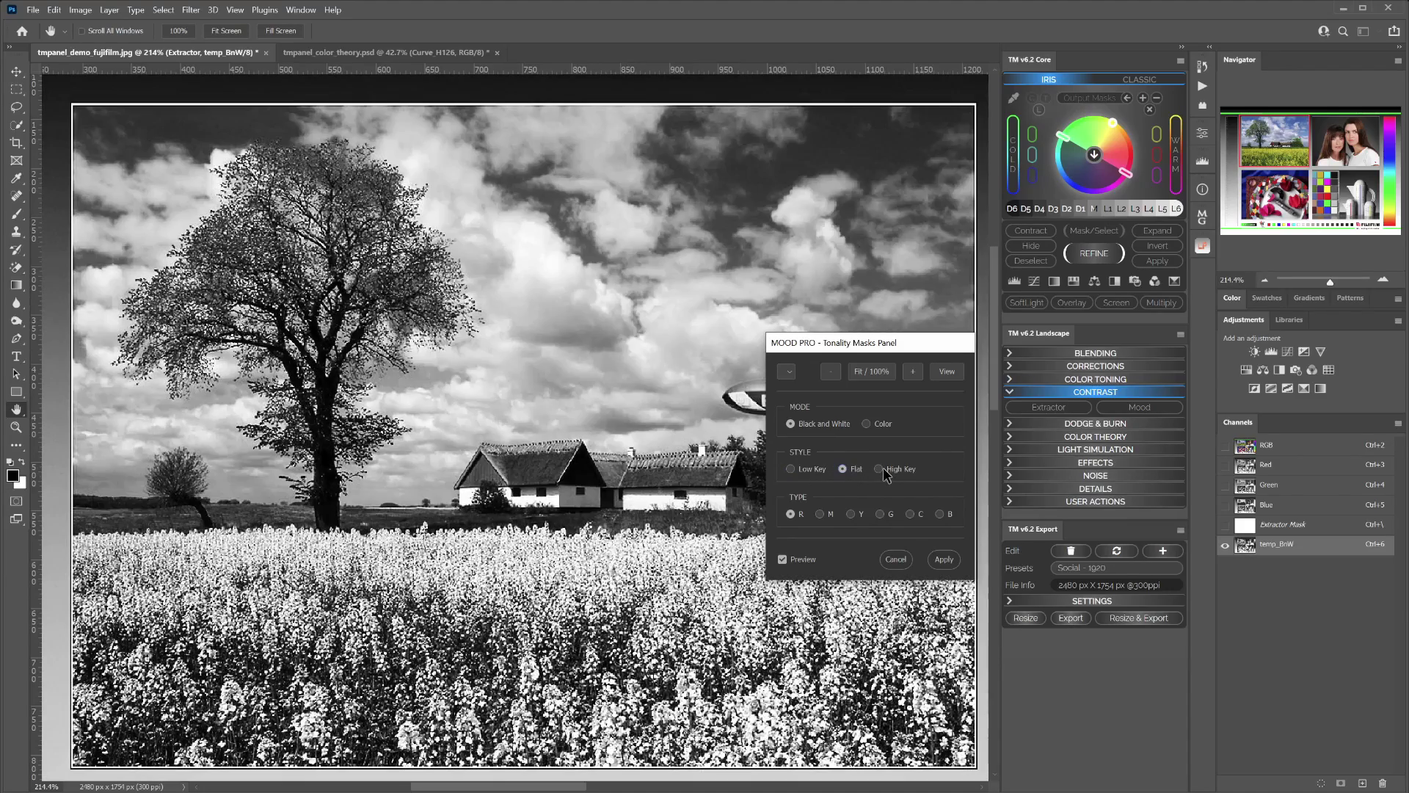
pyautogui.click(880, 469)
pyautogui.click(808, 469)
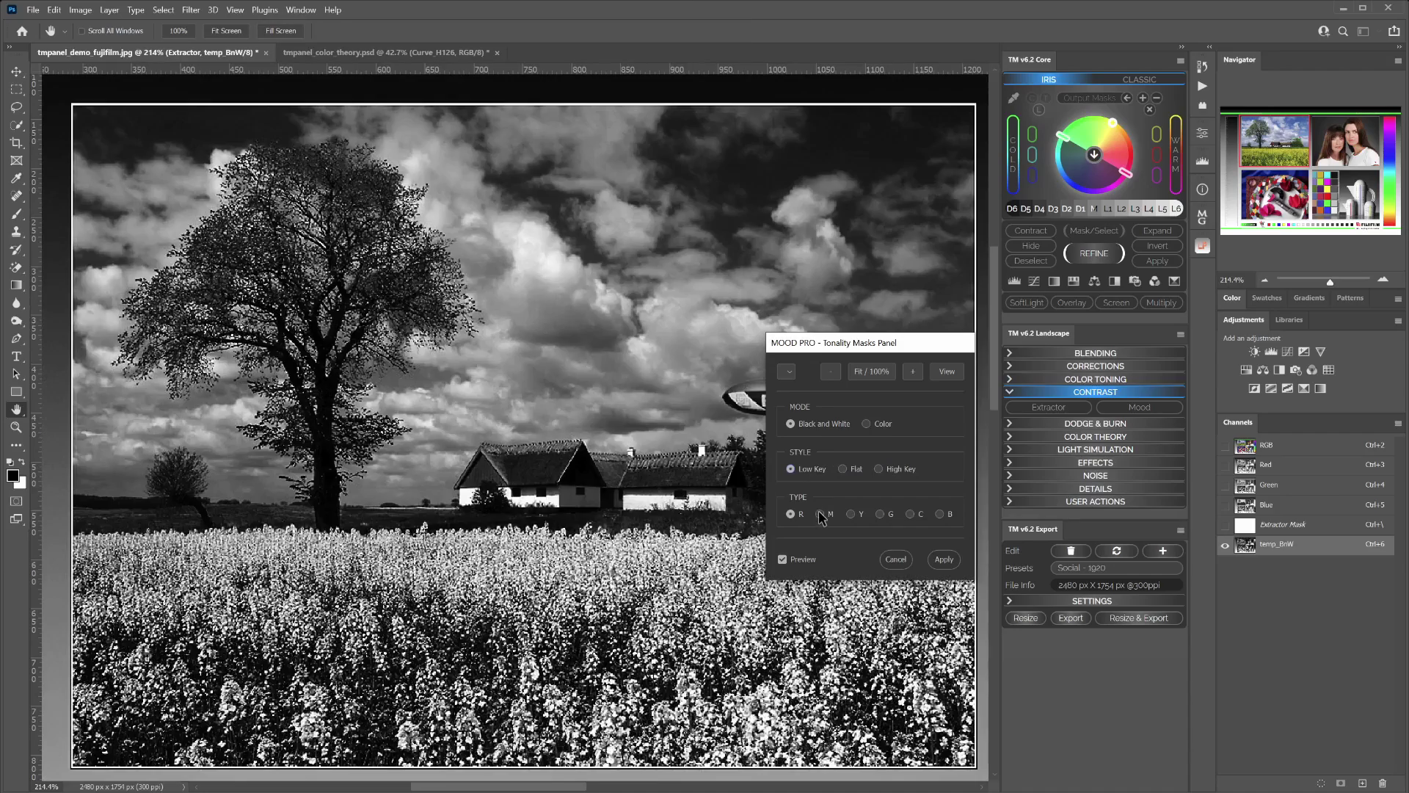
# Step: Preview the M, Y, G, C and B types on the black-and-white Low Key mood, and return to type R
pyautogui.click(820, 514)
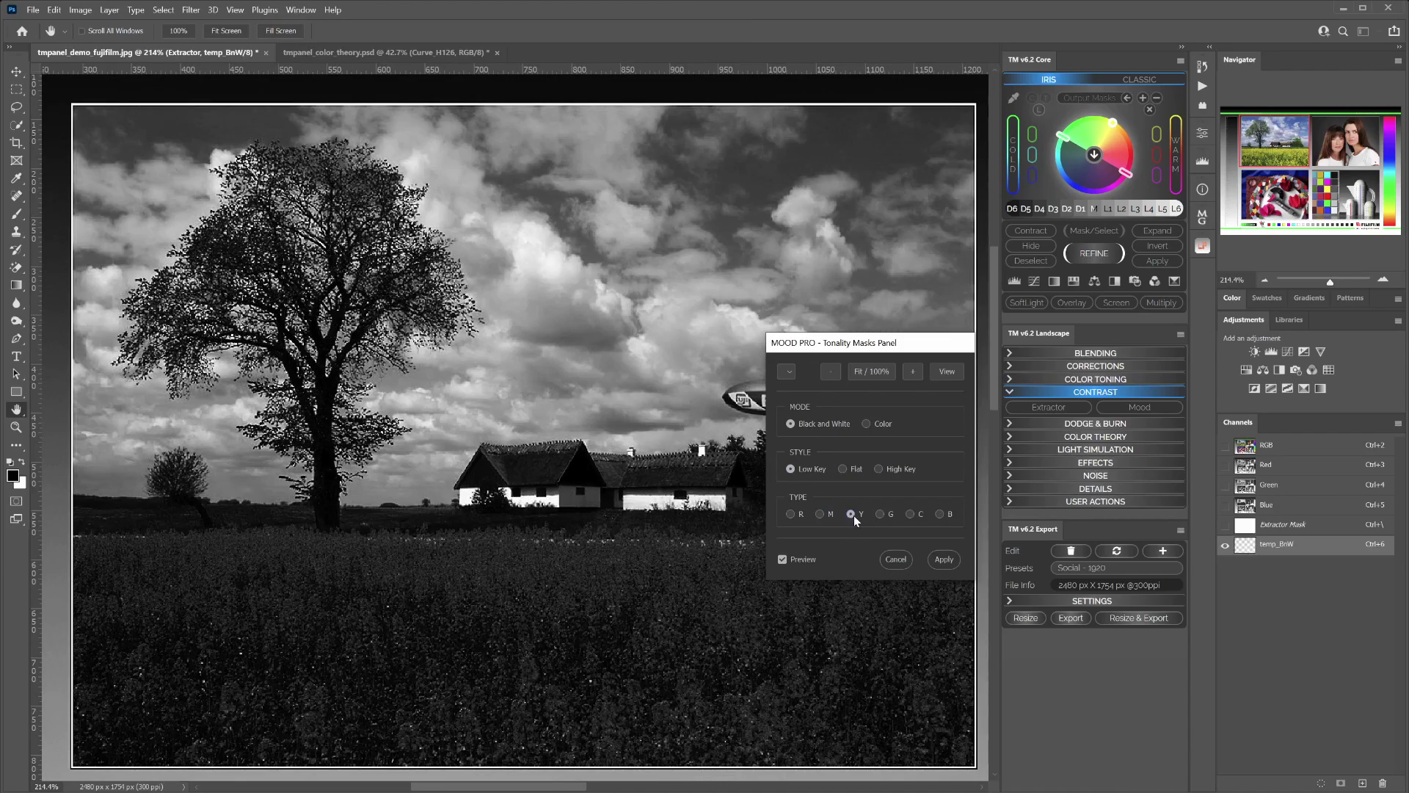
pyautogui.click(853, 515)
pyautogui.click(880, 514)
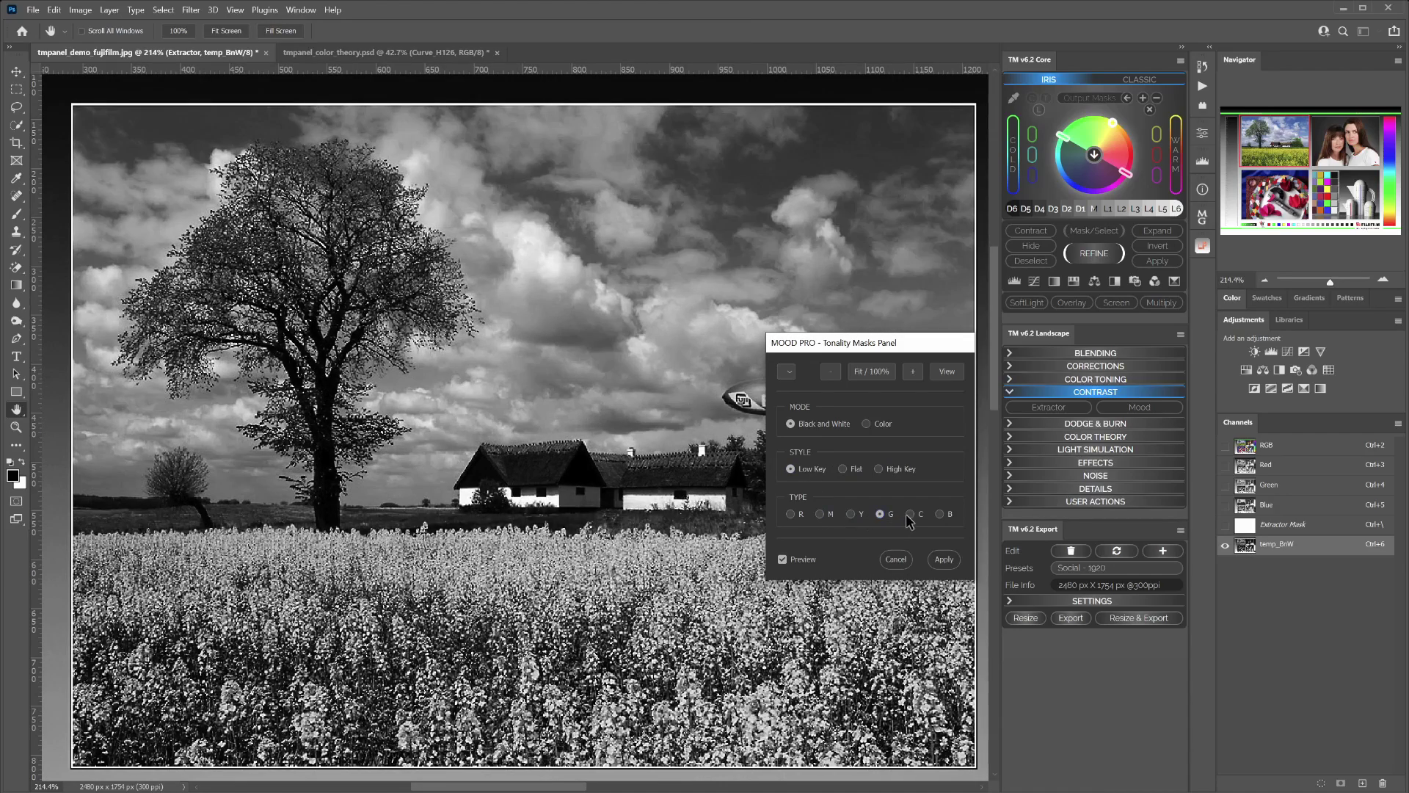
pyautogui.click(910, 515)
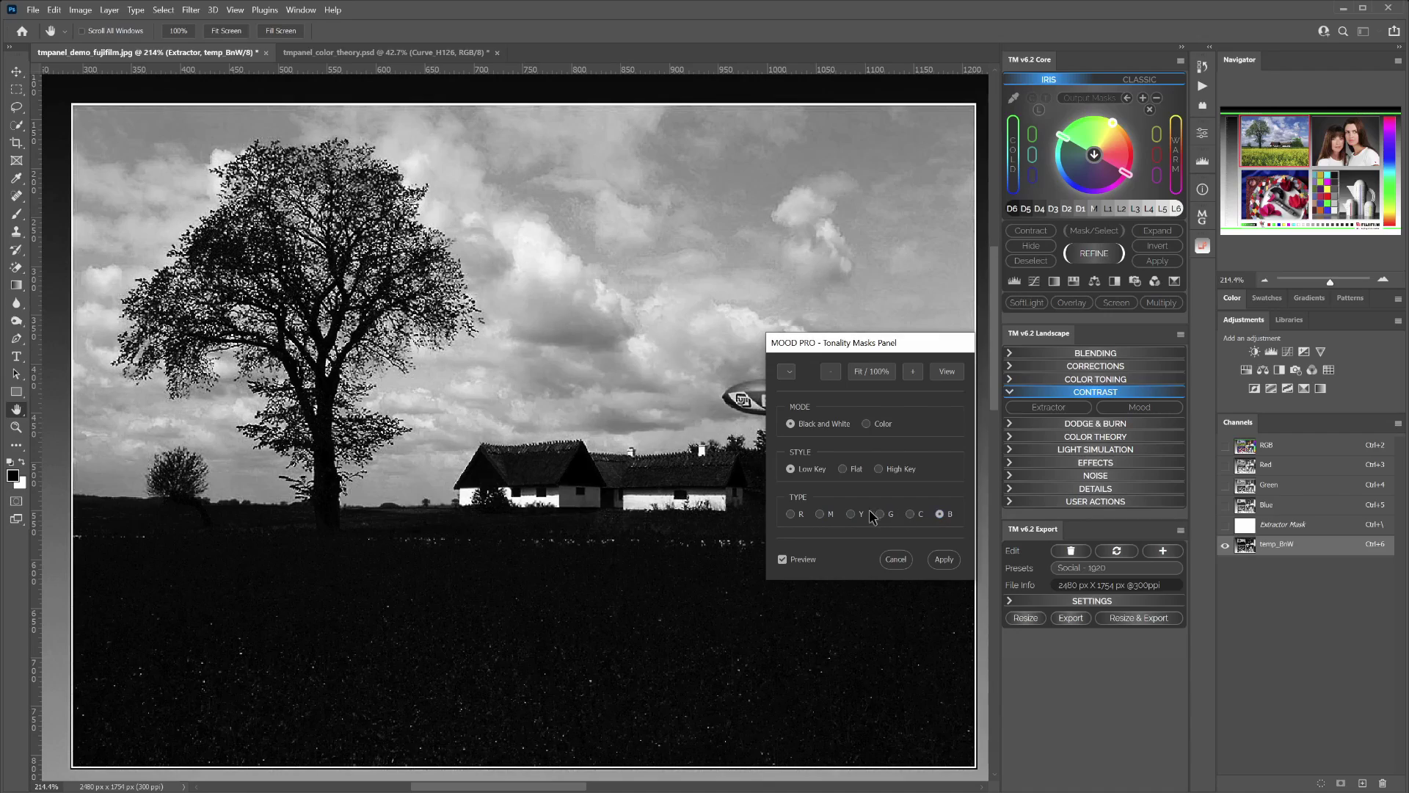
pyautogui.click(851, 514)
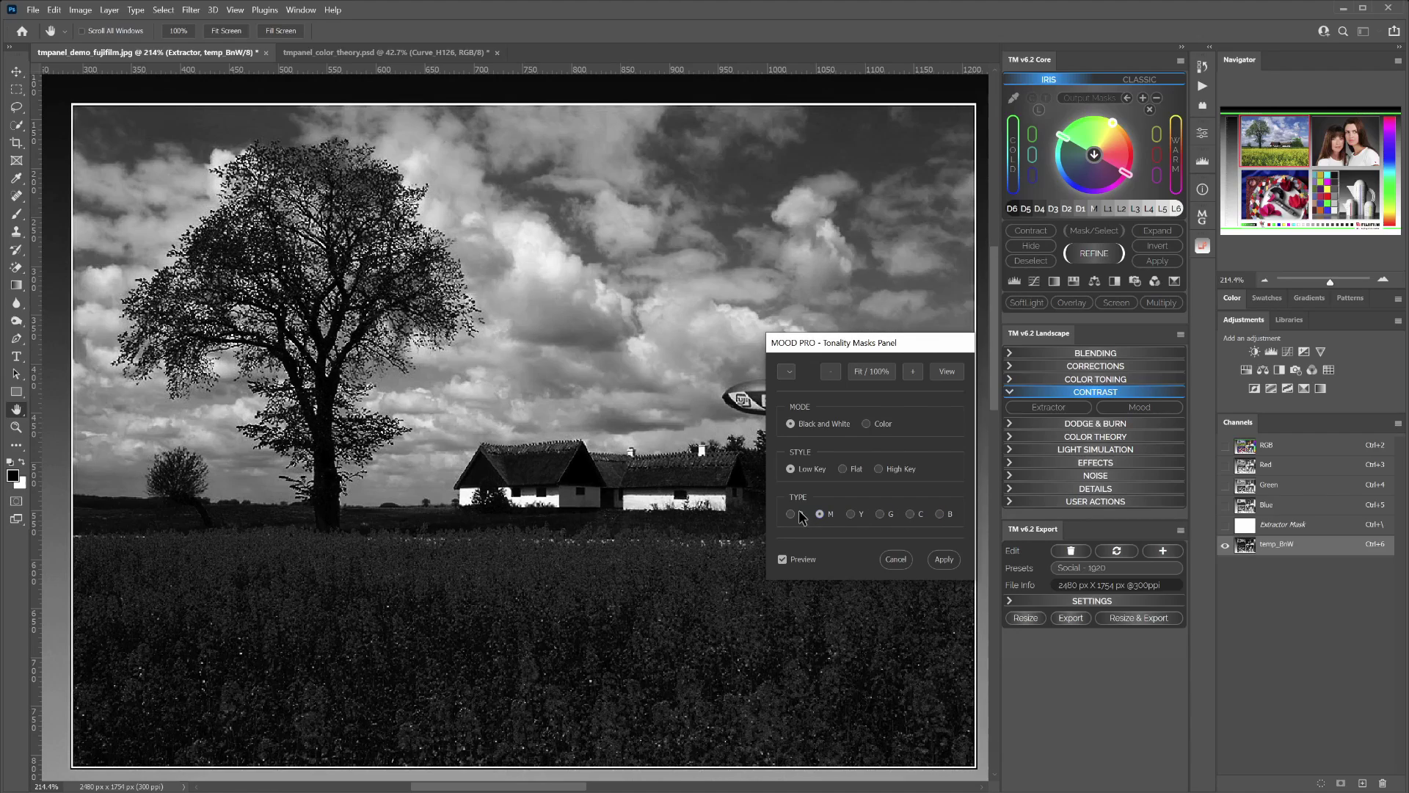
pyautogui.click(791, 513)
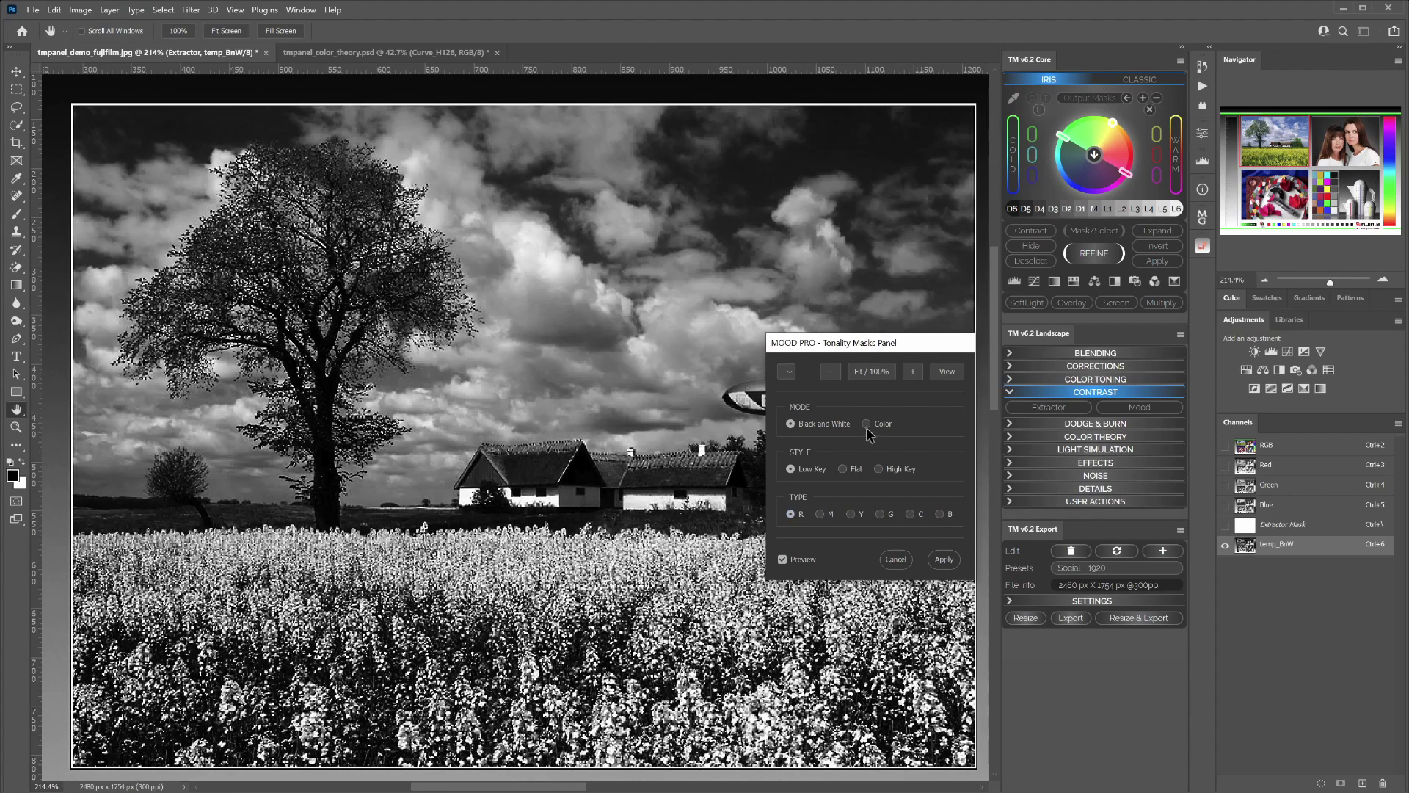
# Step: Switch Mood to Color mode, preview the High Key style and return to Low Key
pyautogui.click(867, 425)
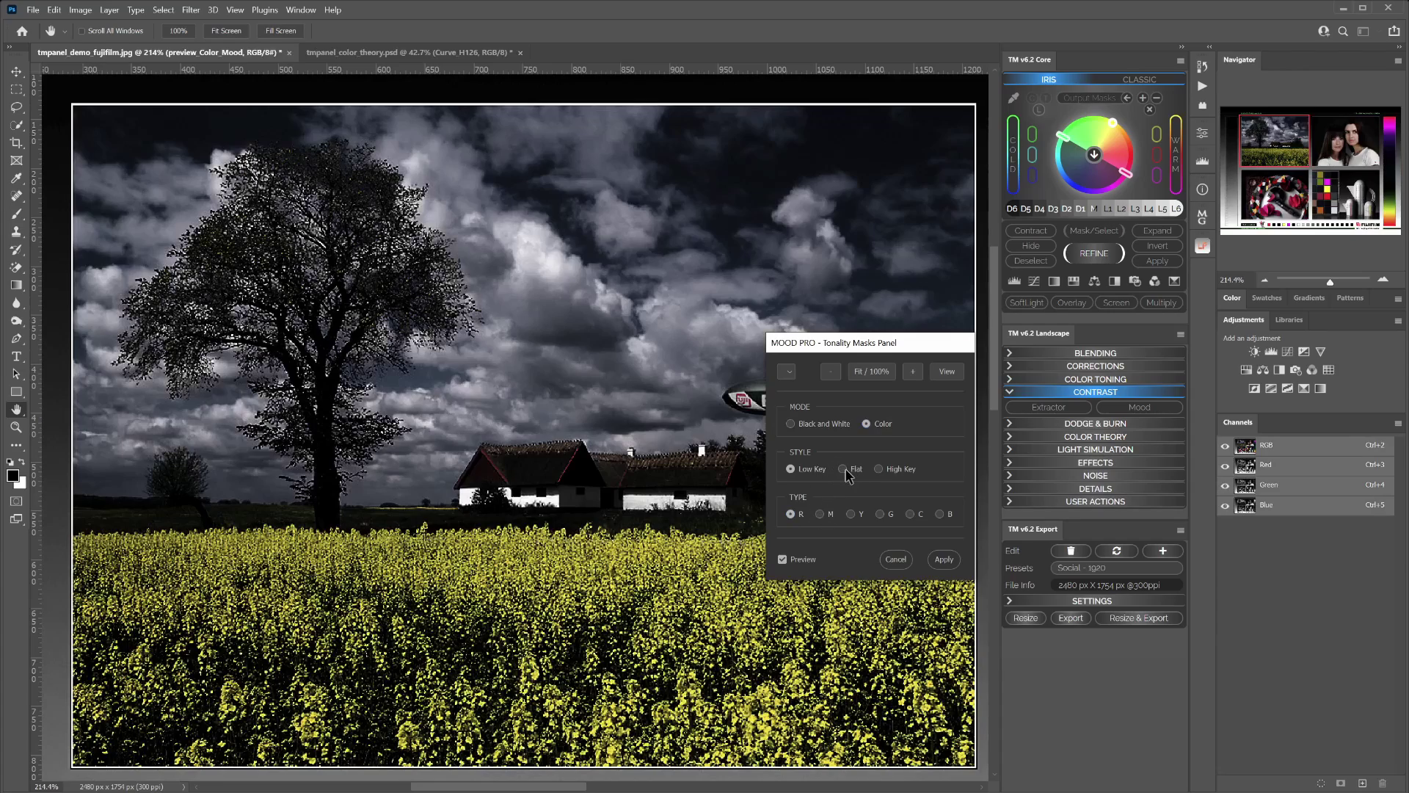
pyautogui.click(878, 469)
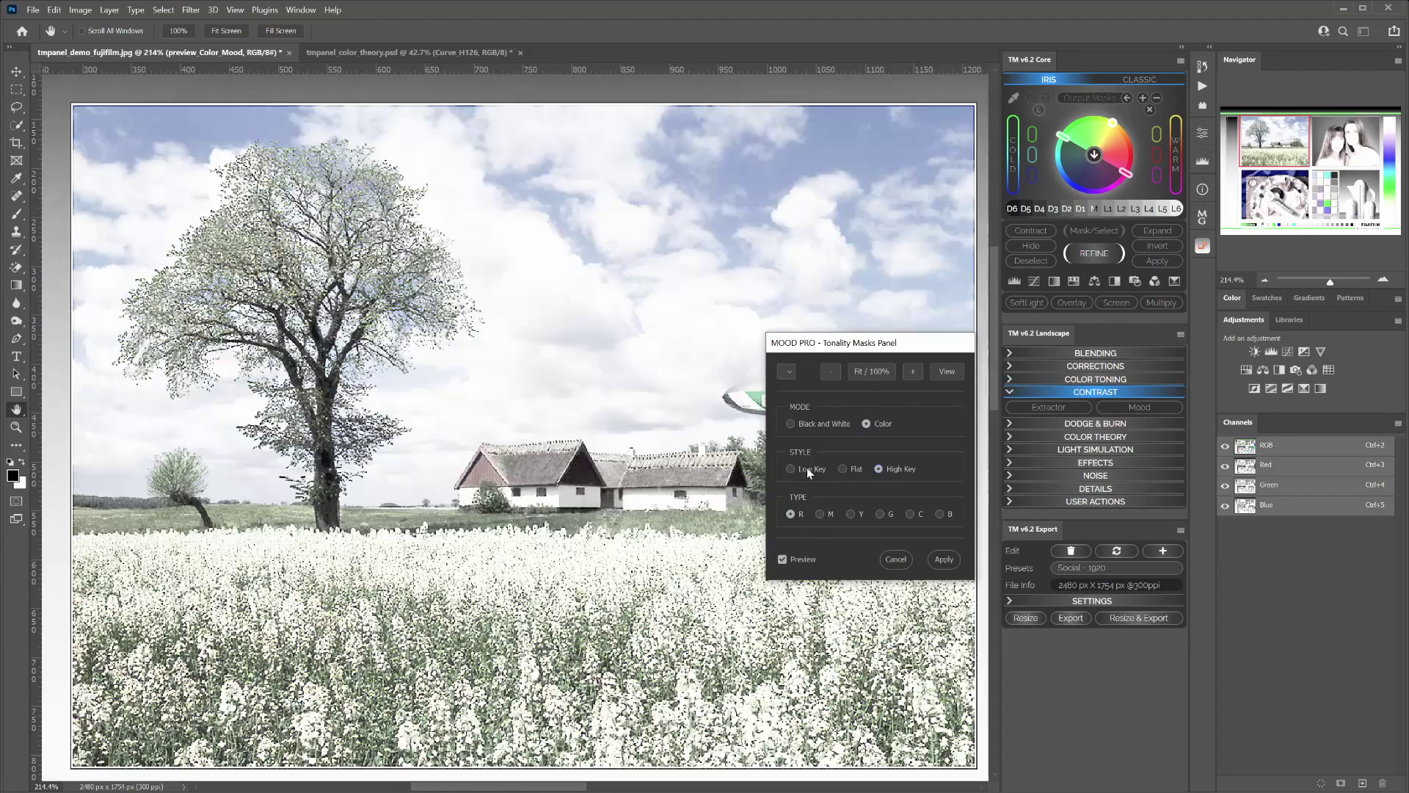
pyautogui.click(807, 468)
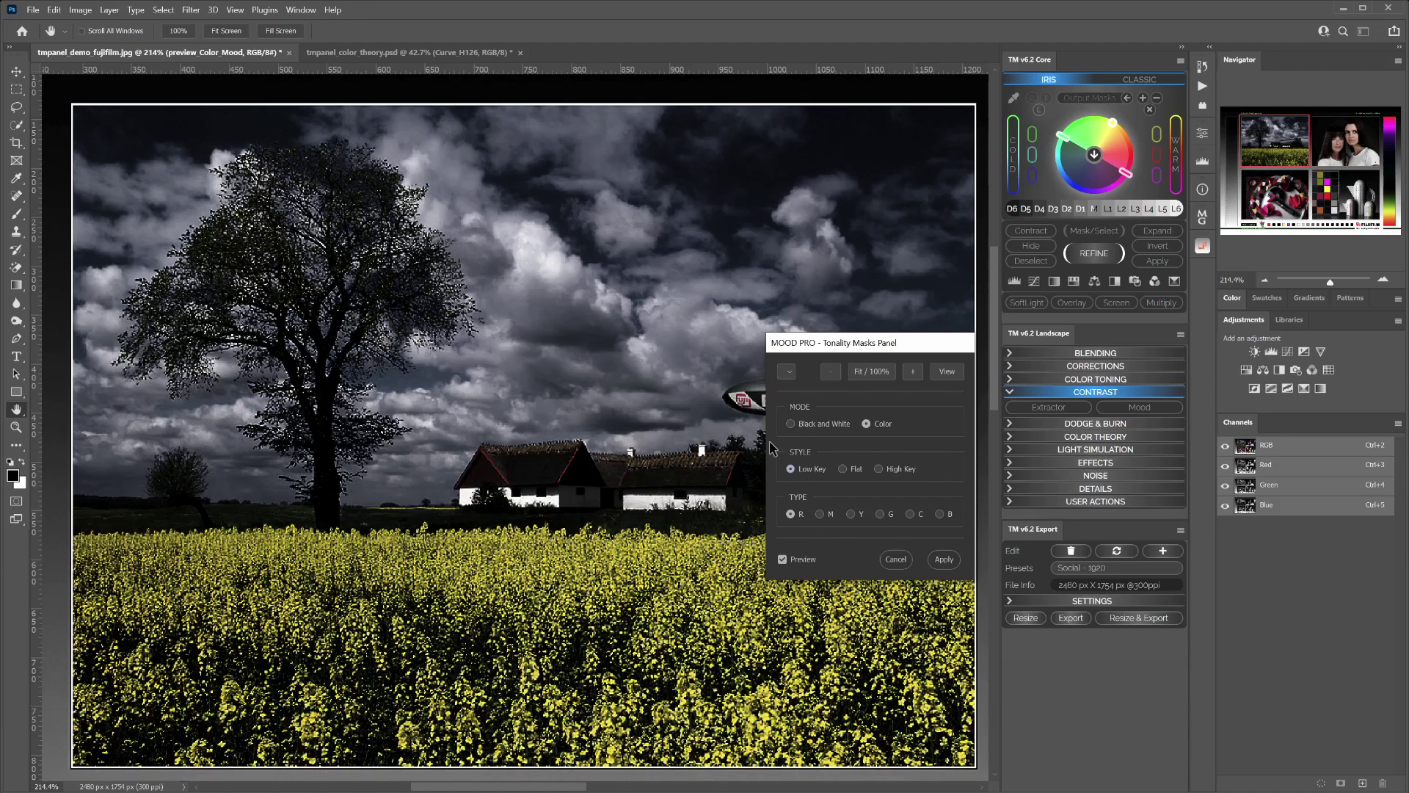
# Step: Preview the M, Y, G and B types in Color mode, and apply the Low Key mood with type R
pyautogui.click(829, 514)
pyautogui.click(852, 514)
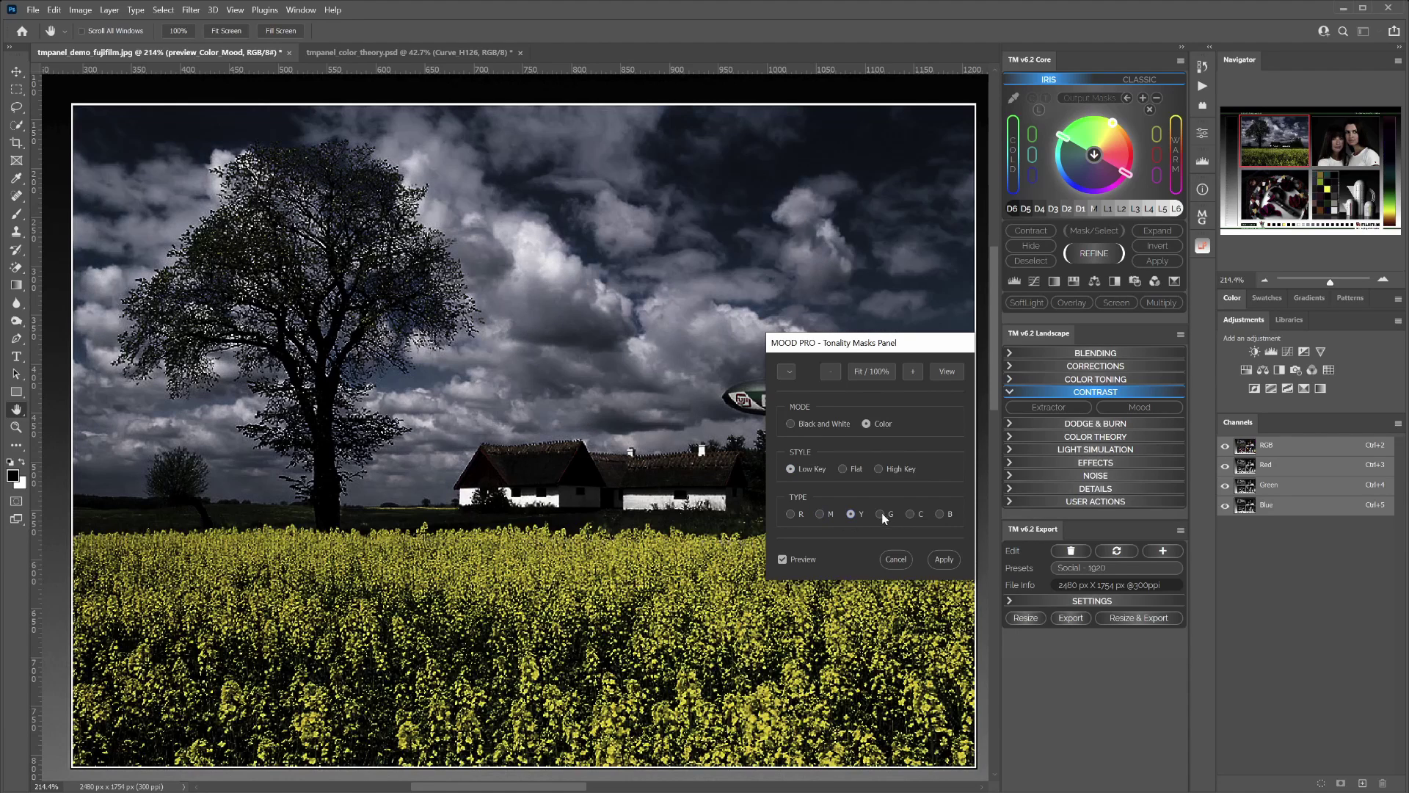
pyautogui.click(880, 513)
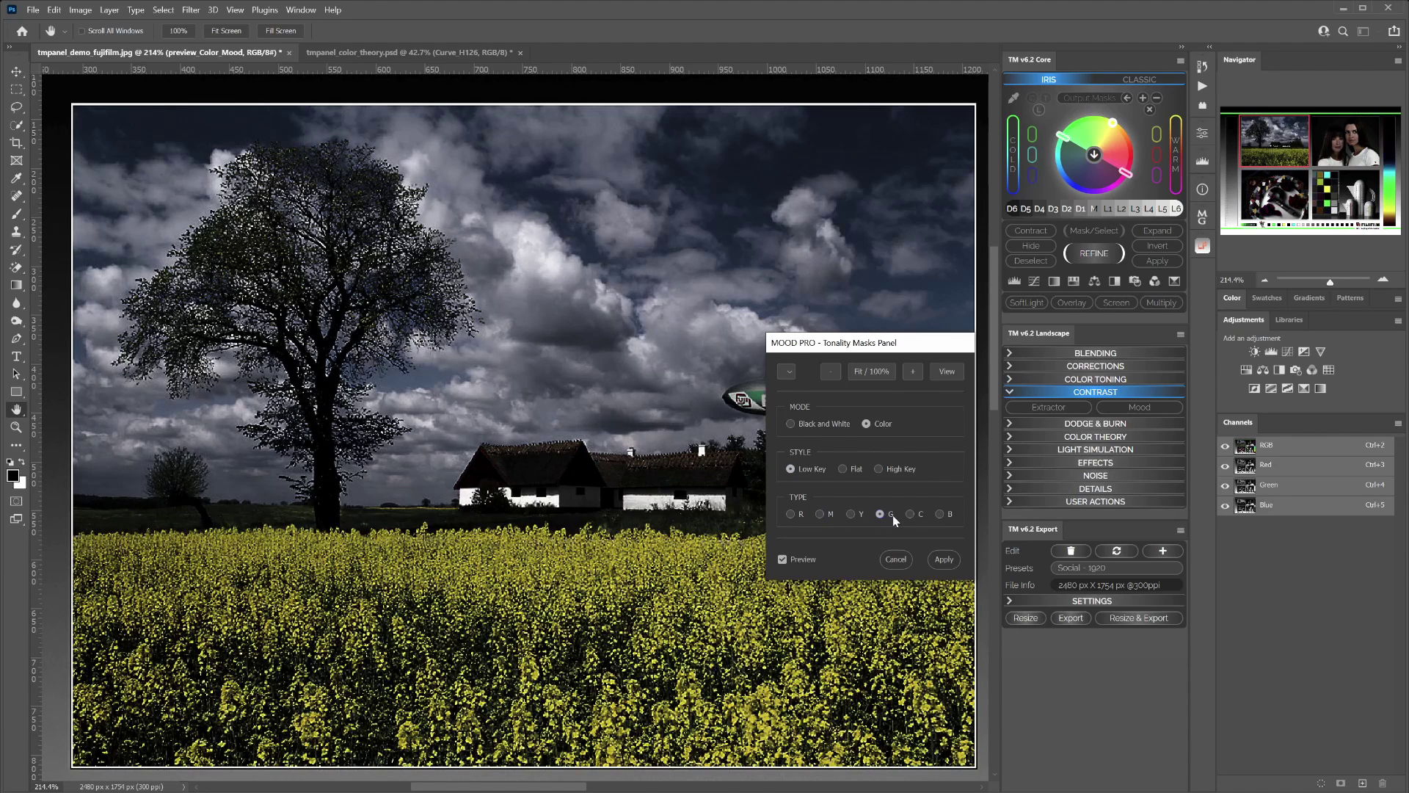
pyautogui.click(938, 513)
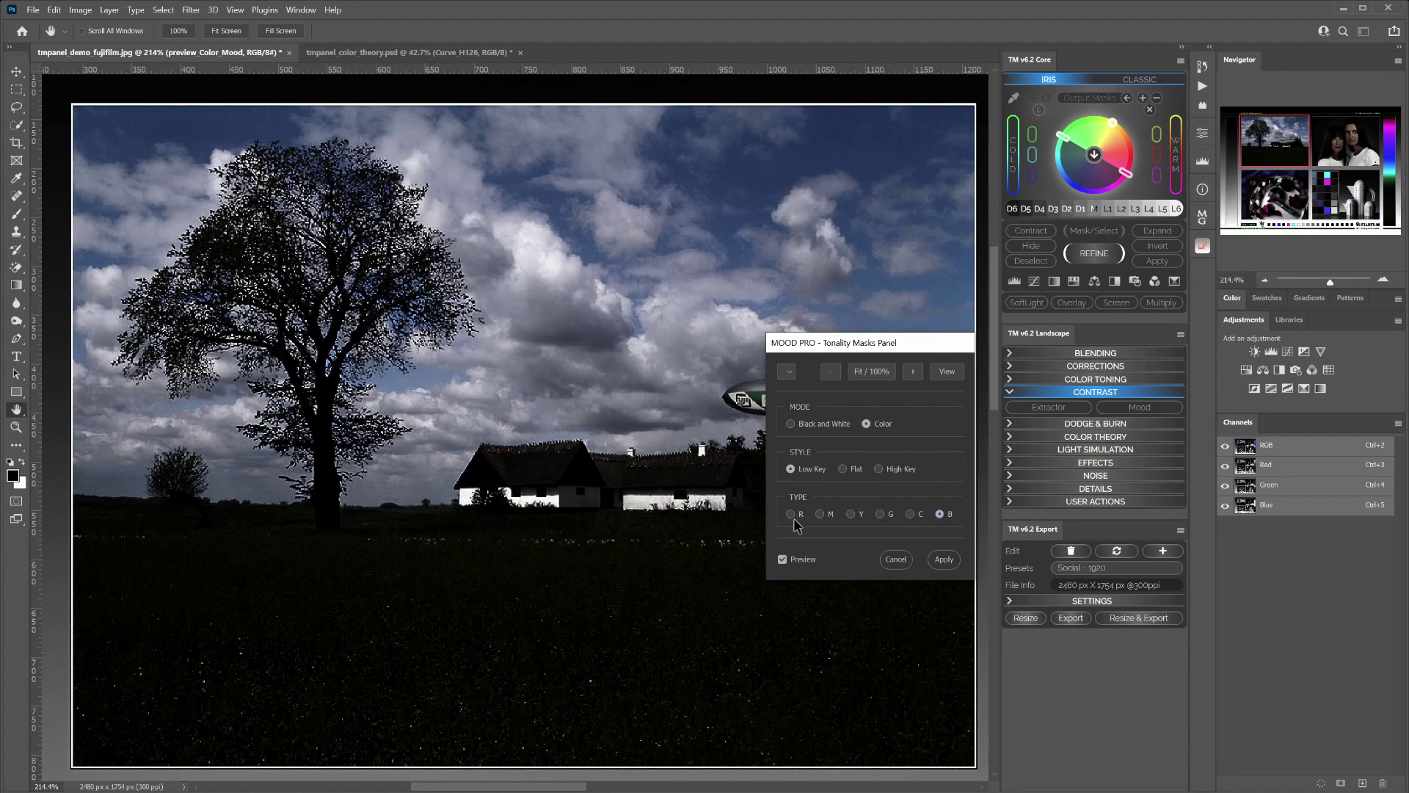
pyautogui.click(791, 514)
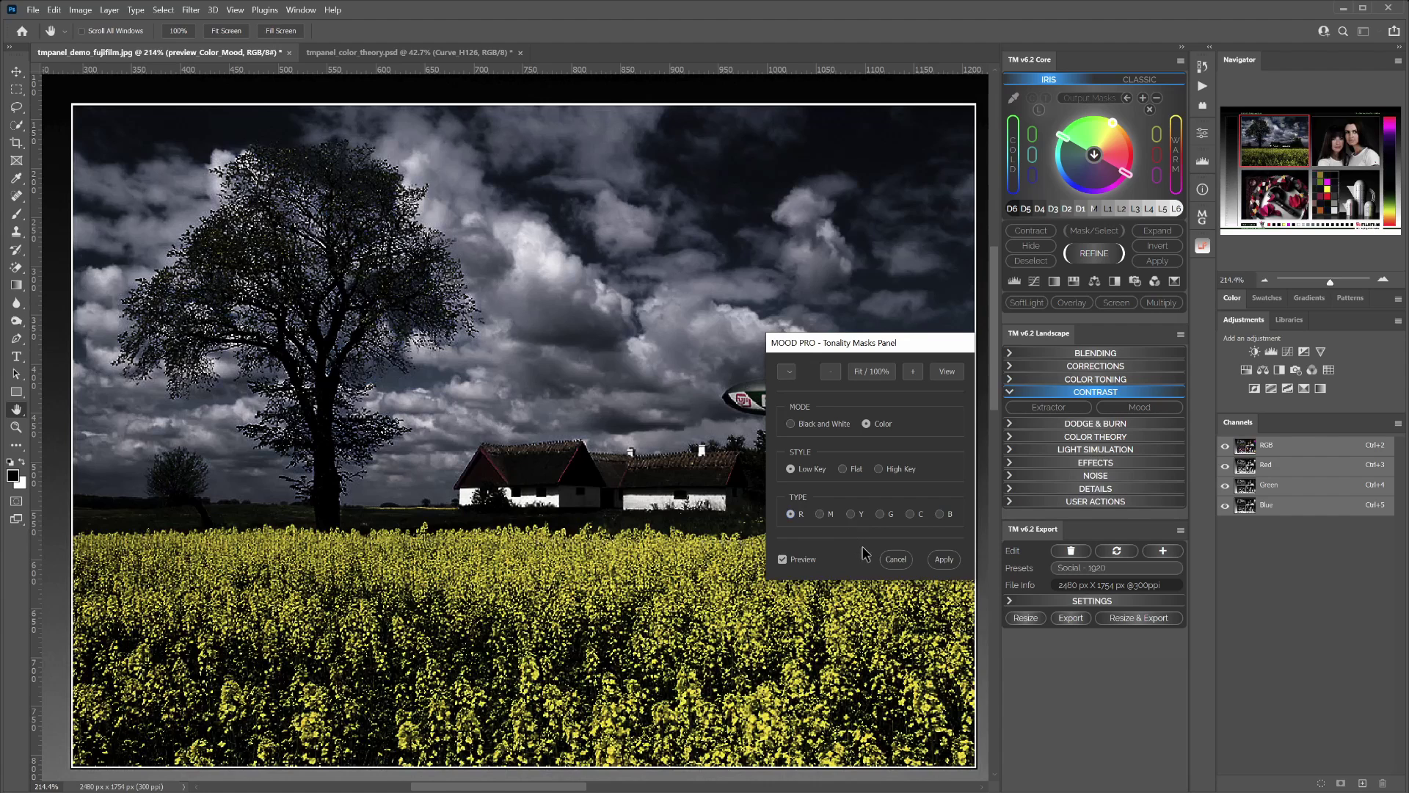
pyautogui.click(941, 566)
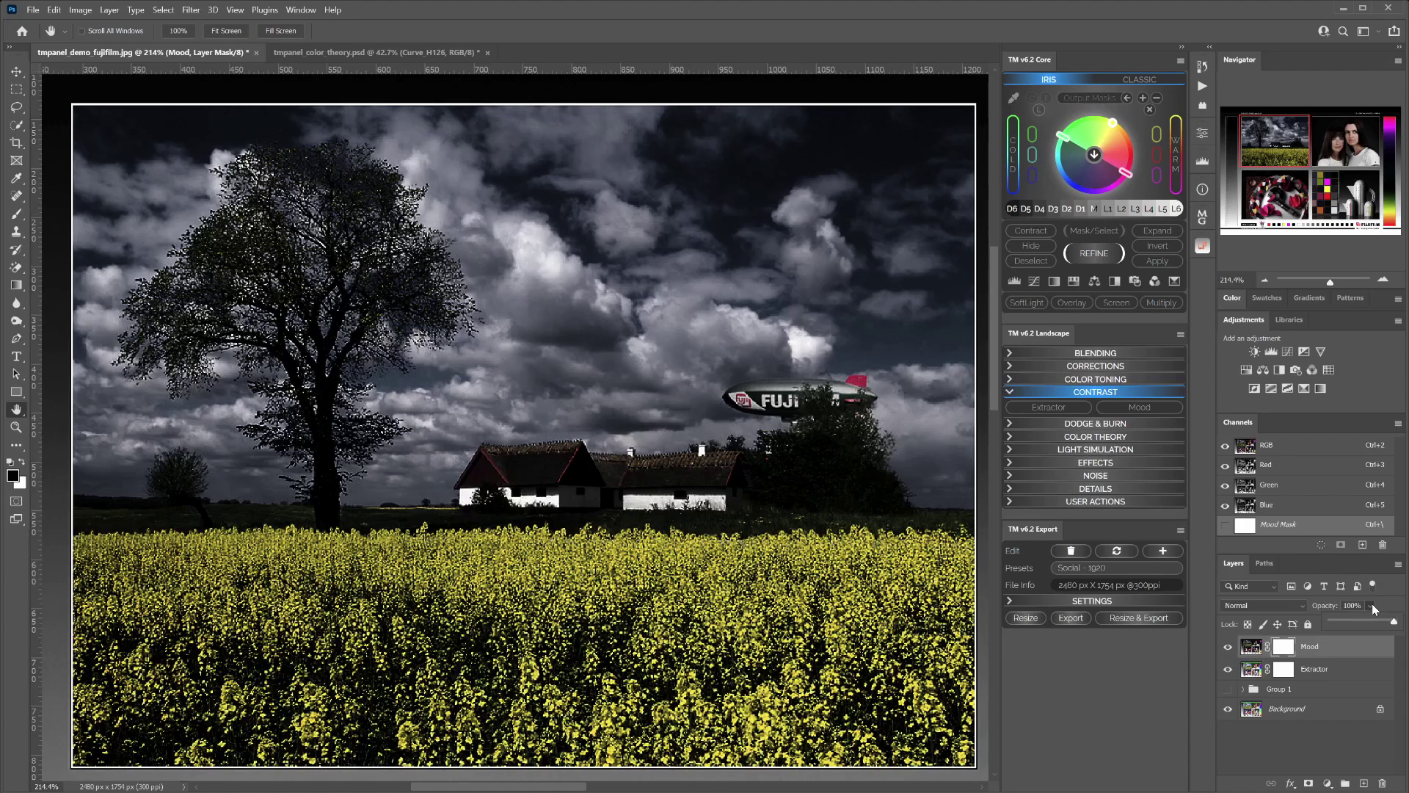
# Step: Lower the Mood layer's opacity to about 36%, and delete the Mood and Extractor layers
pyautogui.click(1357, 622)
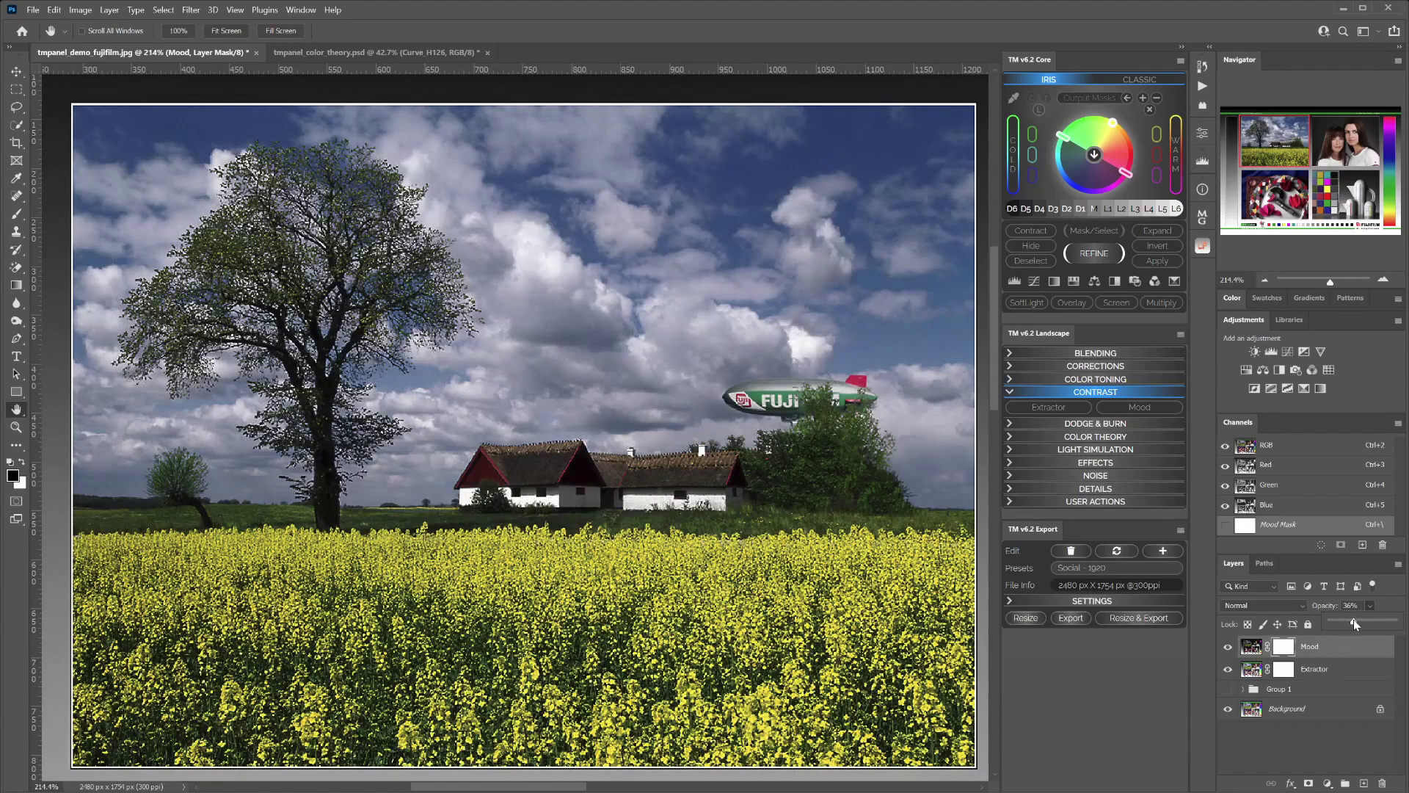
pyautogui.moveTo(1353, 622); pyautogui.dragTo(1355, 622)
pyautogui.click(1387, 603)
pyautogui.click(1382, 783)
pyautogui.click(1382, 783)
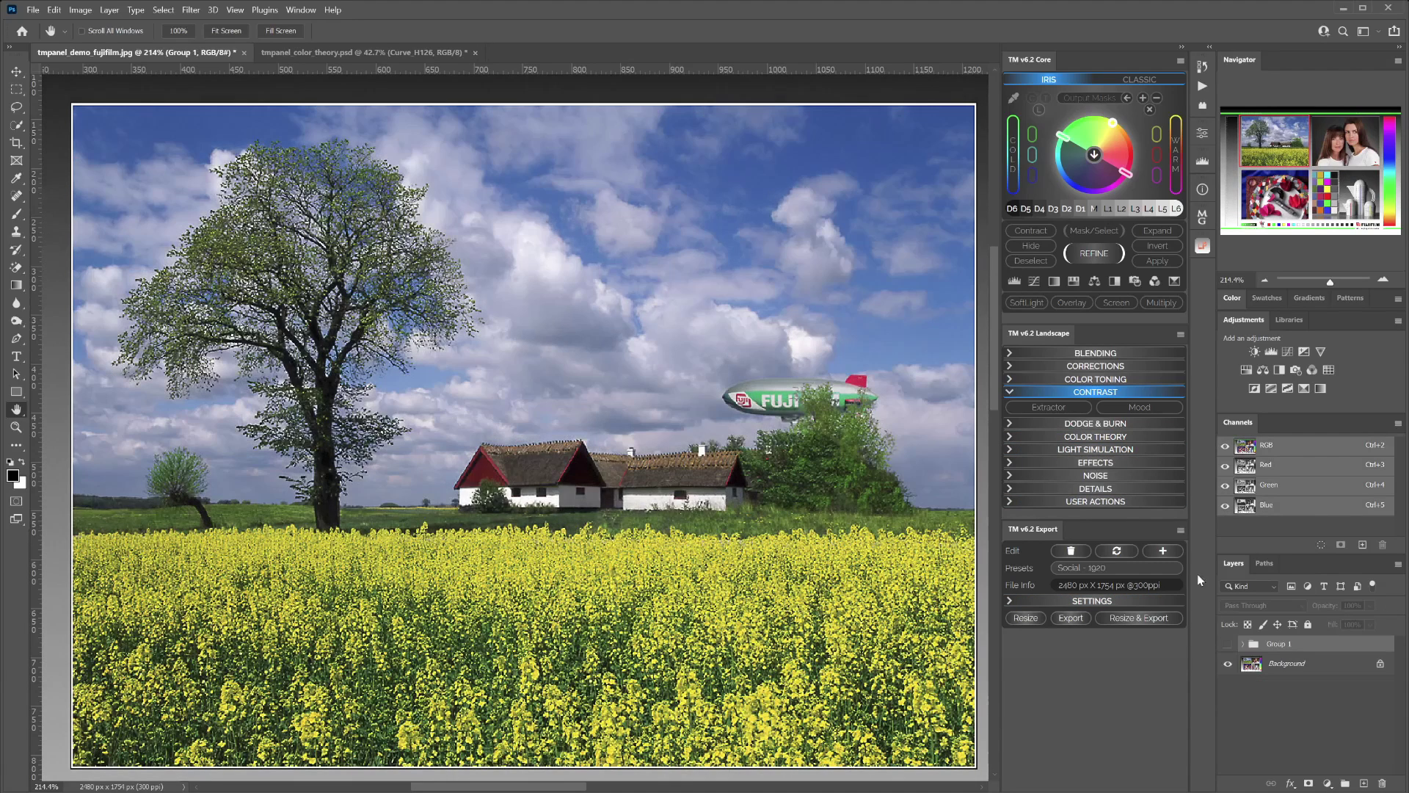
# Step: Expand the Dodge & Burn section and add Soft Light, Overlay, Multiply and Screen dodge-and-burn layers
pyautogui.click(1088, 426)
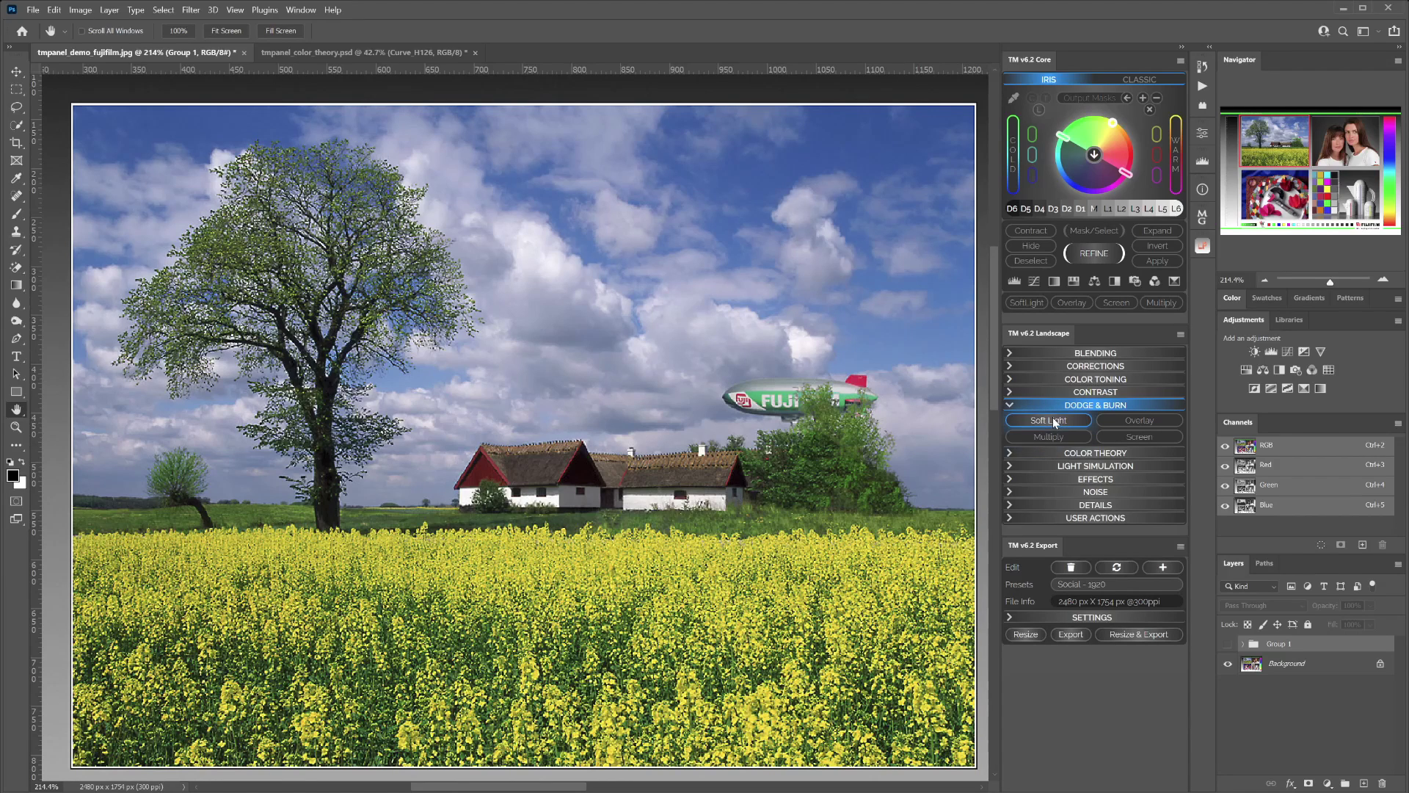
pyautogui.click(1052, 418)
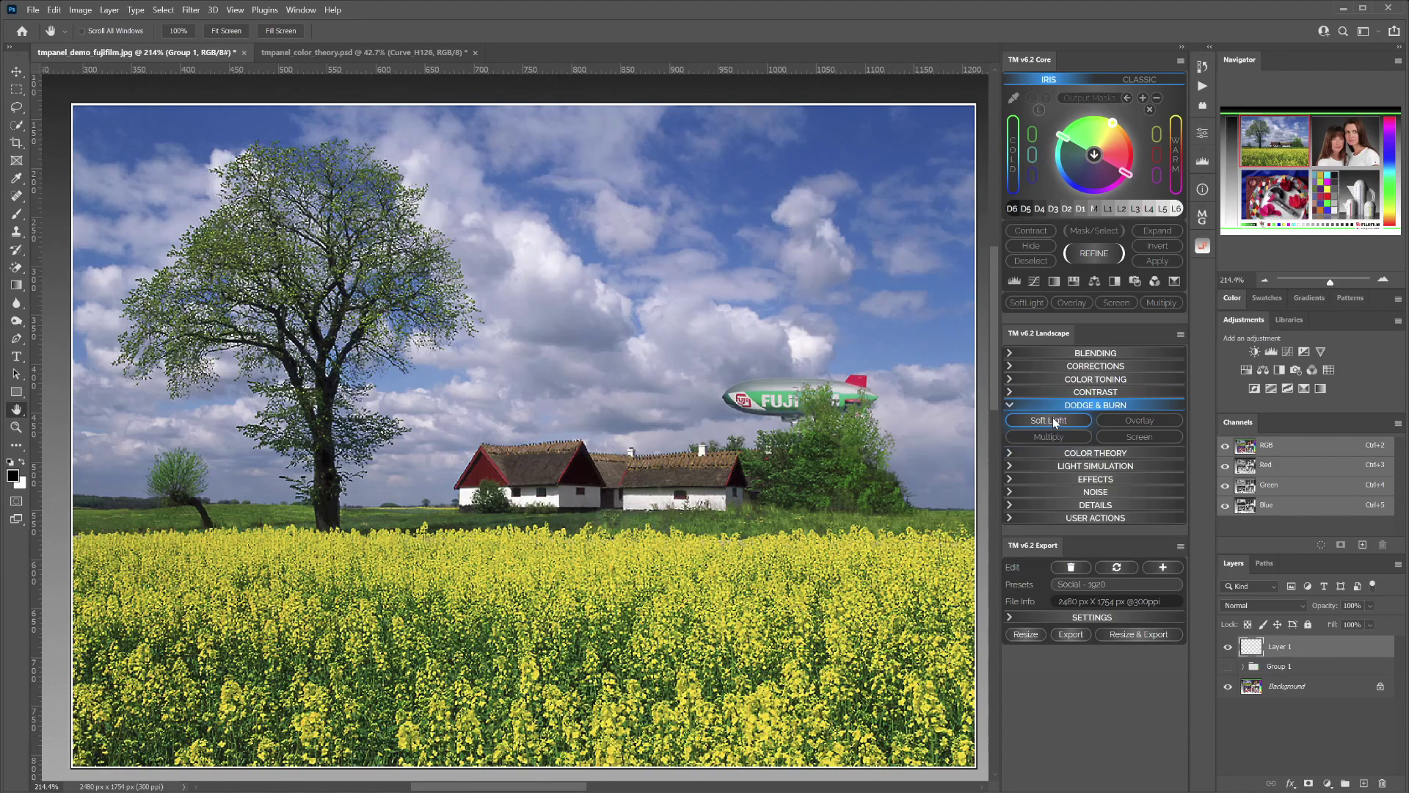
pyautogui.click(1114, 421)
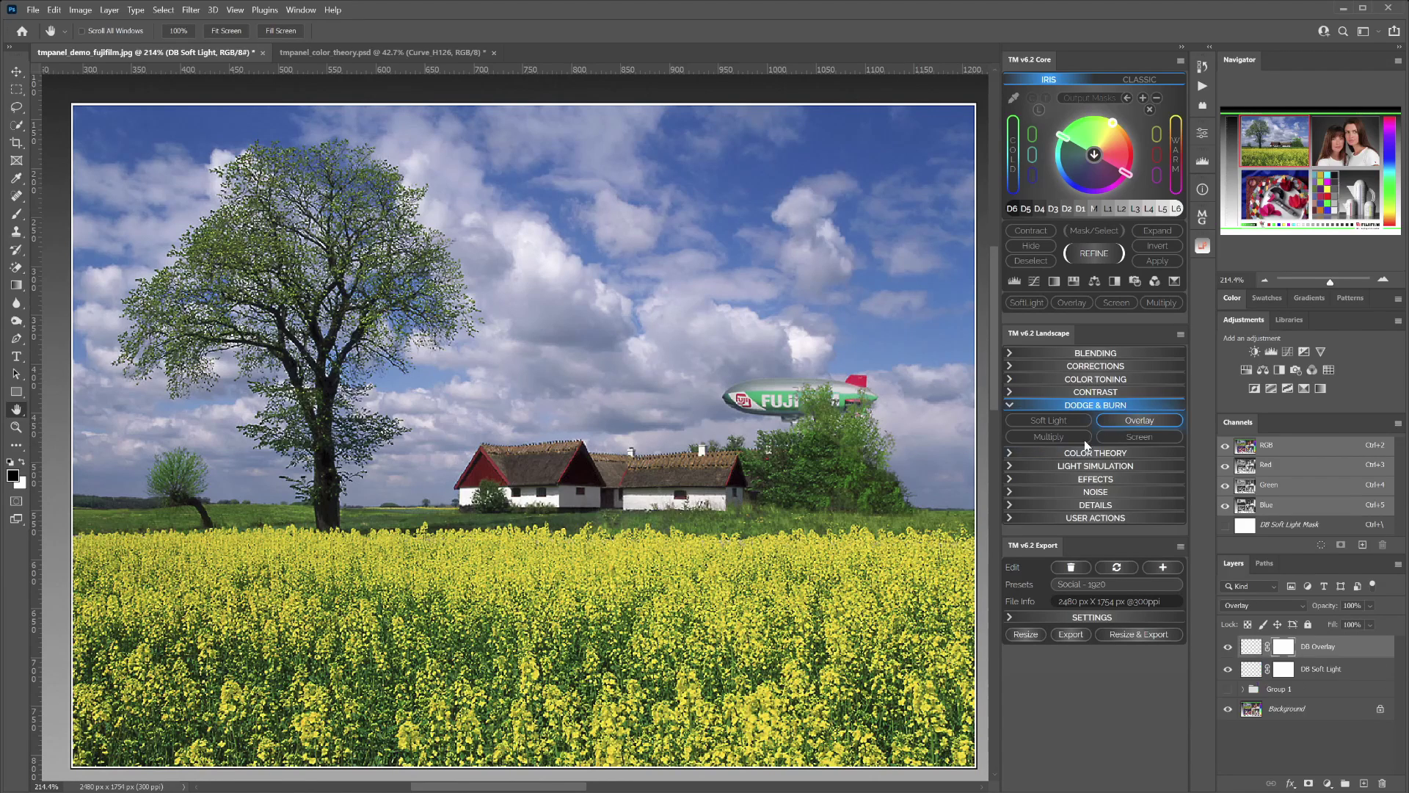
pyautogui.click(1044, 440)
pyautogui.click(1121, 440)
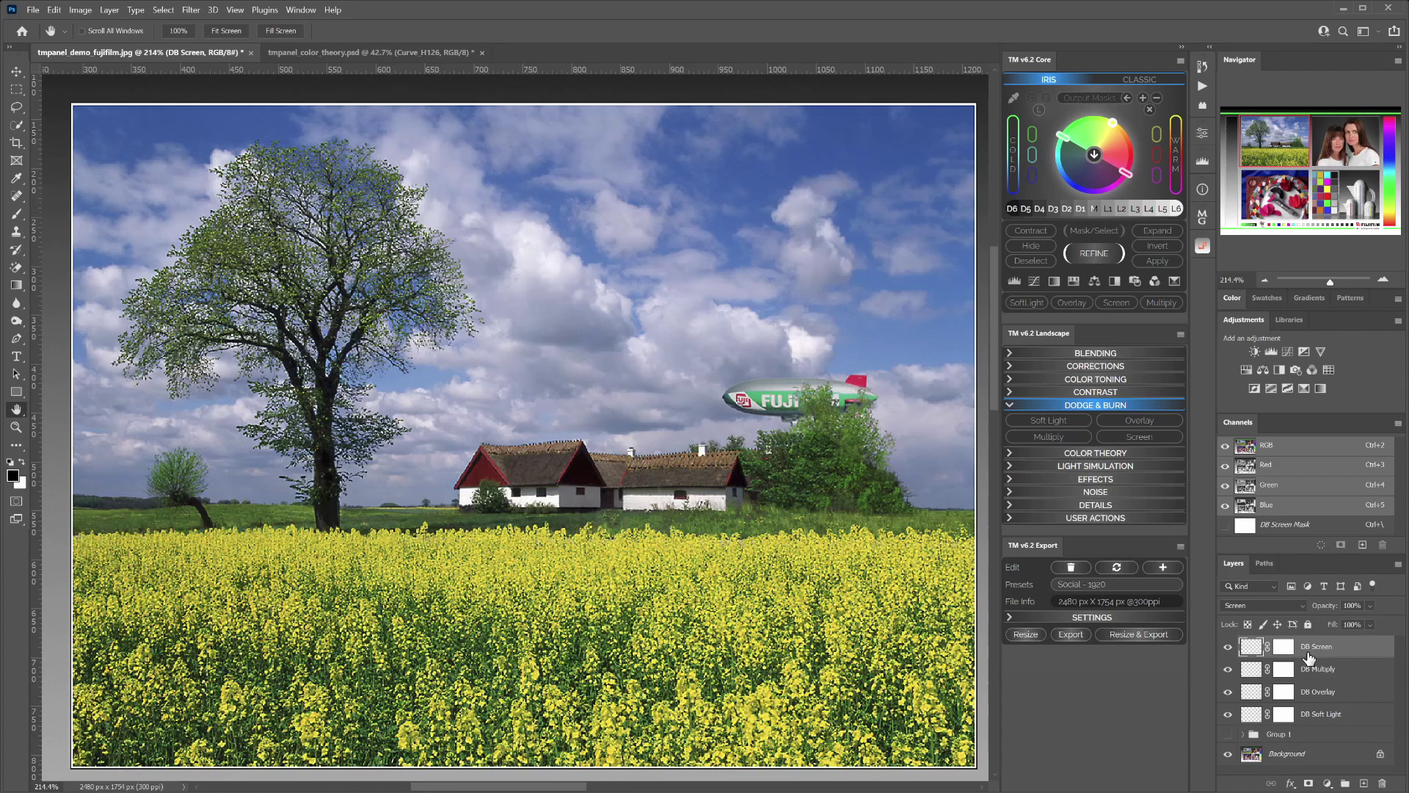
# Step: Go through the DB Multiply, DB Screen and DB Overlay layers, selecting each to check its blend mode
pyautogui.click(1257, 670)
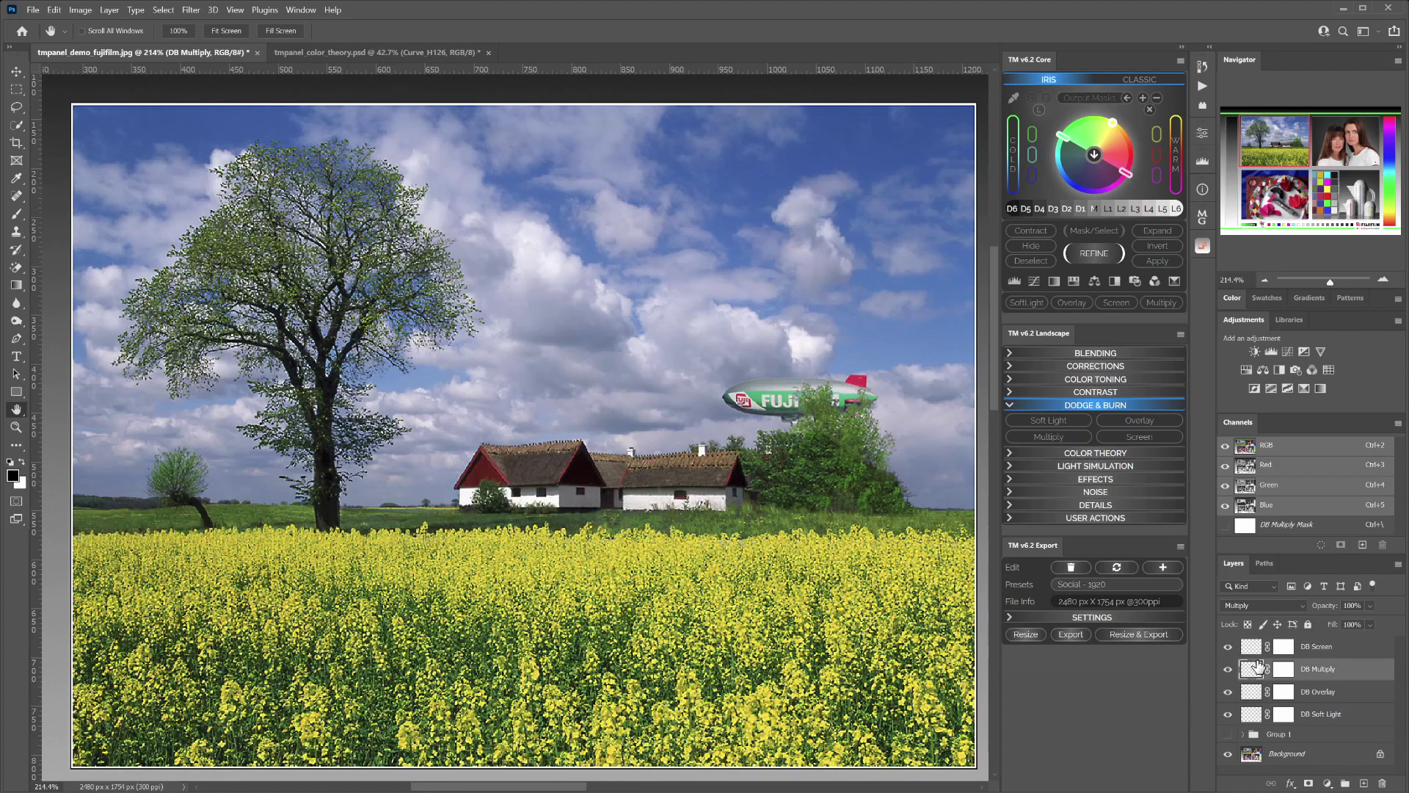
pyautogui.click(1254, 652)
pyautogui.click(1255, 691)
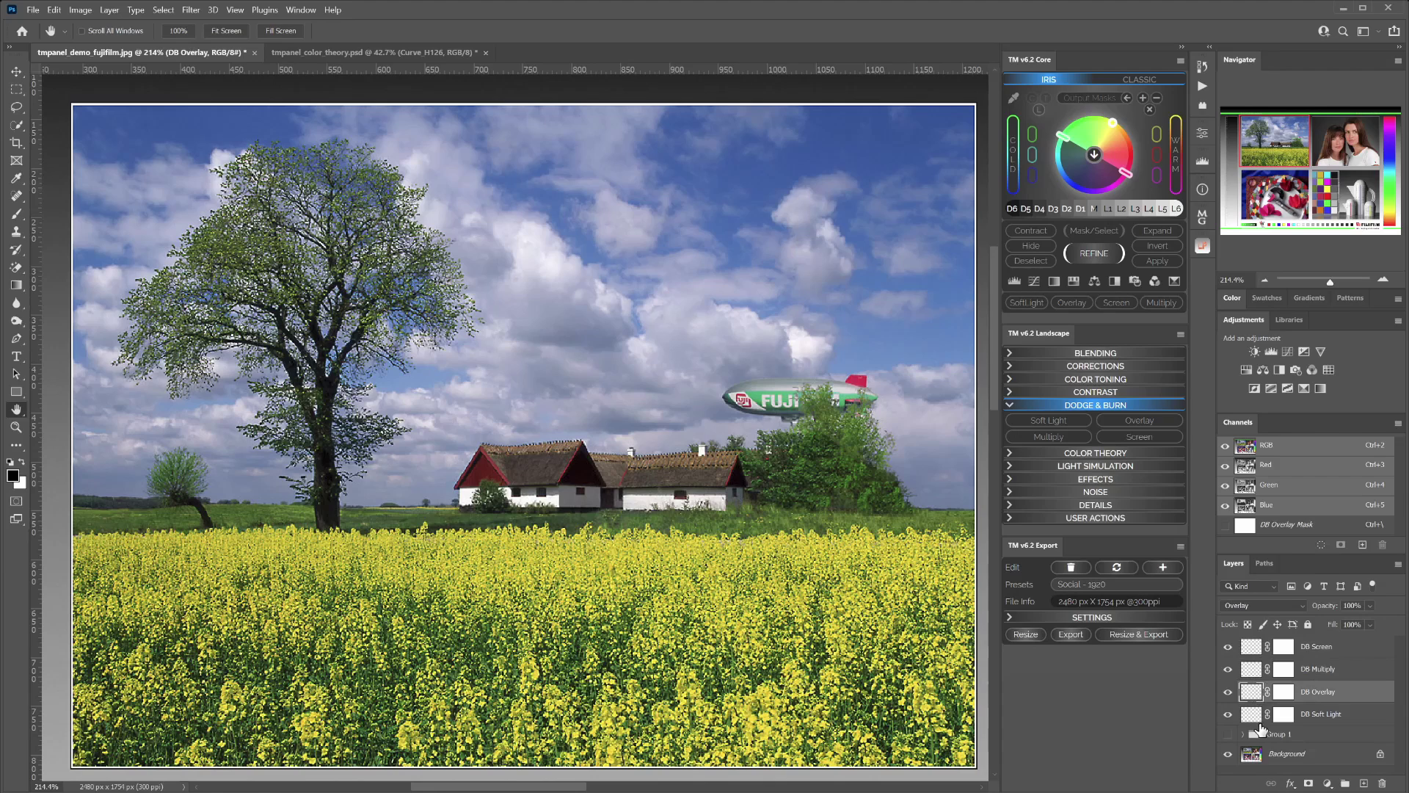
# Step: Select the DB Soft Light layer with the Brush tool active, and delete all four dodge-and-burn layers
pyautogui.click(1257, 721)
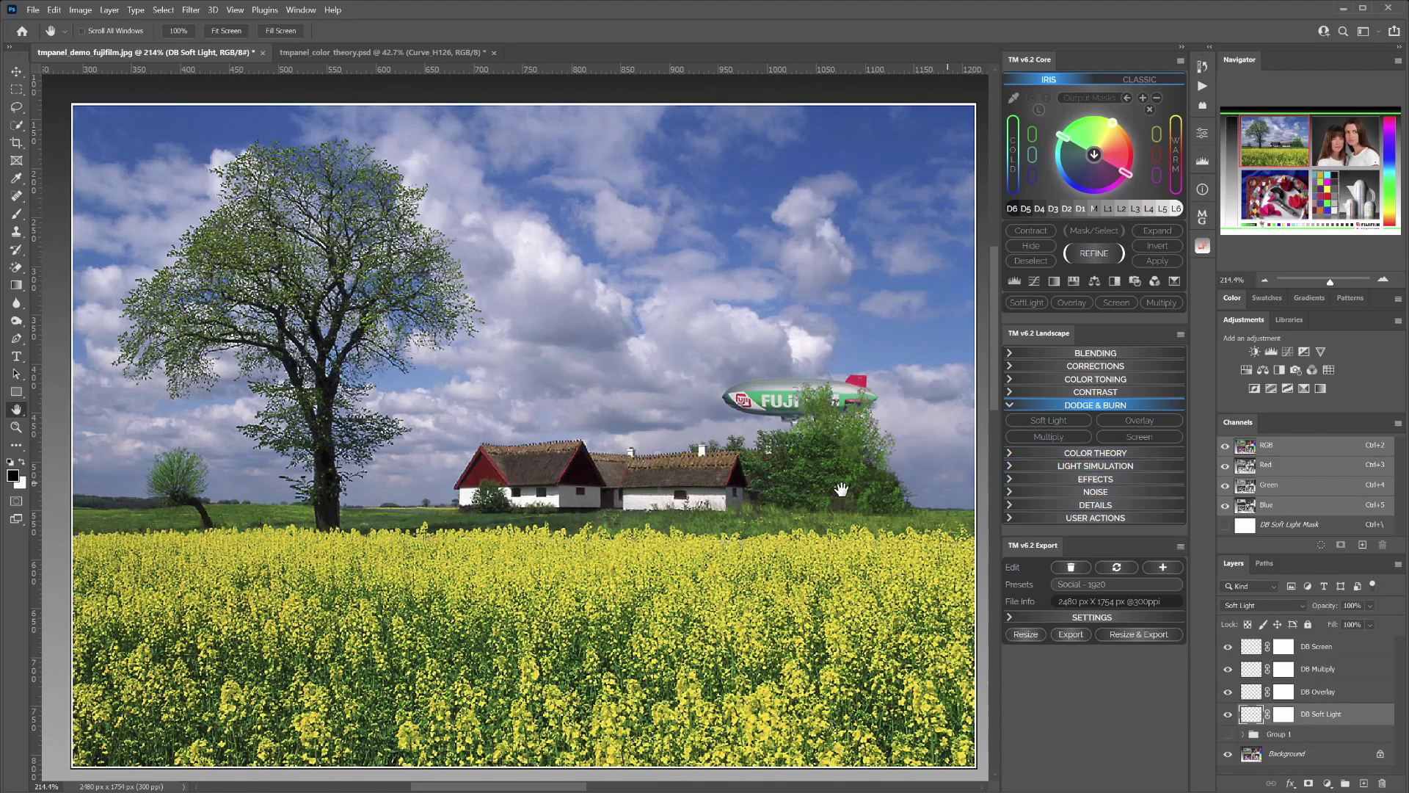
pyautogui.click(16, 214)
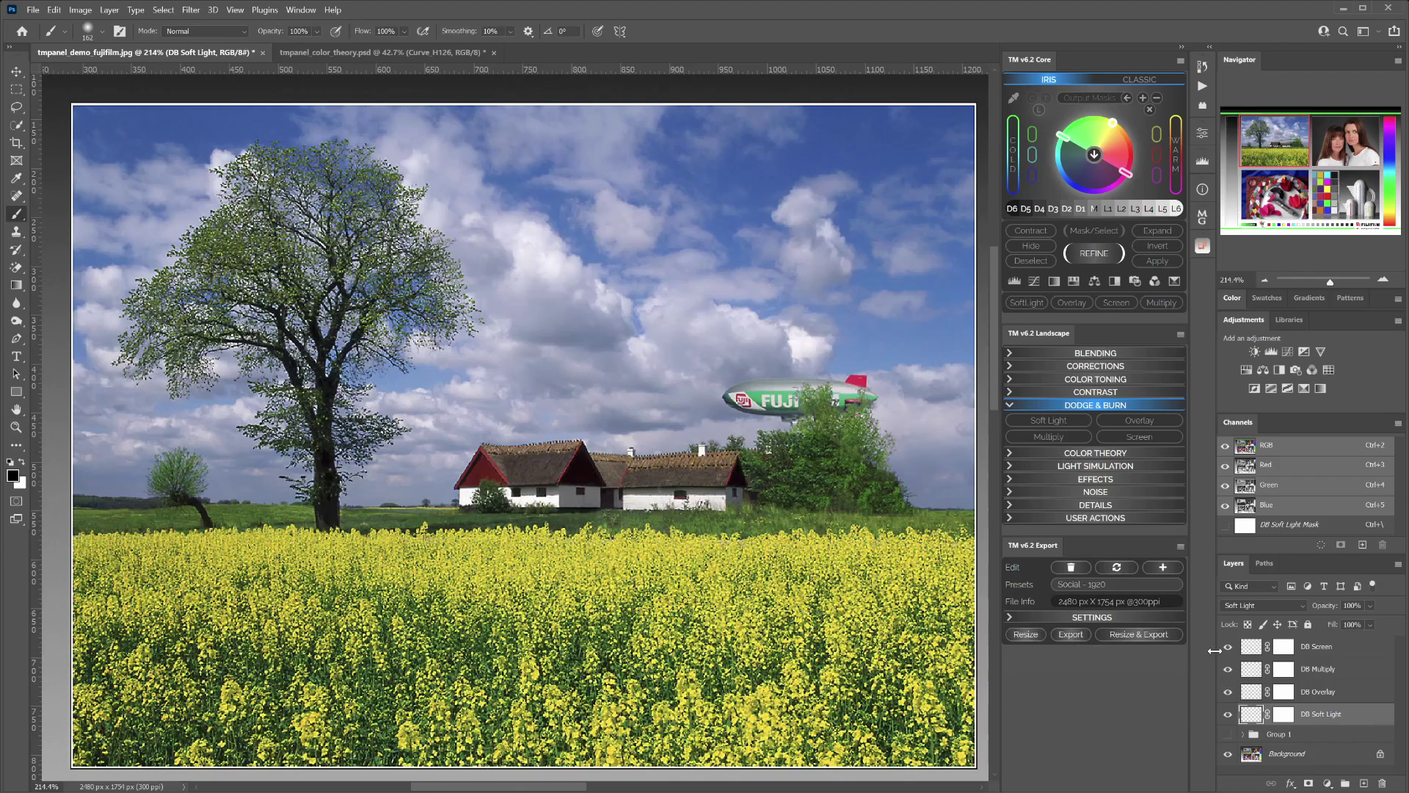
pyautogui.click(1255, 645)
pyautogui.press('Delete')
pyautogui.press('Delete')
pyautogui.press('Delete')
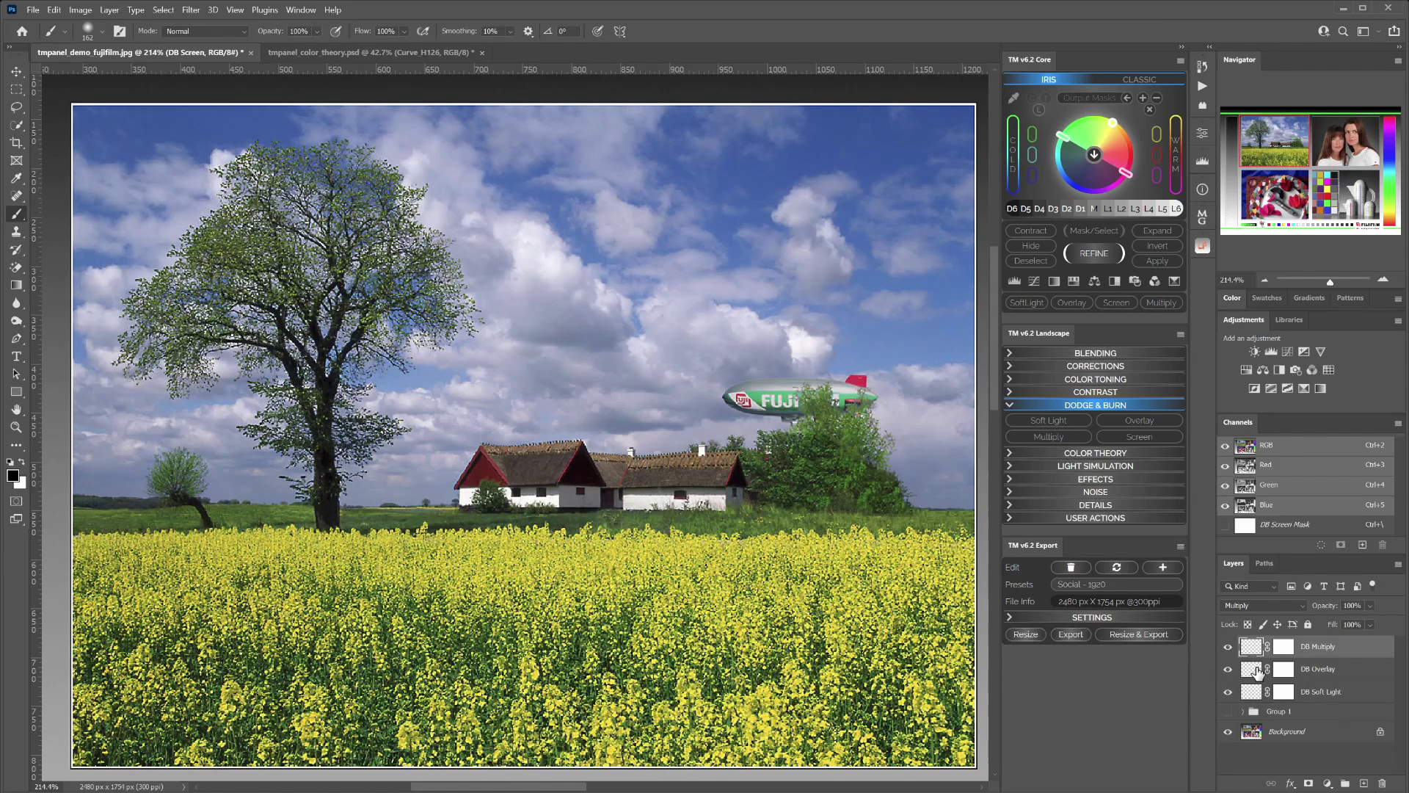
pyautogui.press('Delete')
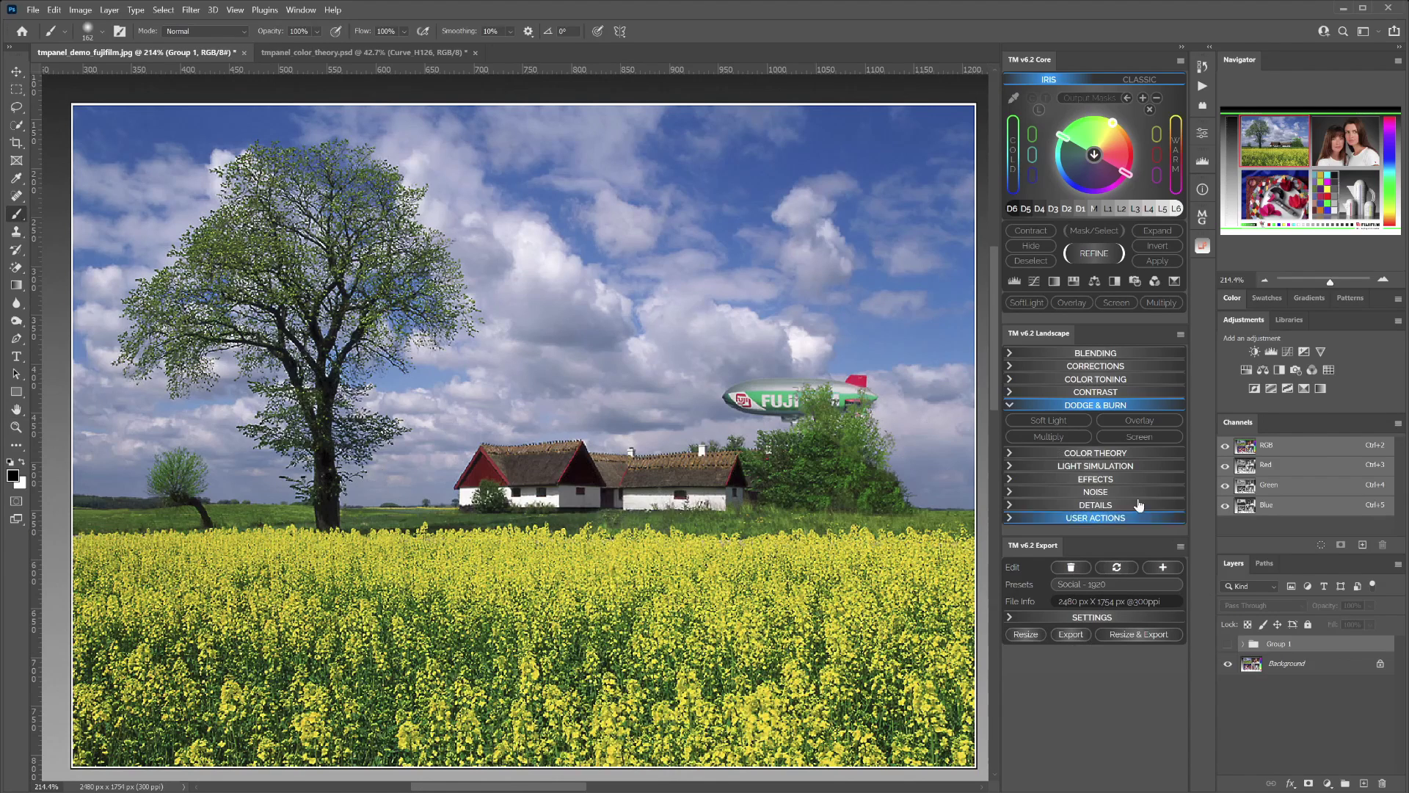
# Step: Expand the Color Theory section and rotate the Analog palette to green on the color wheel
pyautogui.click(1085, 454)
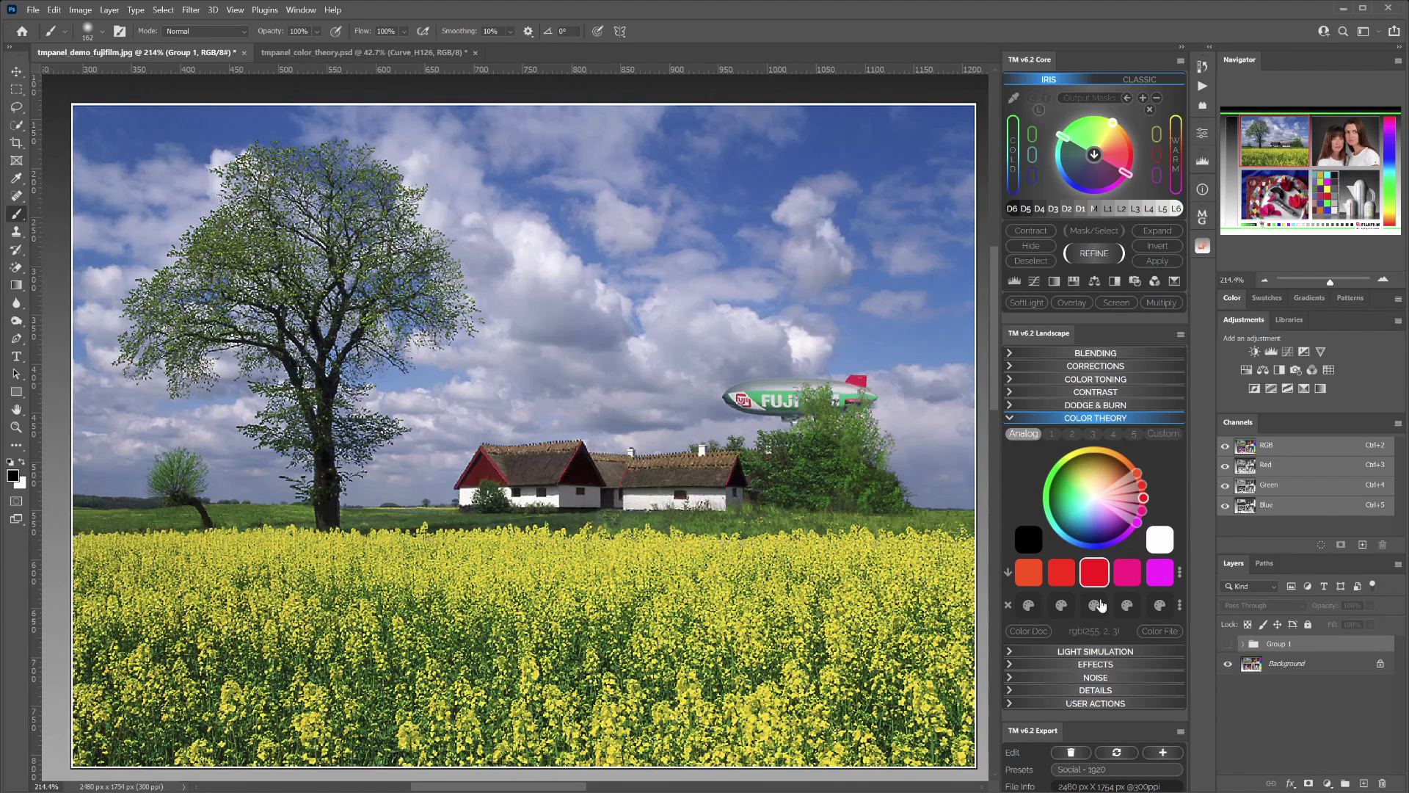
pyautogui.moveTo(1122, 570)
pyautogui.moveTo(1143, 505); pyautogui.dragTo(1048, 481)
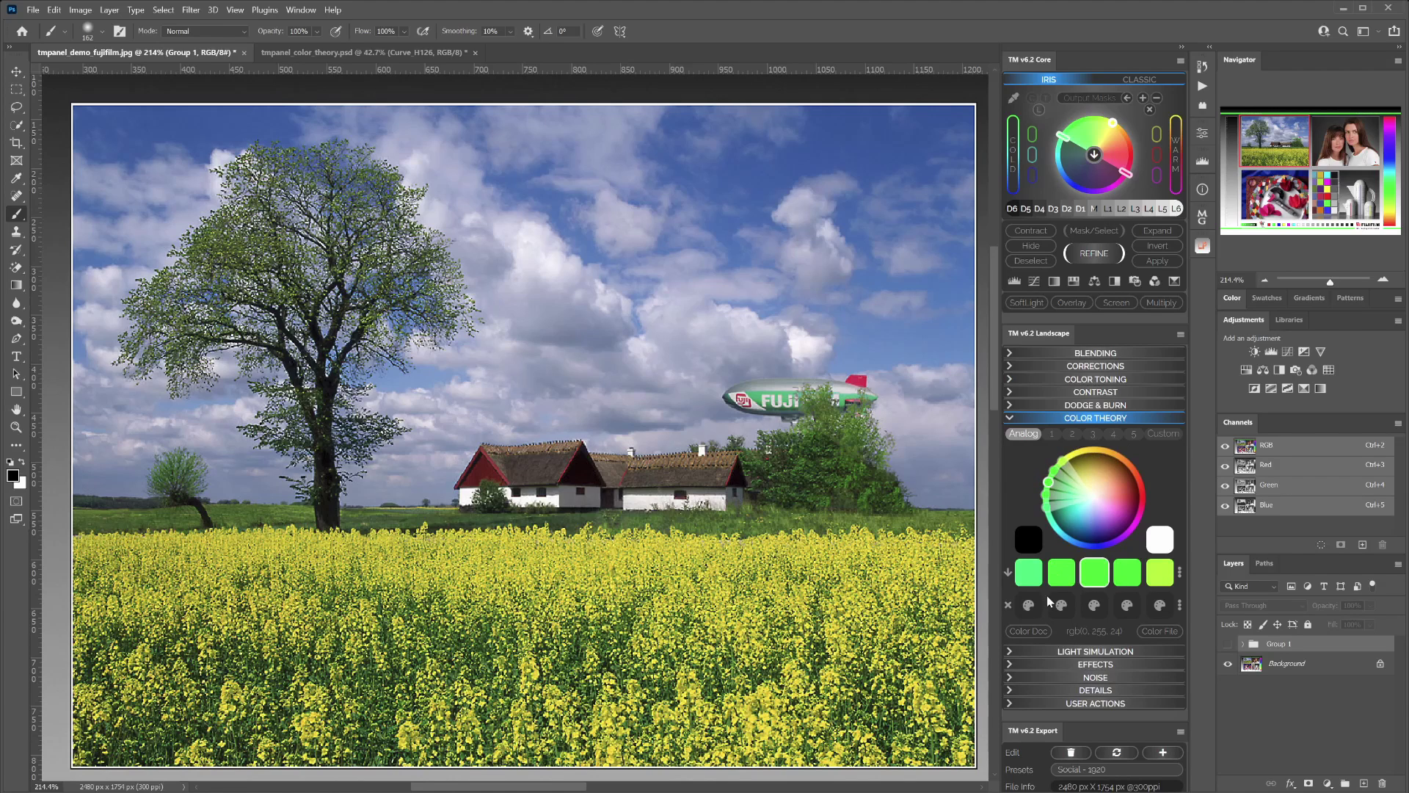
# Step: Compare the Analog palette with color schemes 1, 2, 3 and 4 on the green base color
pyautogui.click(1056, 438)
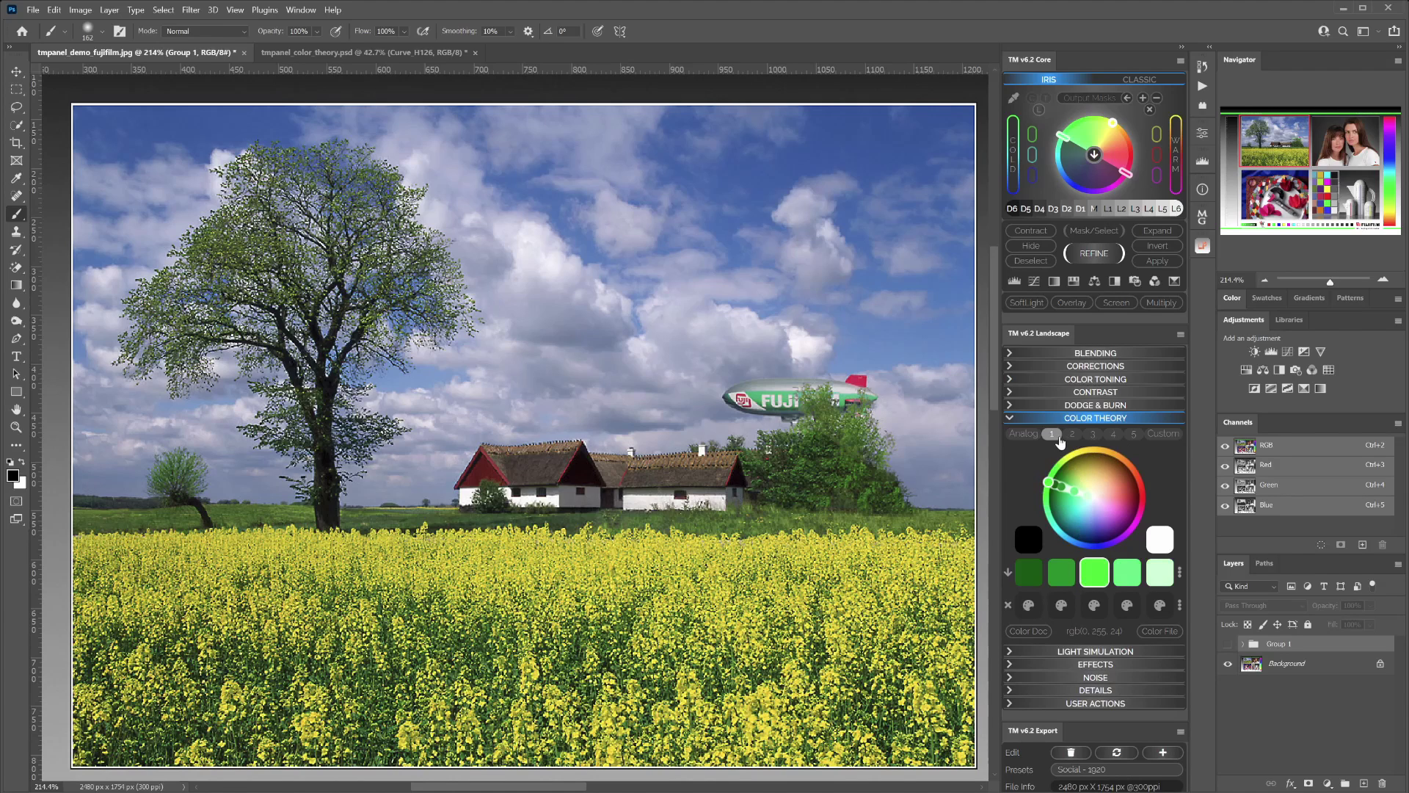
pyautogui.click(1072, 434)
pyautogui.click(1093, 435)
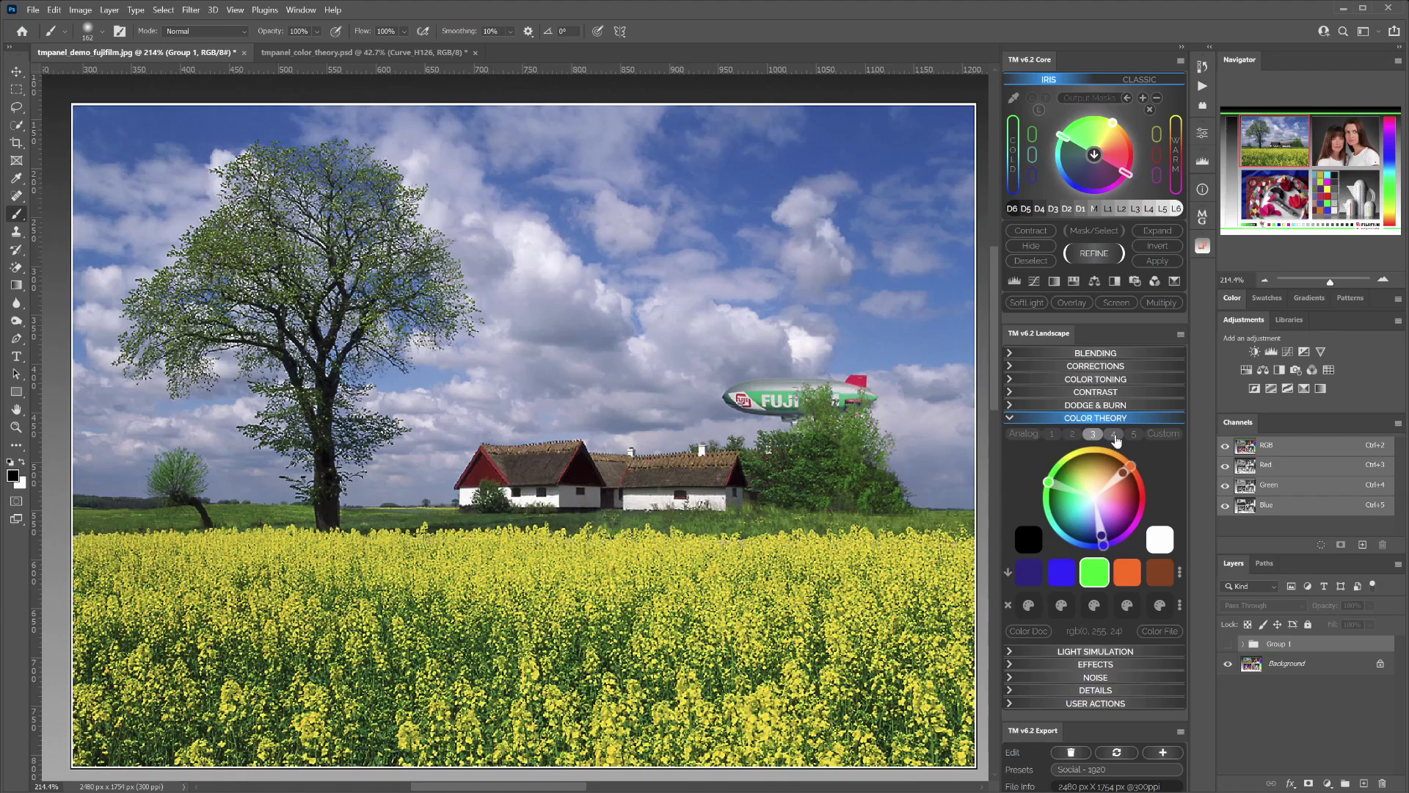
pyautogui.click(1113, 434)
pyautogui.click(1024, 433)
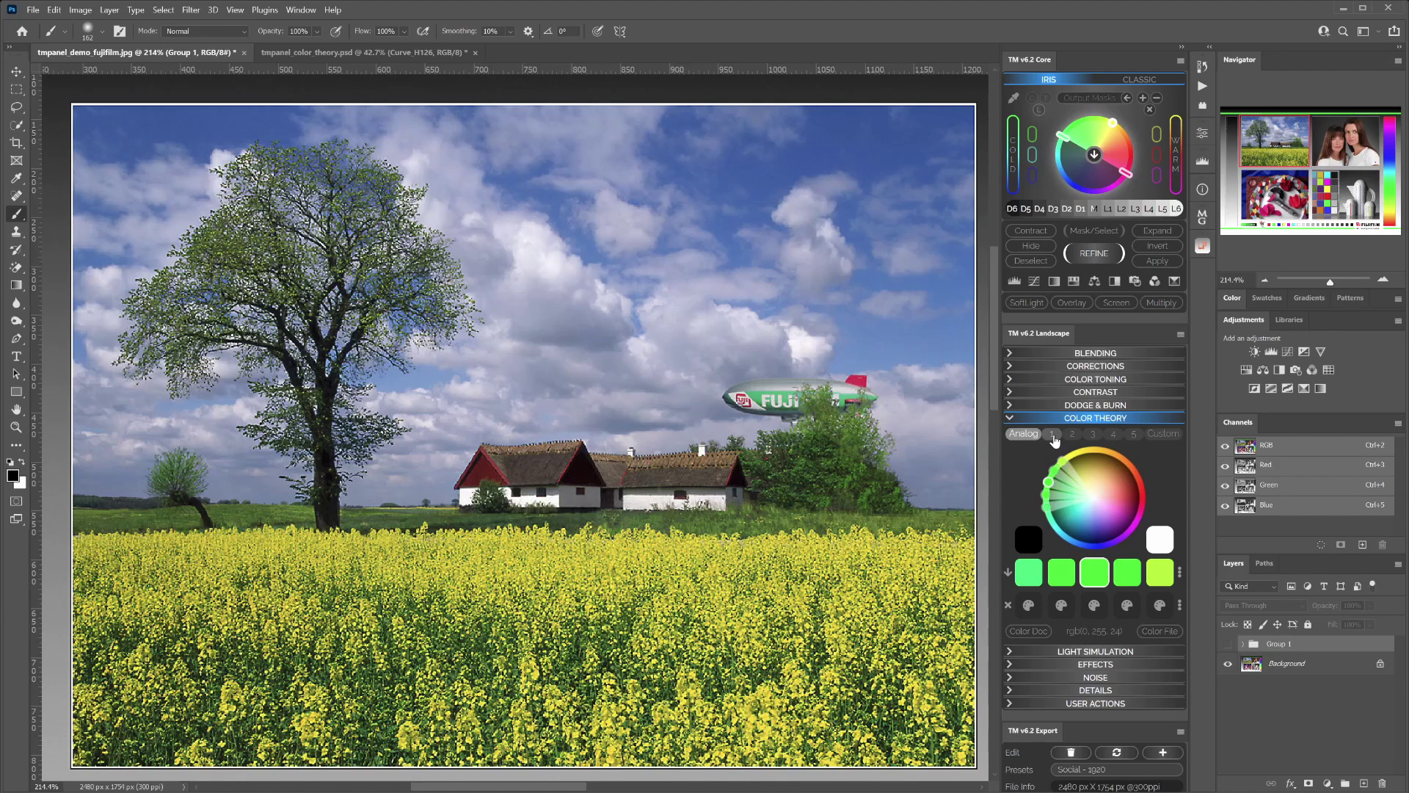
pyautogui.click(1053, 435)
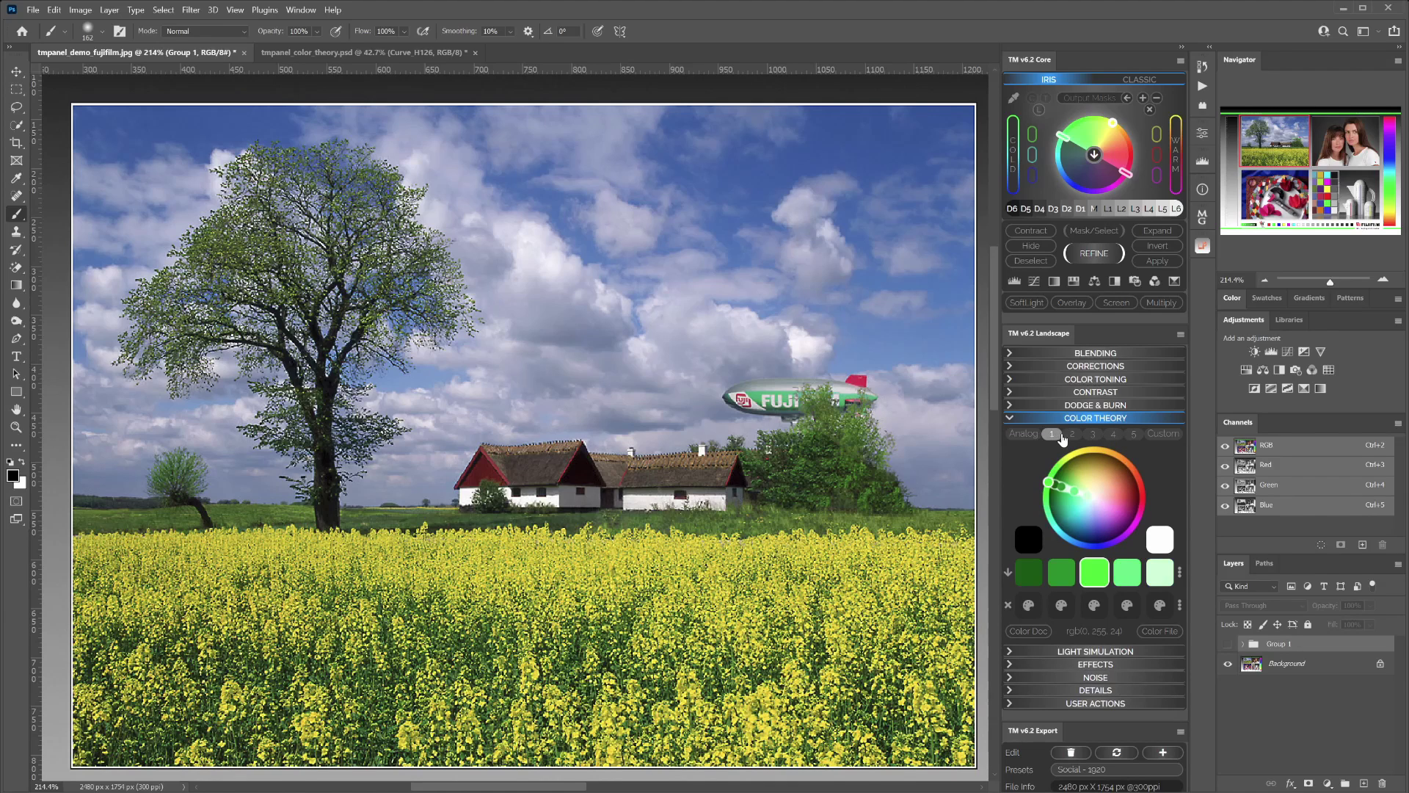
pyautogui.click(1072, 435)
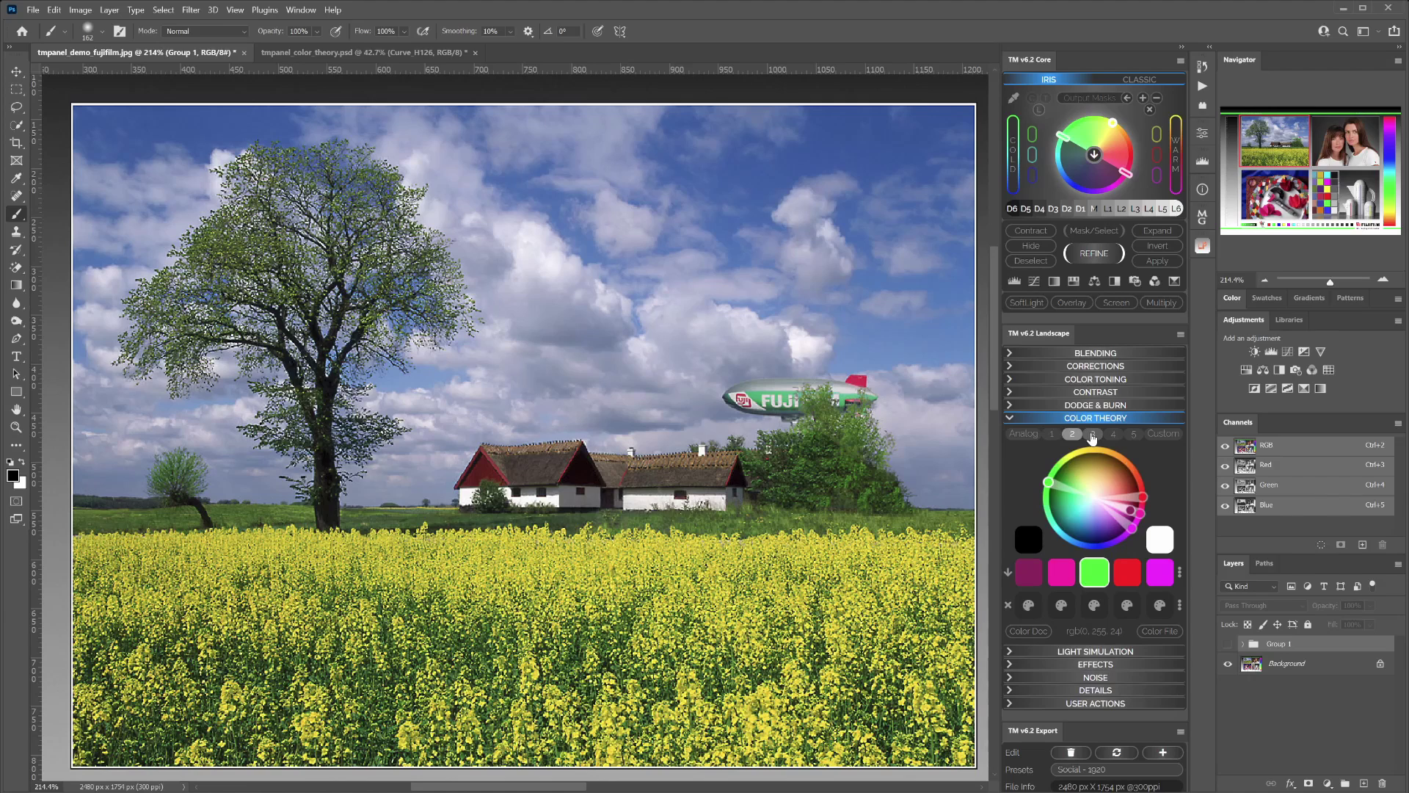
pyautogui.click(1092, 434)
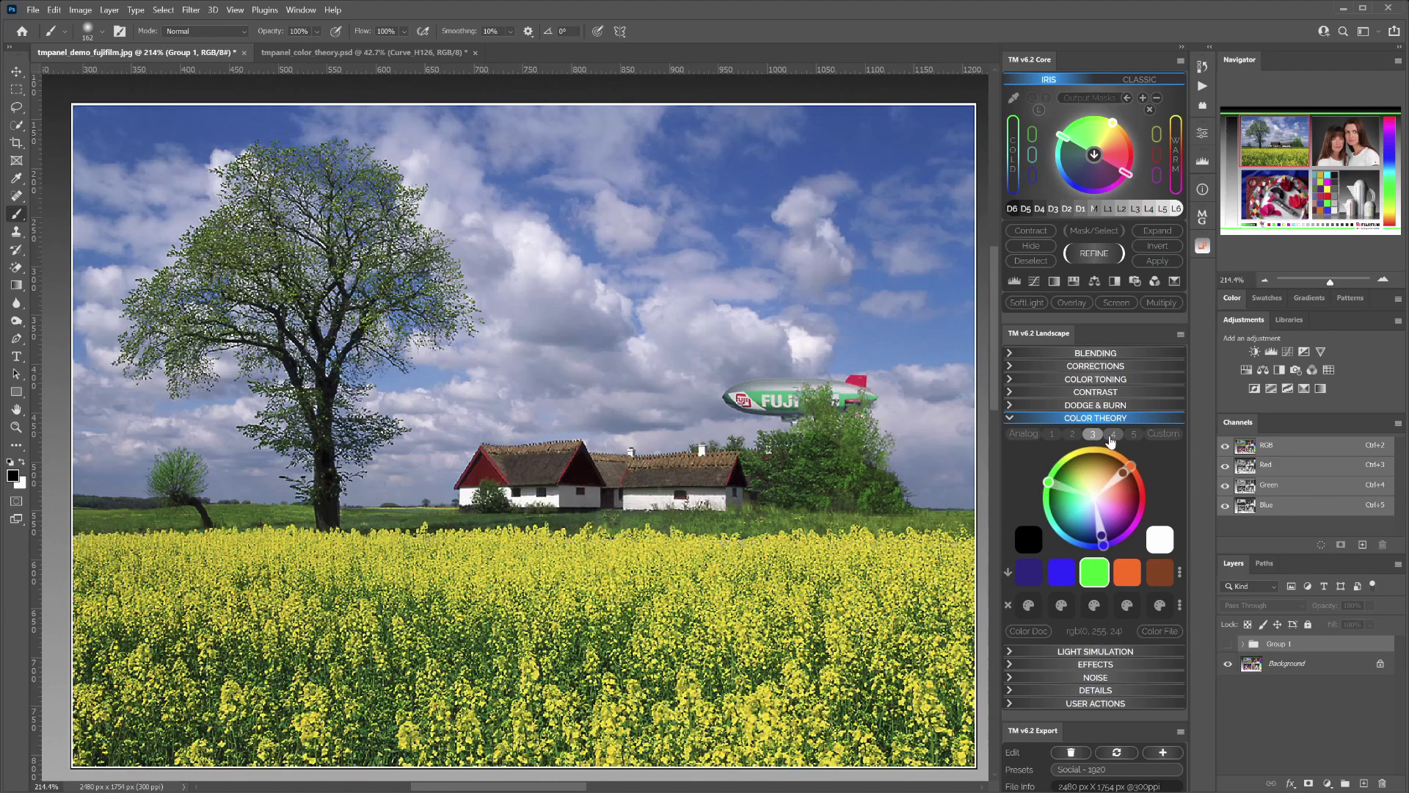
pyautogui.click(1120, 435)
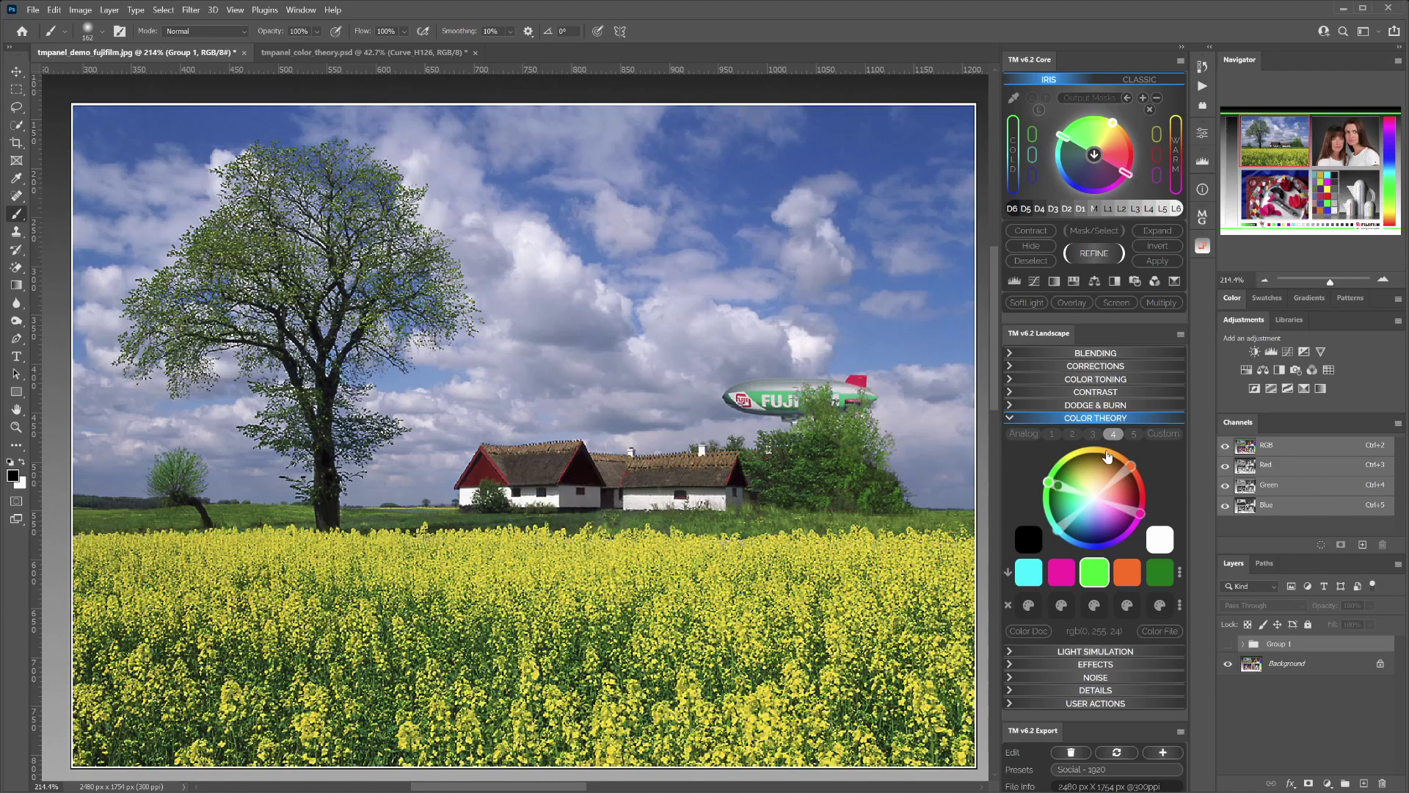
# Step: Choose color scheme 5 and pick its green and red swatches in turn as the foreground color
pyautogui.click(1134, 435)
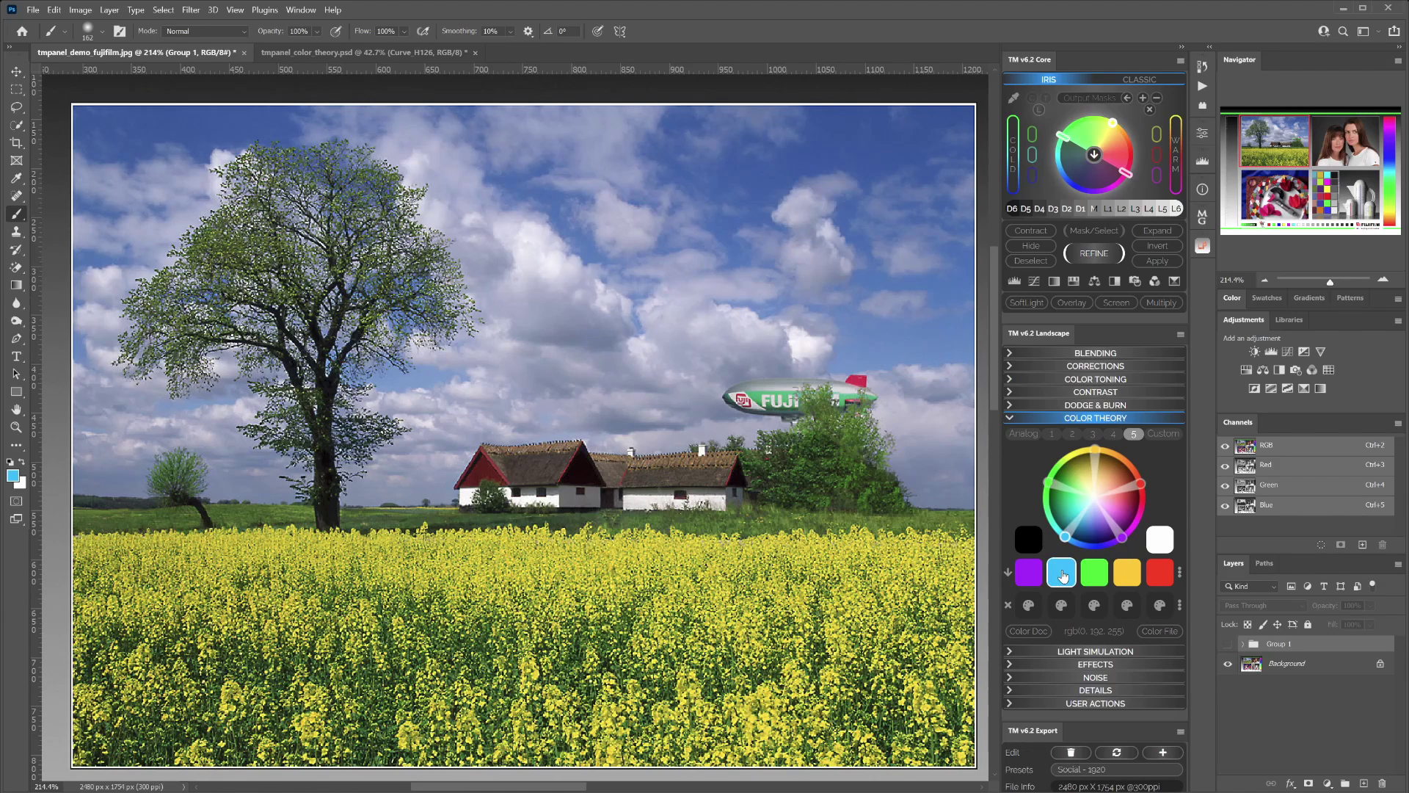
pyautogui.click(1095, 576)
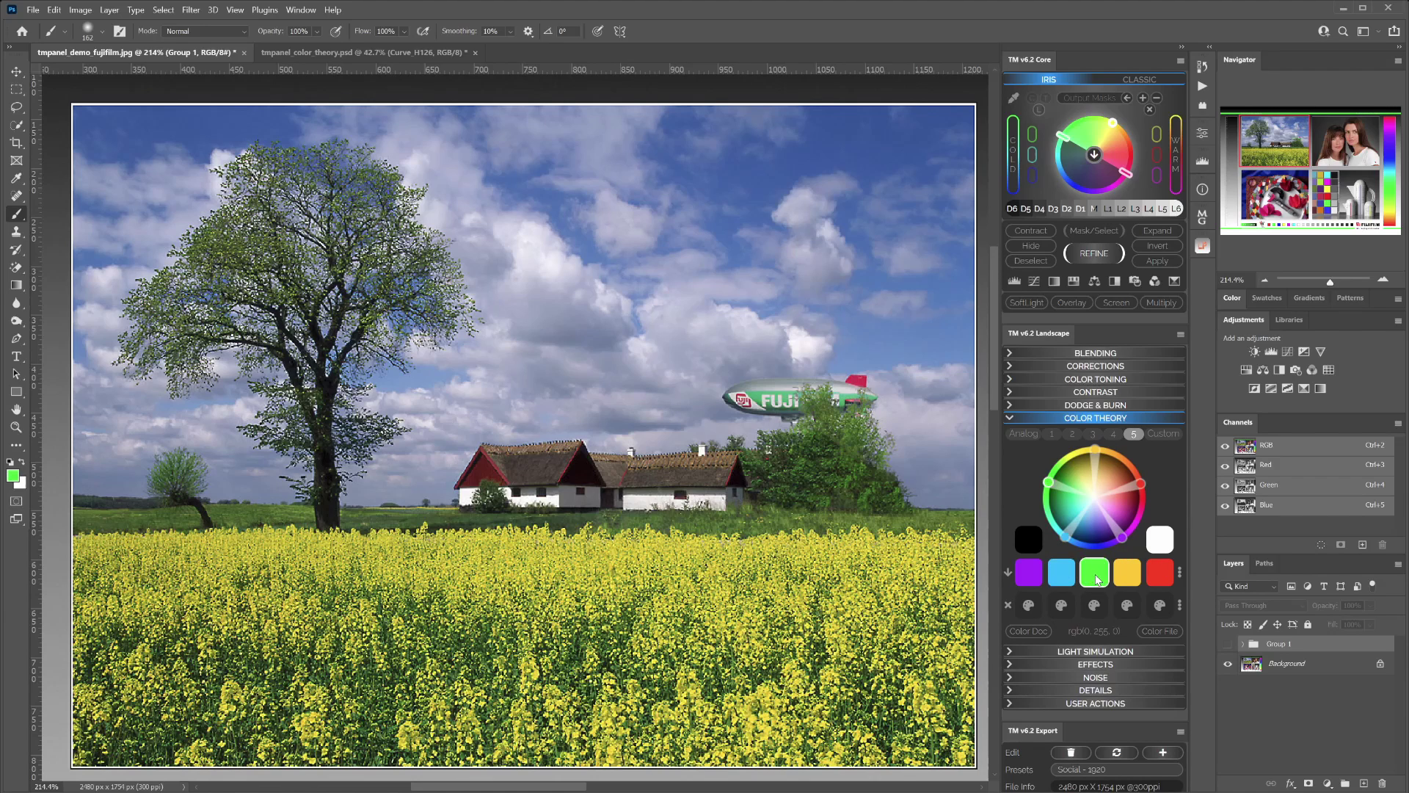
pyautogui.click(1159, 573)
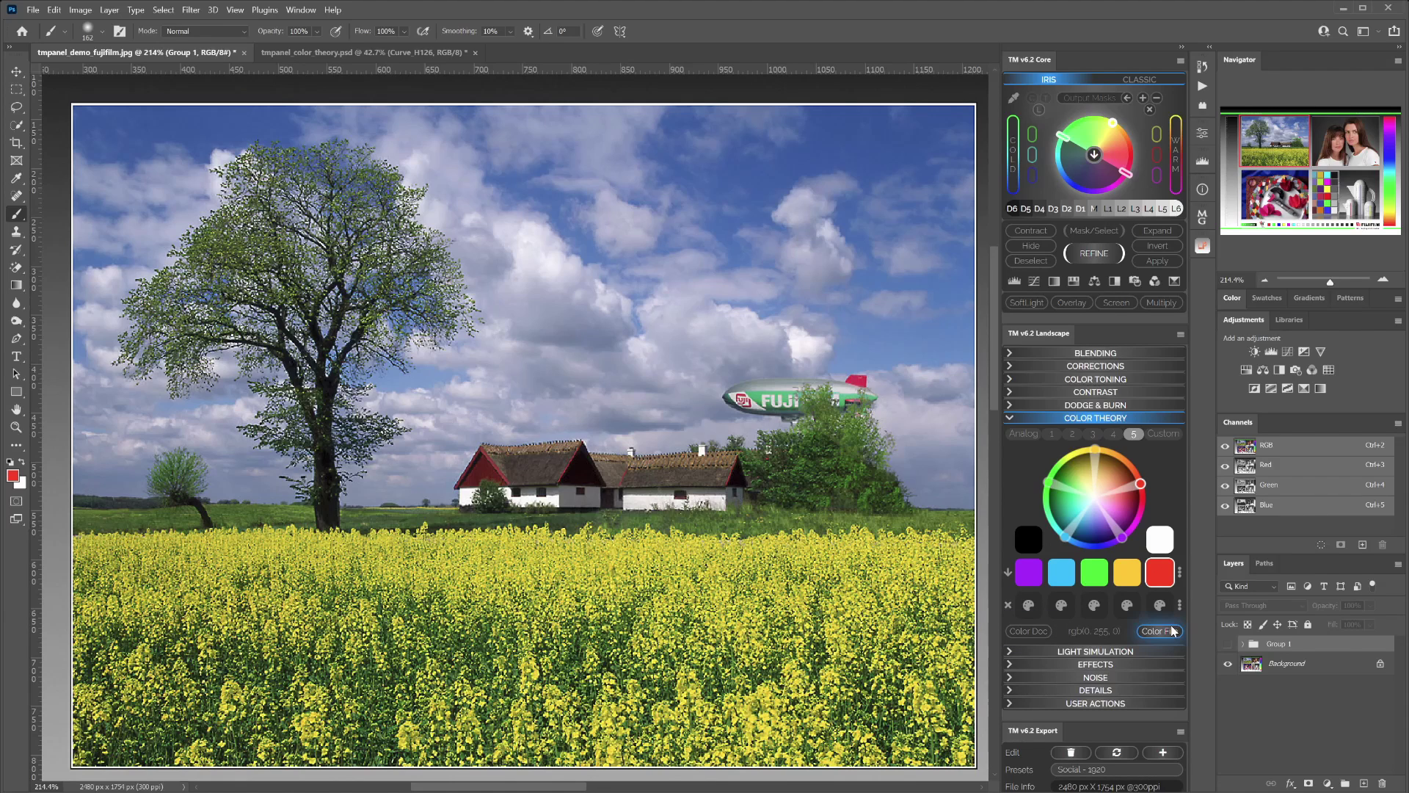
# Step: Extract a five-color palette from the open document and apply it to the photo as color grading
pyautogui.click(1028, 631)
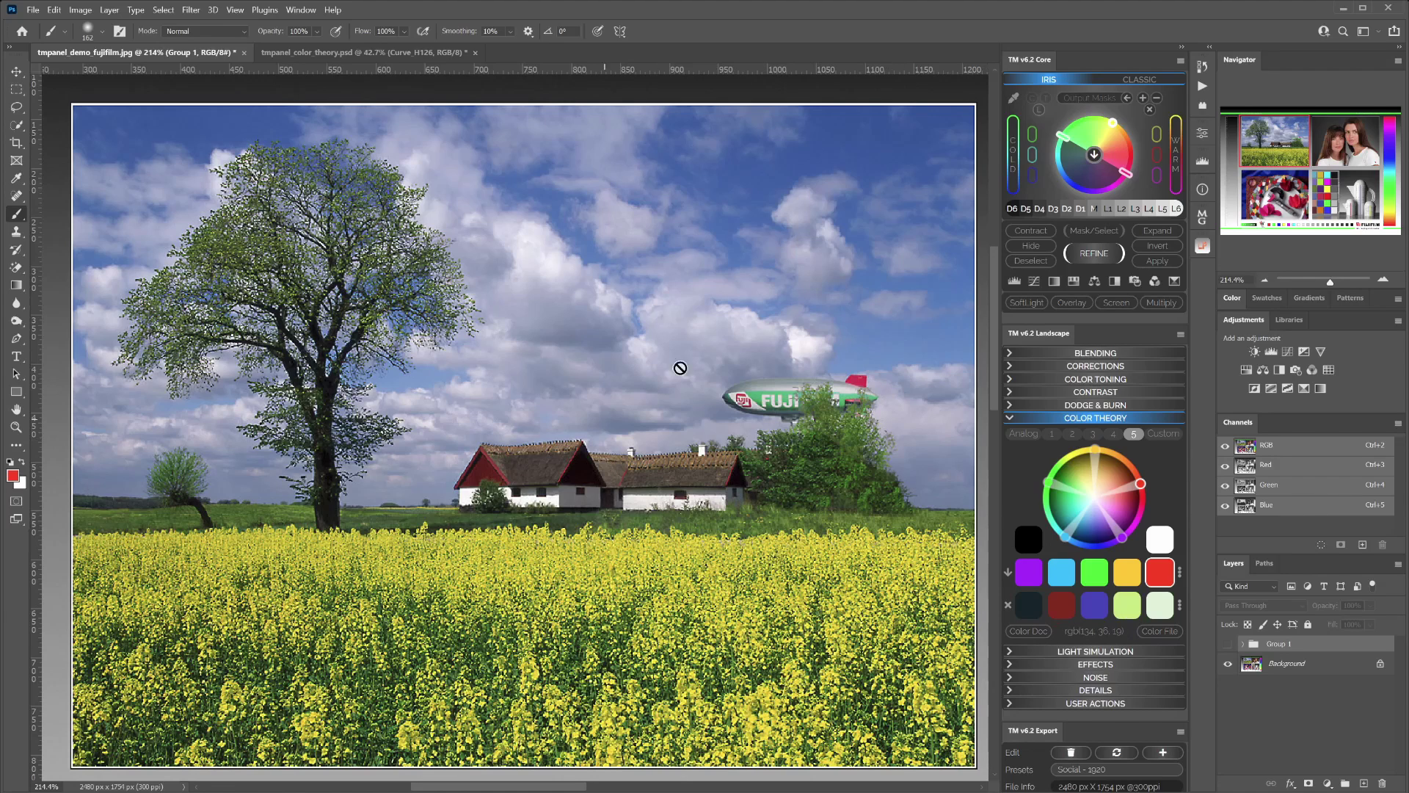
pyautogui.click(1180, 605)
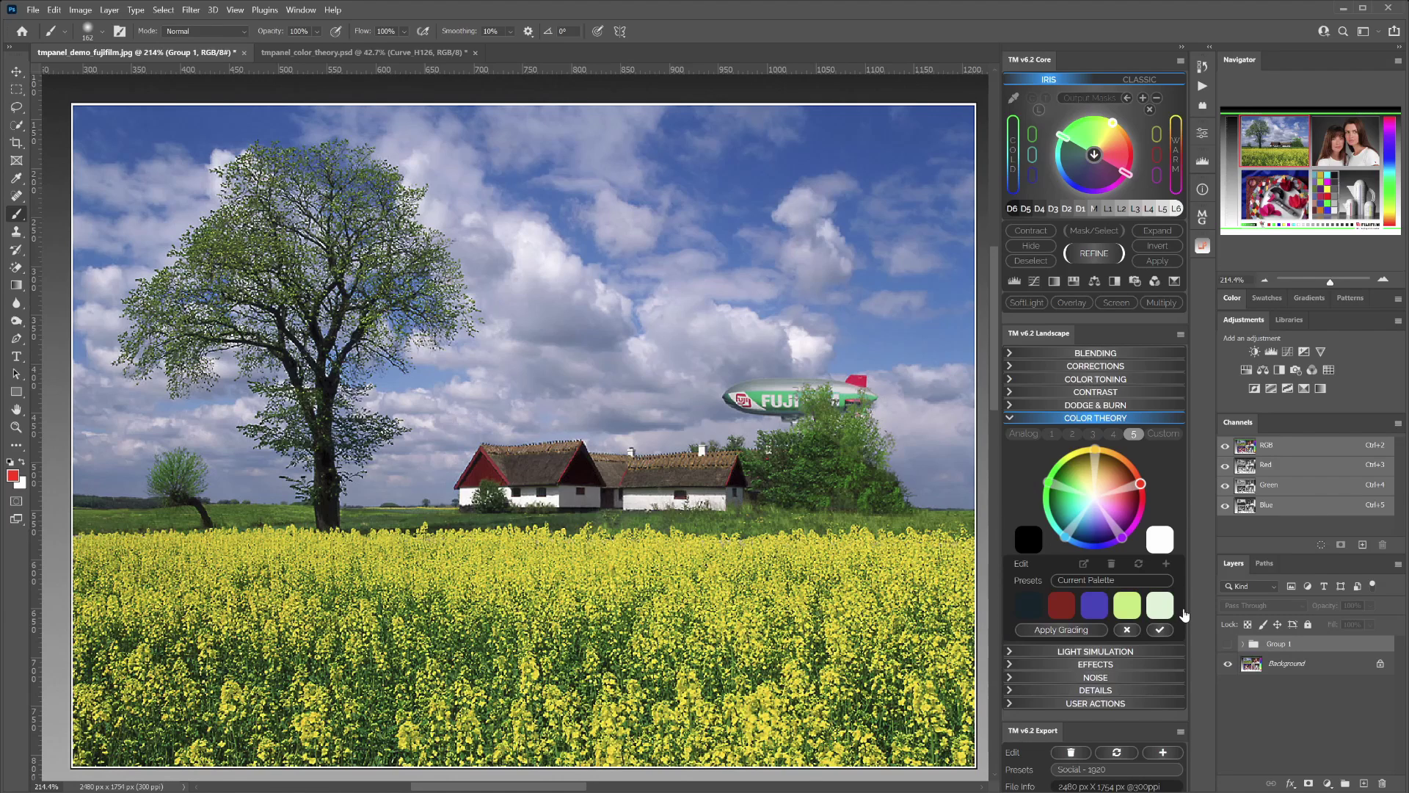
pyautogui.click(1068, 631)
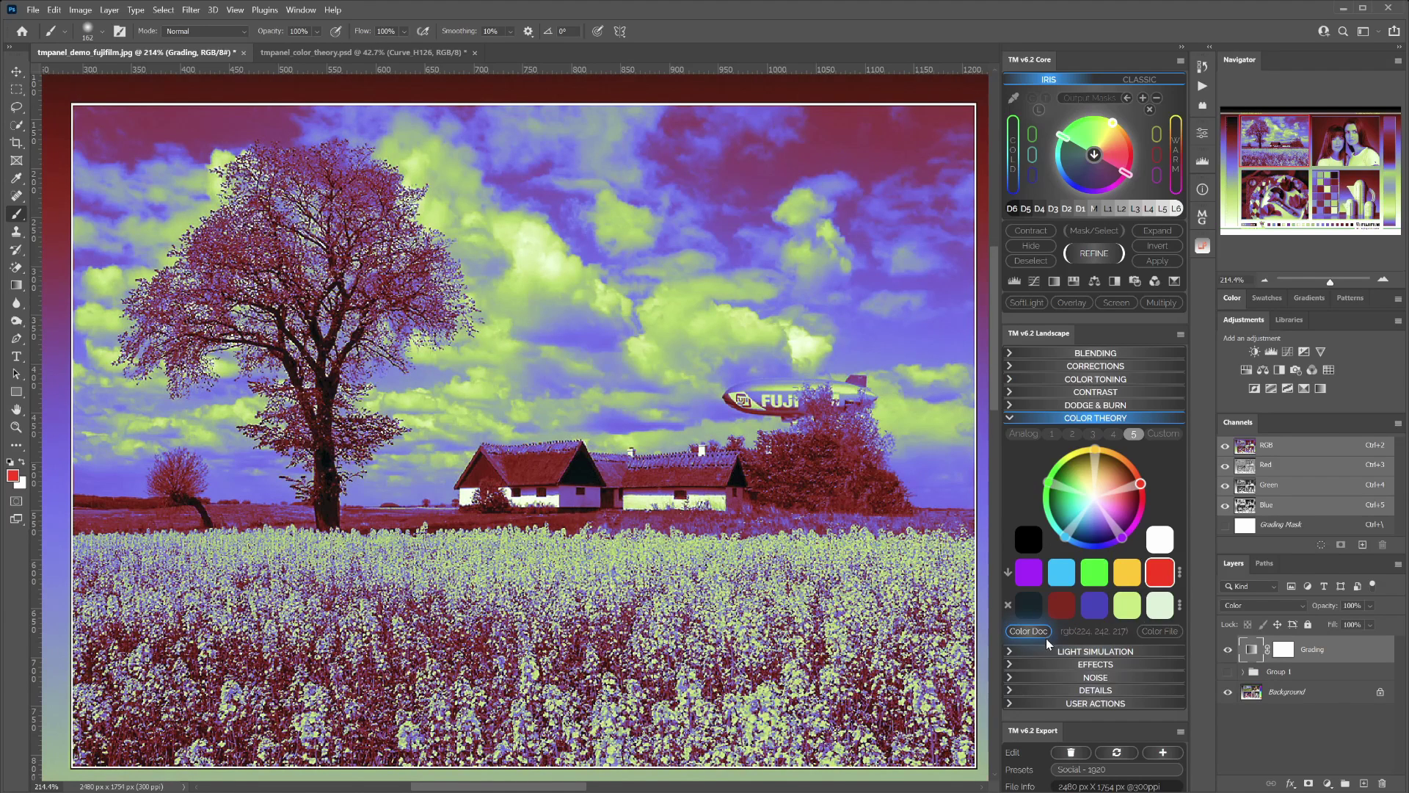
# Step: Lower the Grading layer's opacity to 25%, and delete the layer
pyautogui.click(1370, 606)
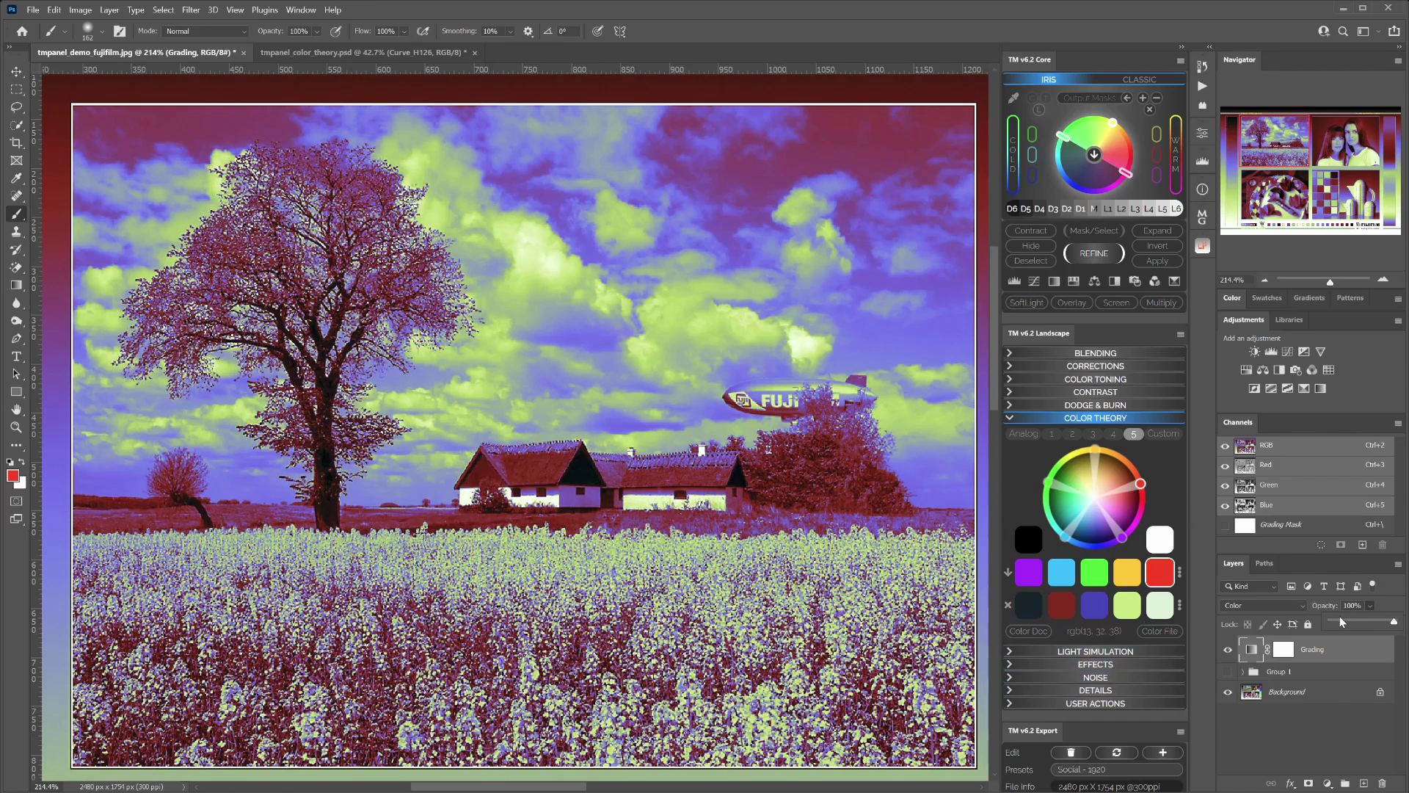
pyautogui.click(1343, 621)
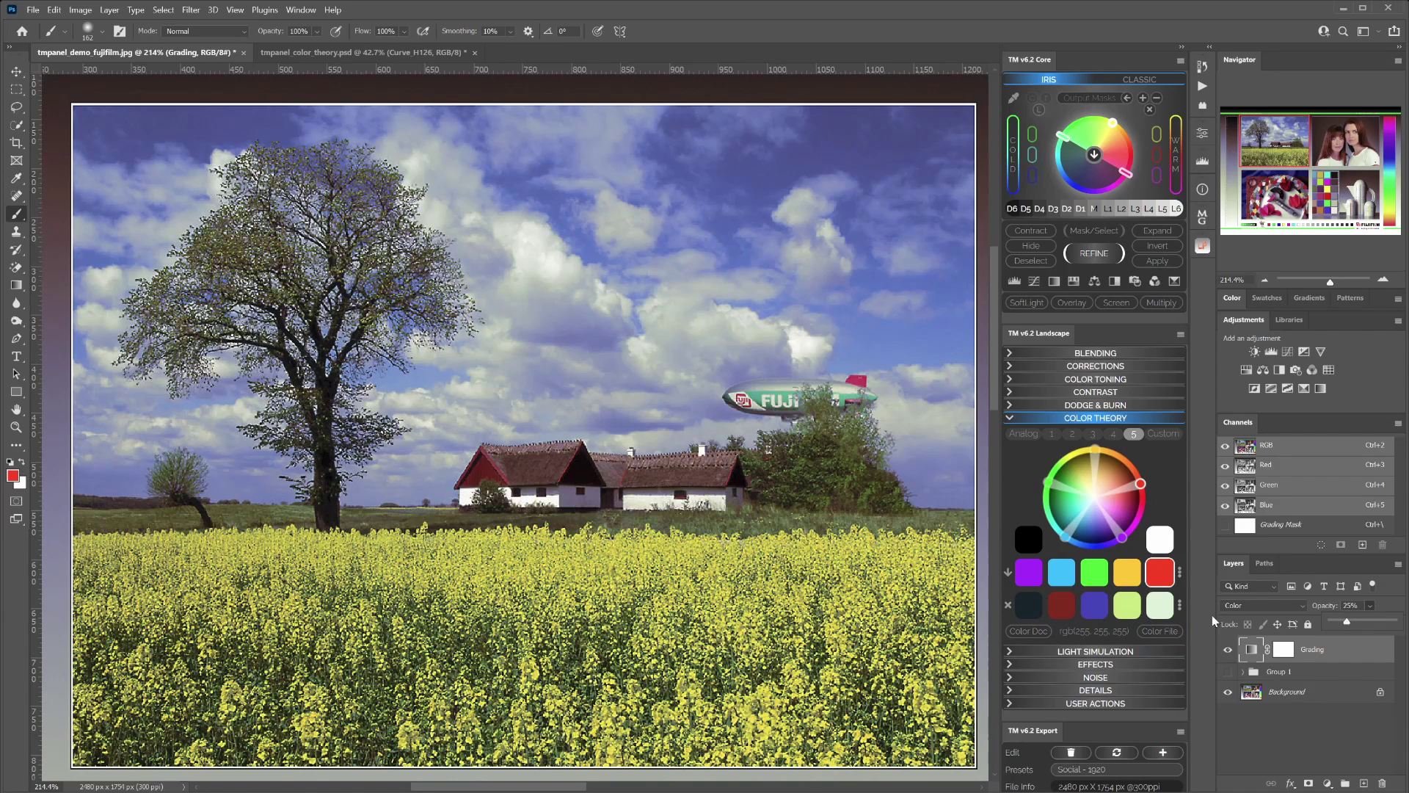
pyautogui.click(1248, 644)
pyautogui.press('Delete')
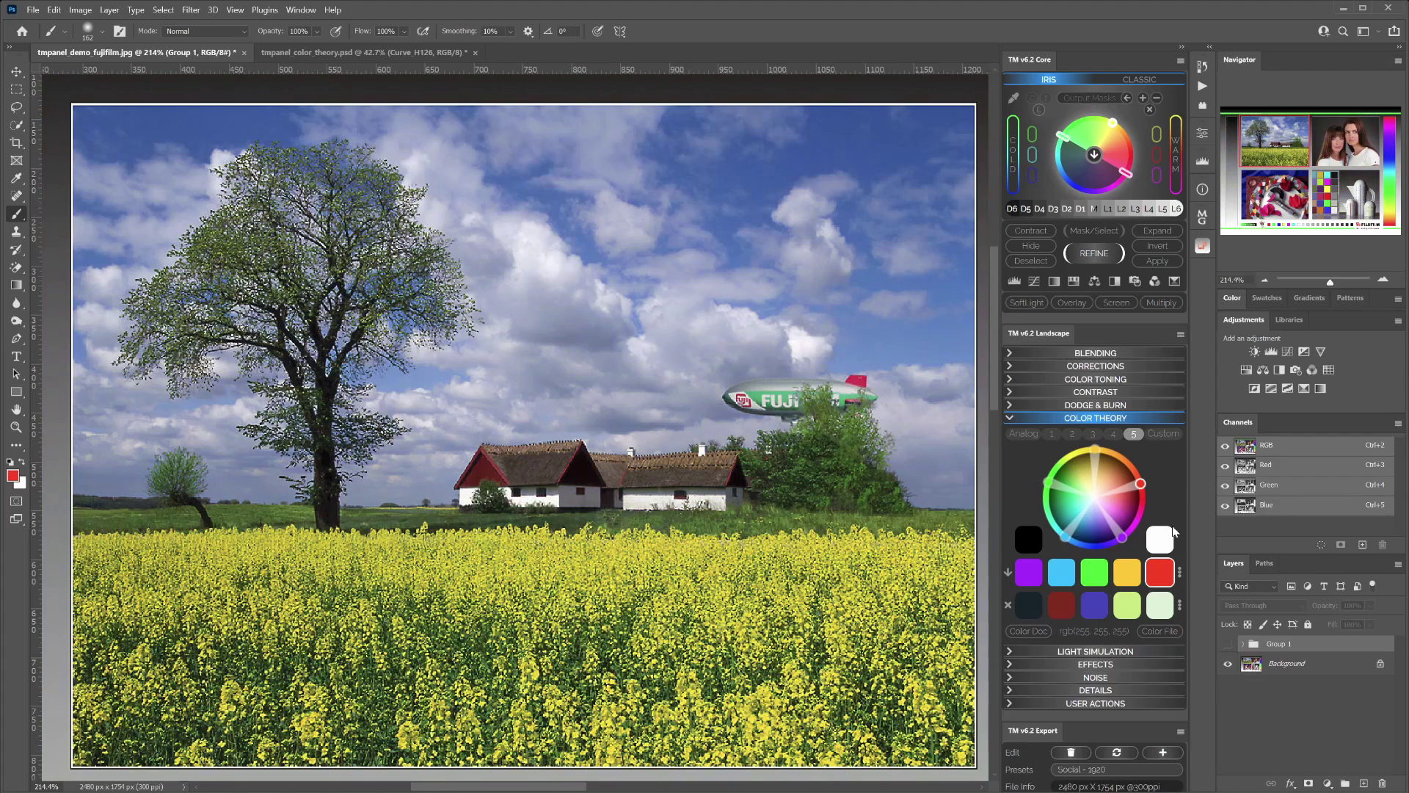
# Step: Expand the Light Simulation section and crop the image to the tree and rapeseed field photo inside the white border
pyautogui.click(1083, 650)
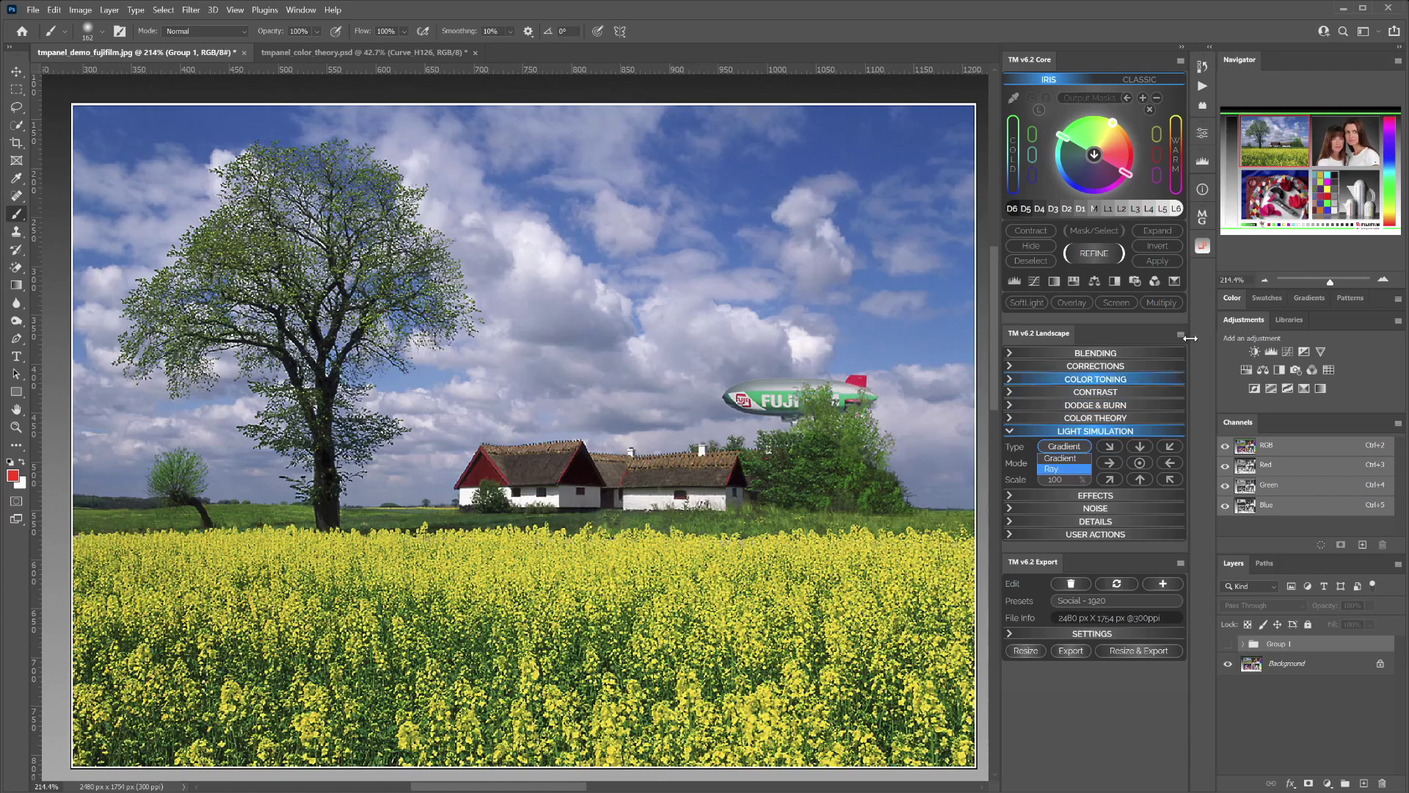
pyautogui.click(1266, 279)
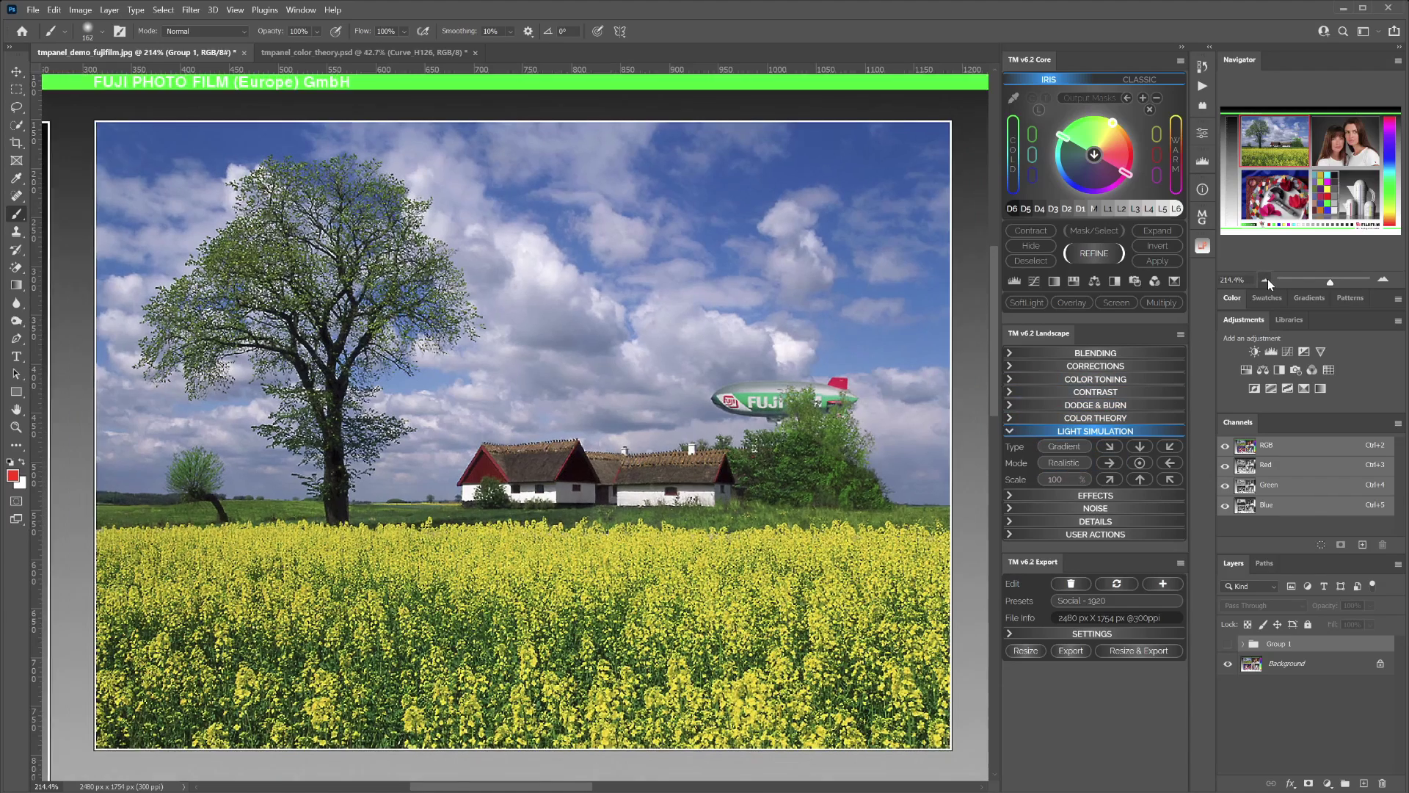
pyautogui.click(16, 143)
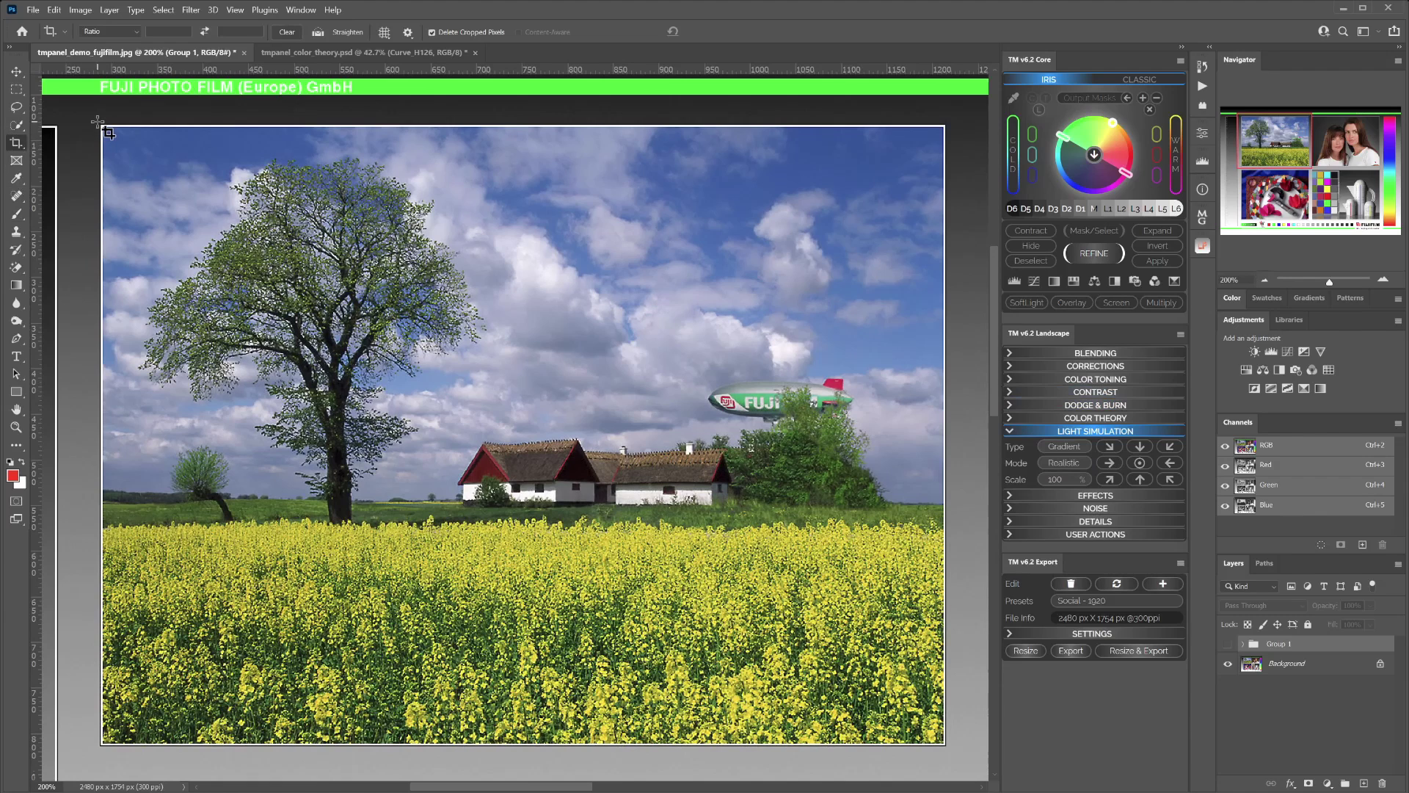
pyautogui.moveTo(106, 131); pyautogui.dragTo(950, 751)
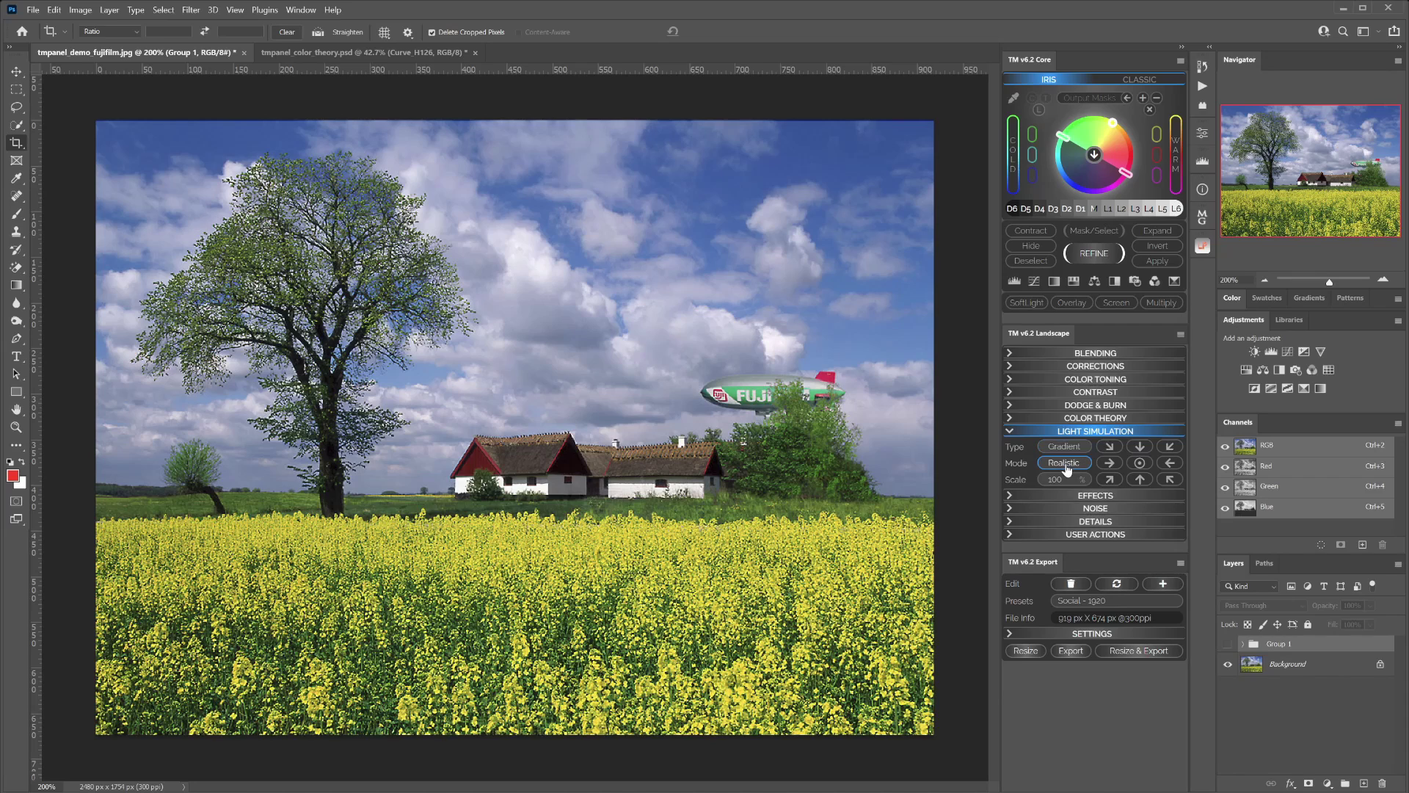
# Step: Add a Realistic Gradient light simulation directed down and to the right, and brighten its mask's highlights and midtones with Levels
pyautogui.click(1067, 467)
pyautogui.click(1109, 447)
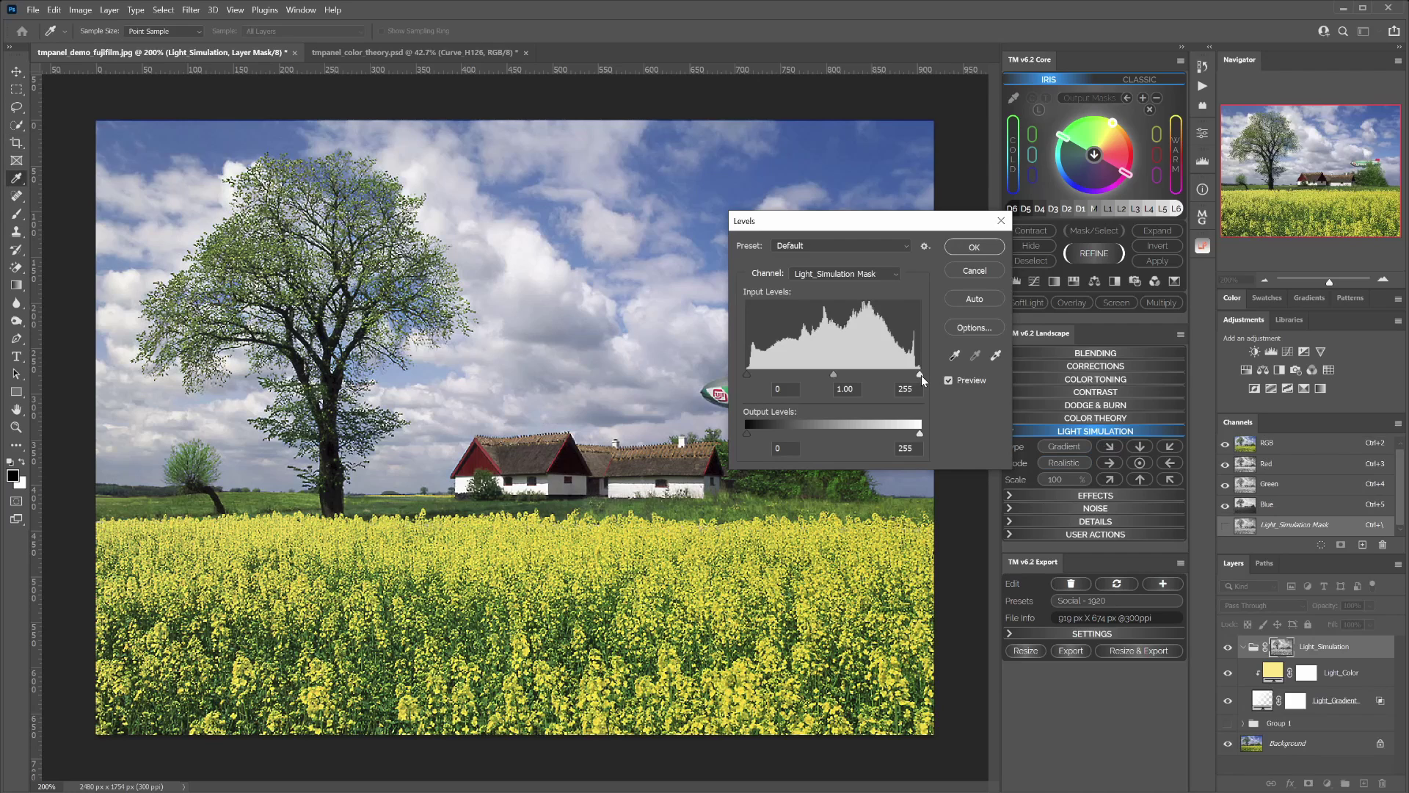
pyautogui.moveTo(922, 375); pyautogui.dragTo(910, 376)
pyautogui.moveTo(762, 376); pyautogui.dragTo(764, 375)
pyautogui.moveTo(855, 376); pyautogui.dragTo(810, 376)
pyautogui.click(966, 250)
pyautogui.press('c')
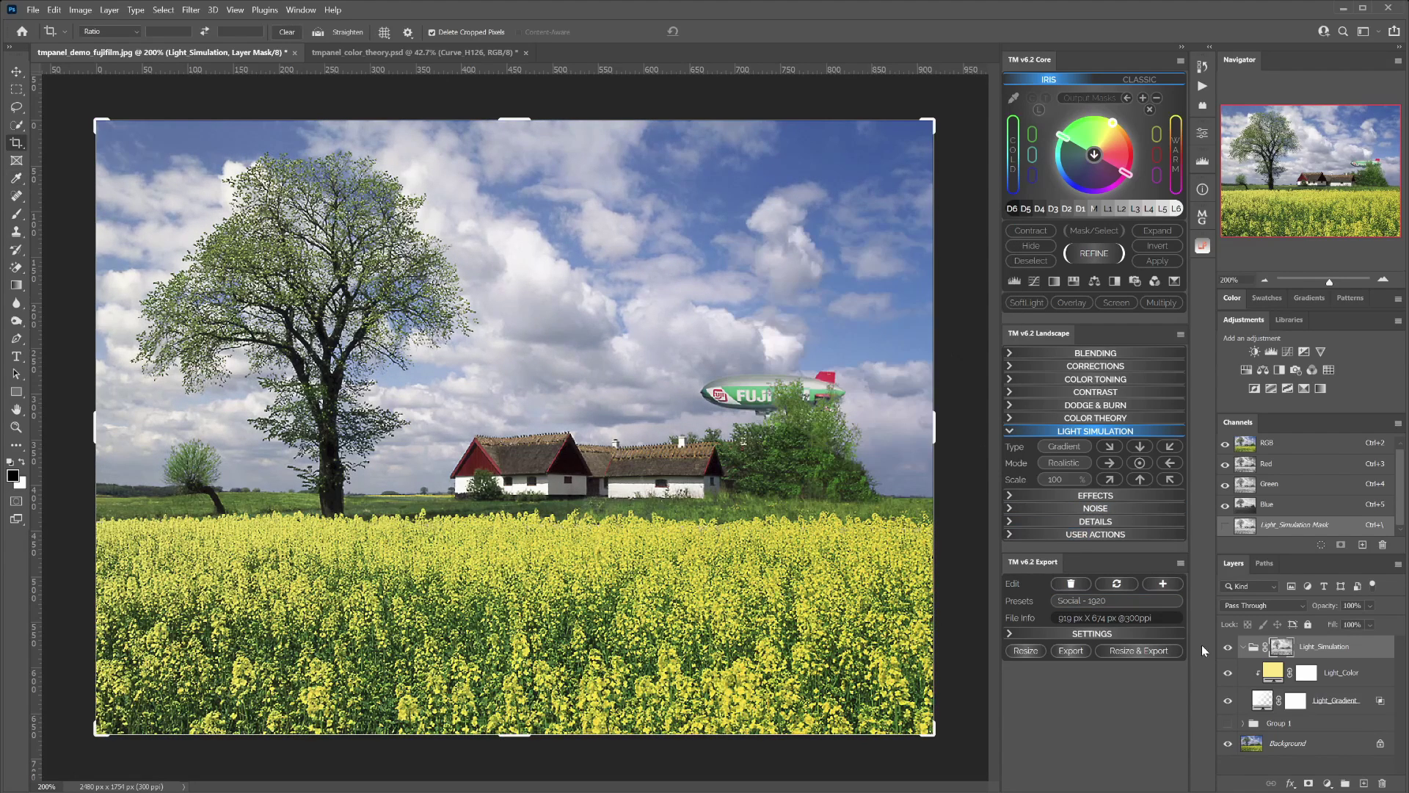
# Step: Toggle the Light_Simulation group's visibility to compare before and after, and delete the group
pyautogui.click(1225, 650)
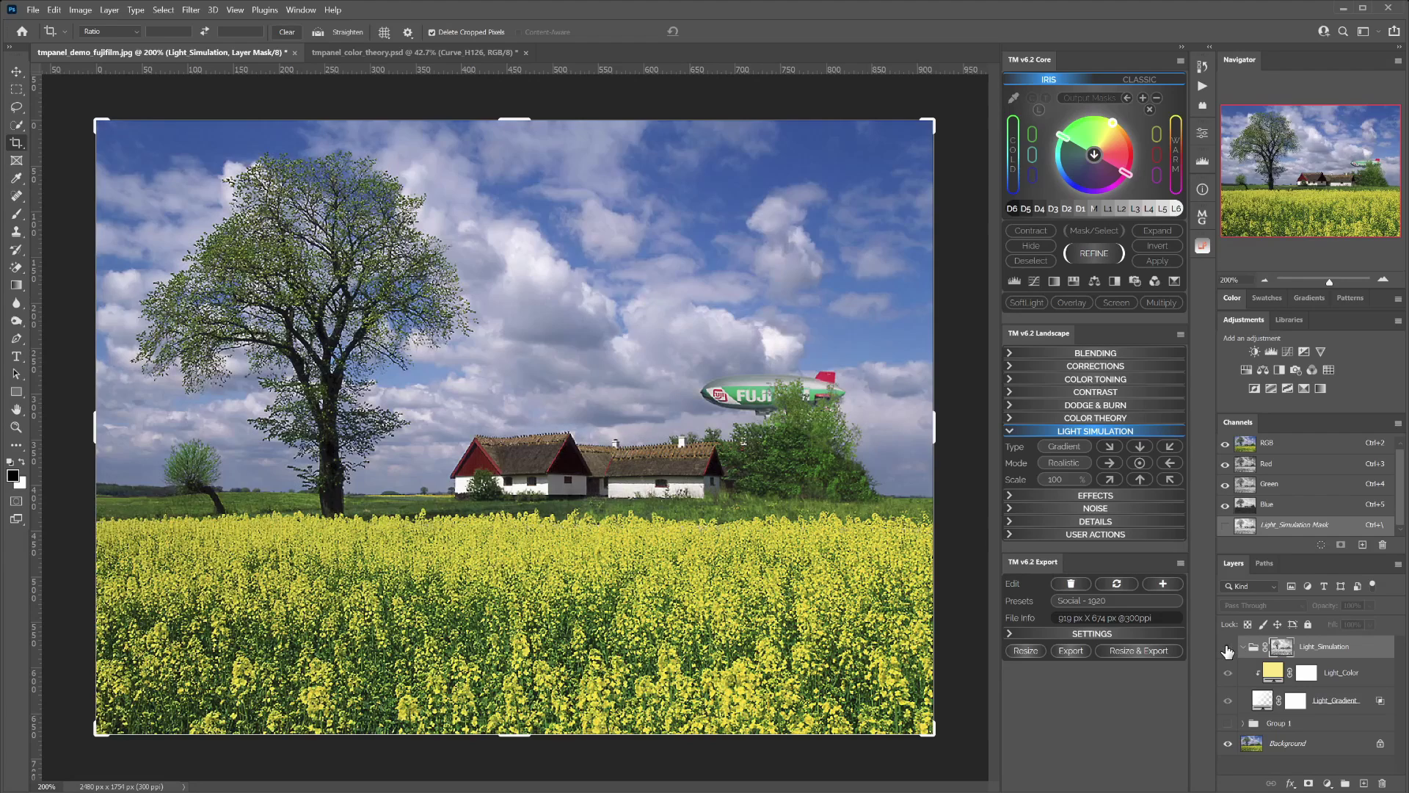
pyautogui.click(1227, 650)
pyautogui.click(1226, 650)
pyautogui.click(1226, 650)
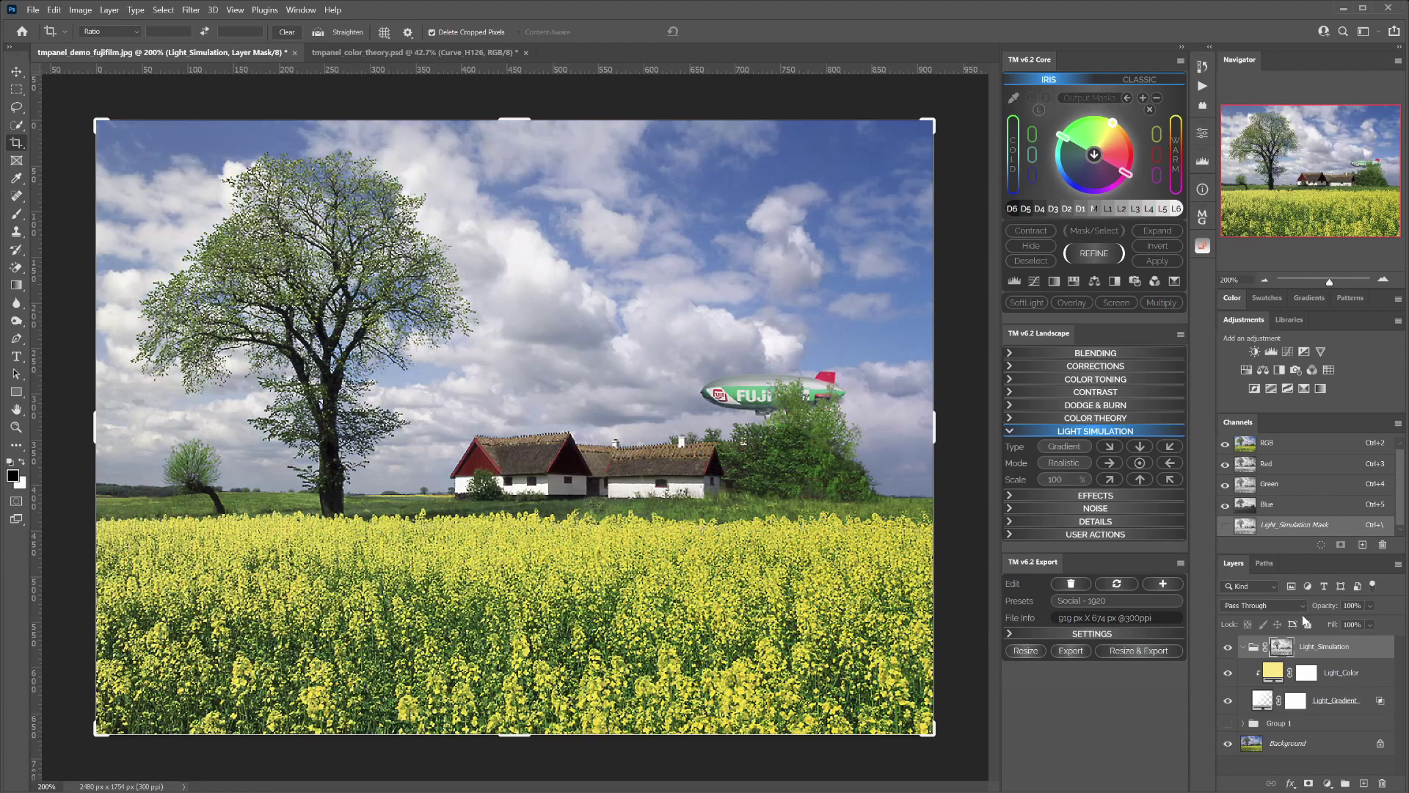
pyautogui.click(1255, 655)
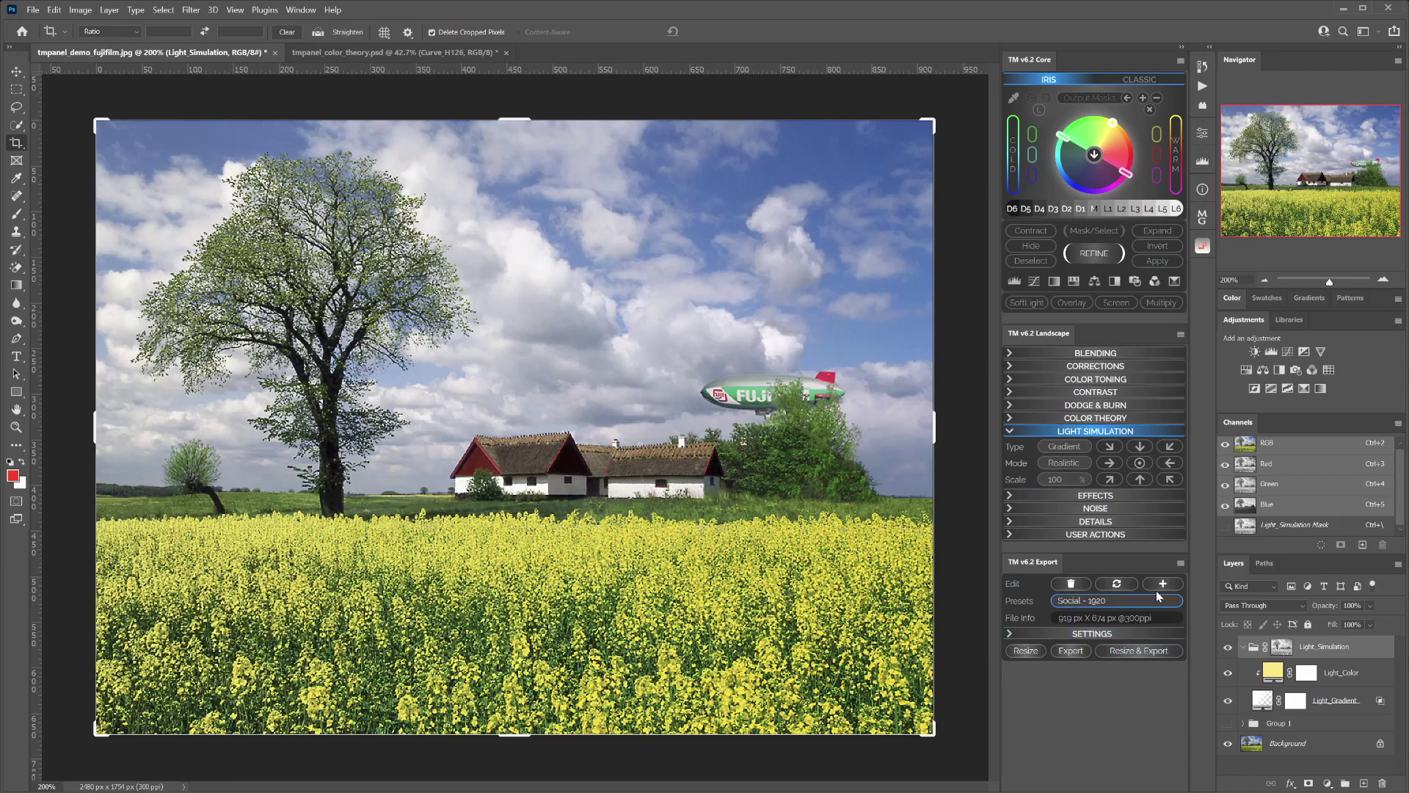
pyautogui.press('Delete')
# Step: Set the light simulation mode to Creative and its type to Ray, and apply it from the center
pyautogui.click(1063, 462)
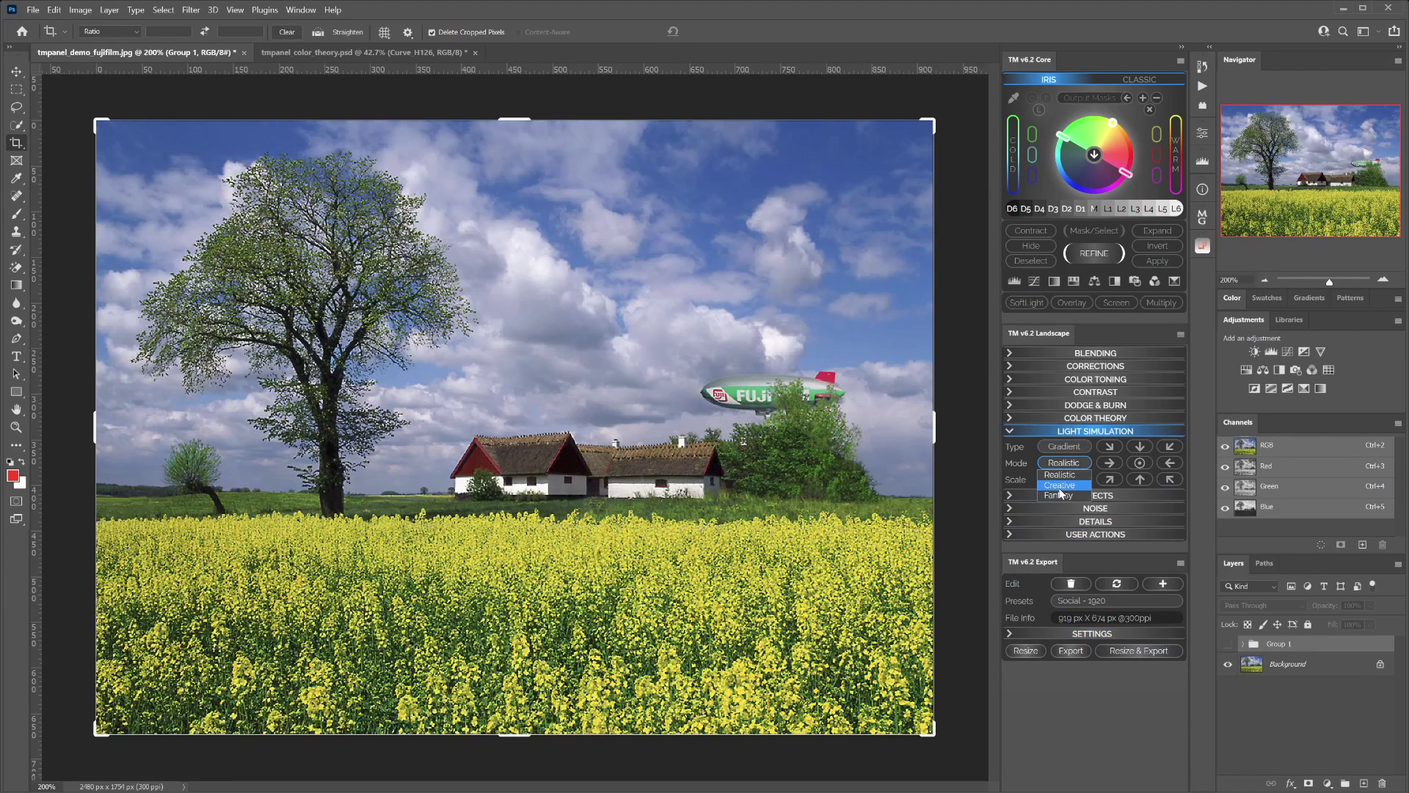
pyautogui.click(1059, 493)
pyautogui.click(1057, 447)
pyautogui.click(1055, 468)
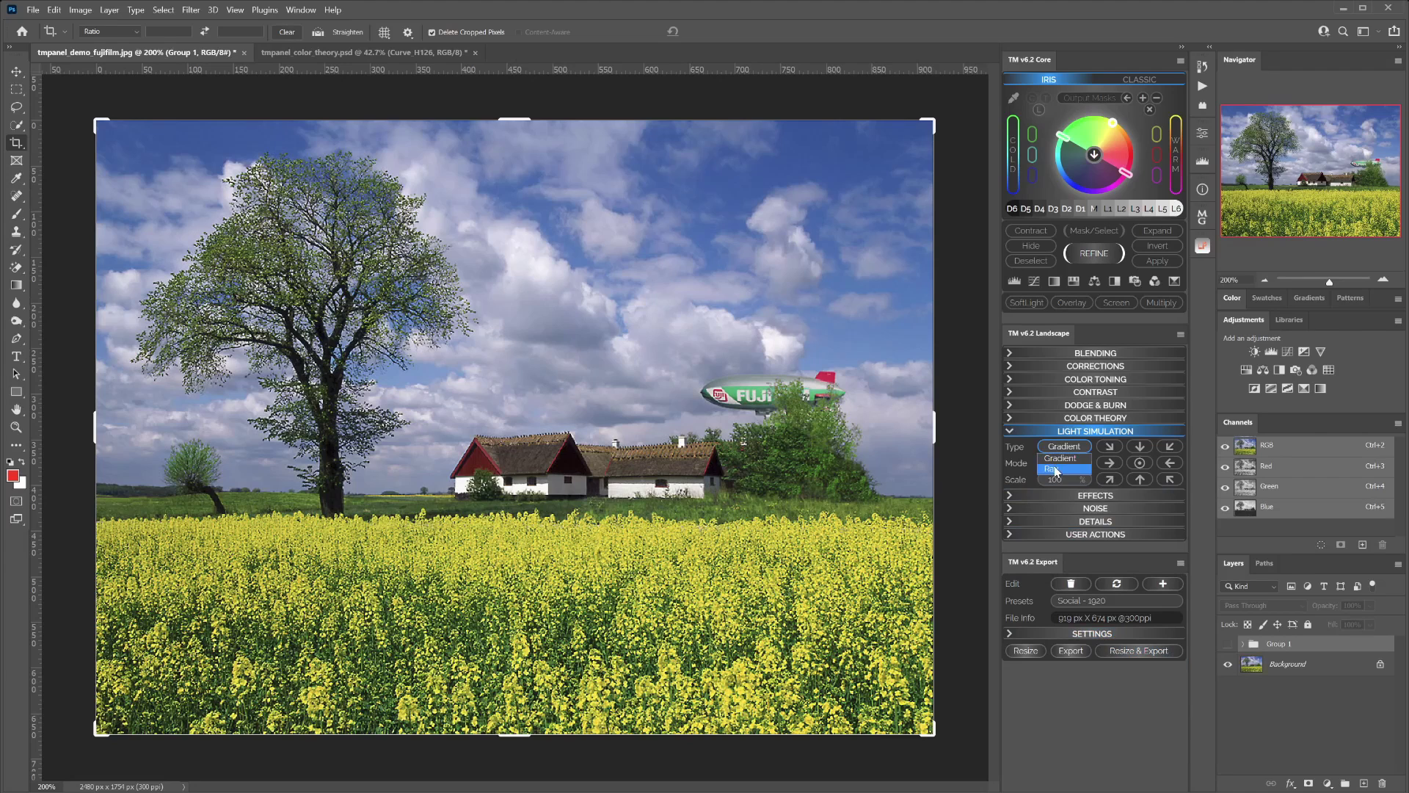
pyautogui.click(1140, 462)
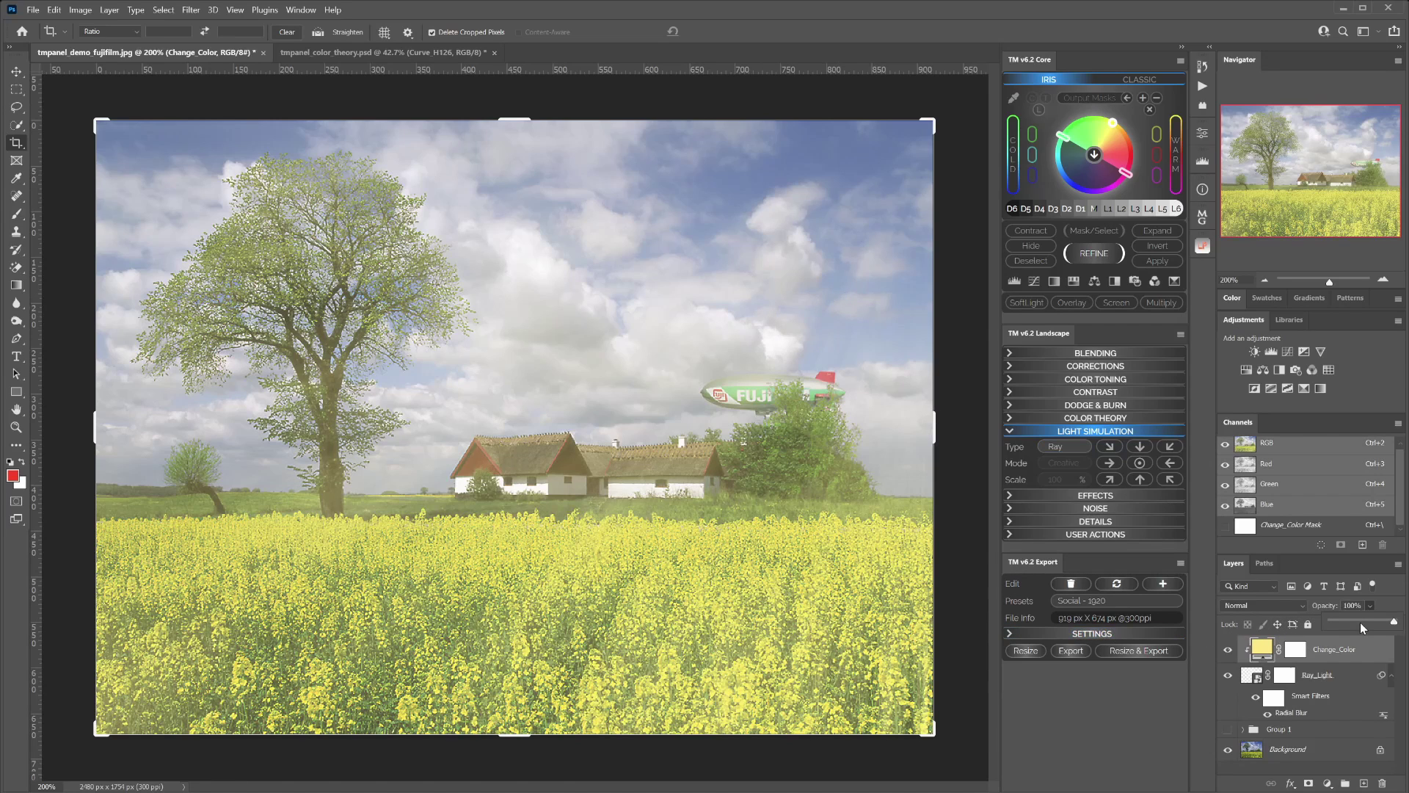
# Step: Lower the Change_Color layer's opacity, and select the Ray_Light layer
pyautogui.moveTo(1359, 623); pyautogui.dragTo(1335, 625)
pyautogui.click(1369, 604)
pyautogui.click(1277, 670)
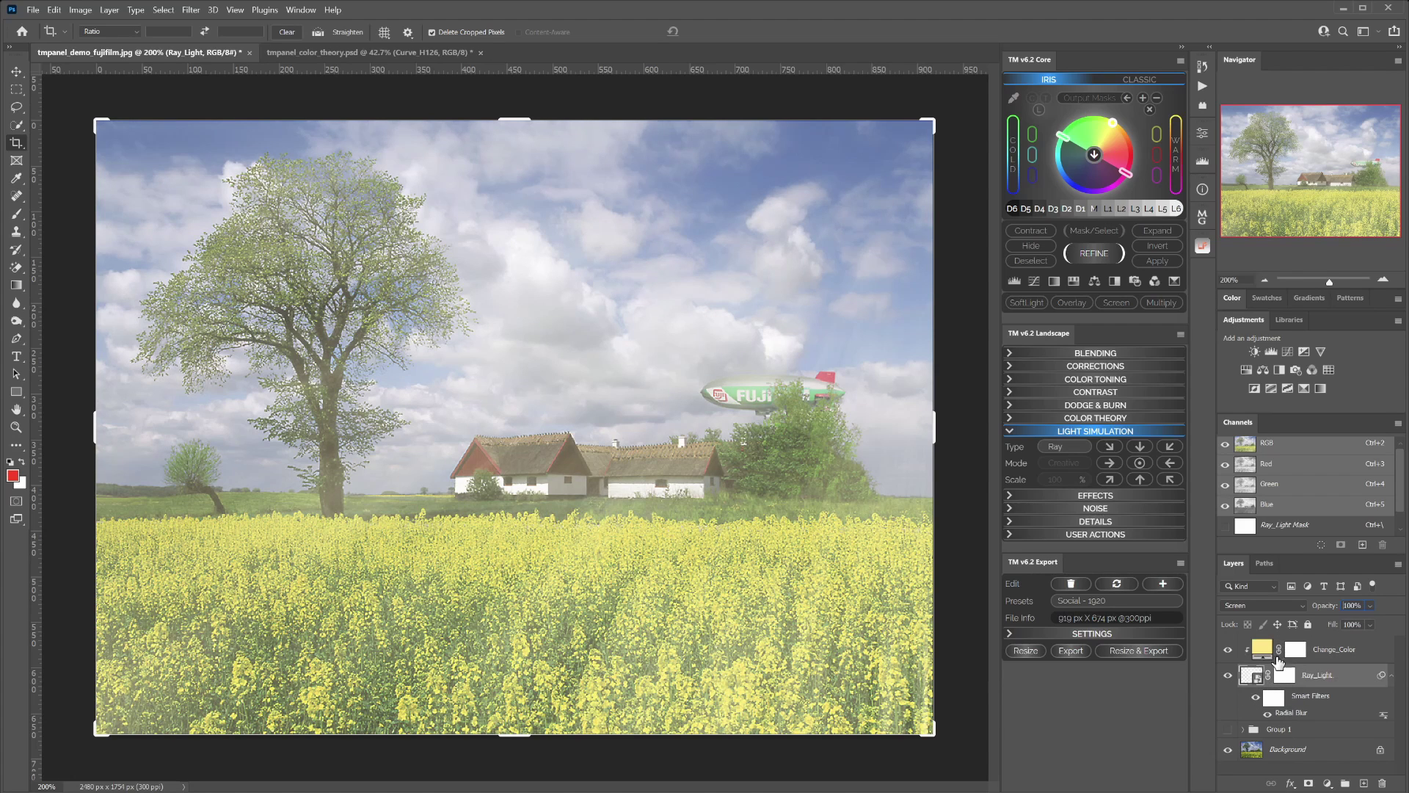
# Step: Lower the Ray_Light layer's opacity to 66%
pyautogui.click(1370, 607)
pyautogui.click(1355, 616)
pyautogui.moveTo(1364, 621); pyautogui.dragTo(1372, 623)
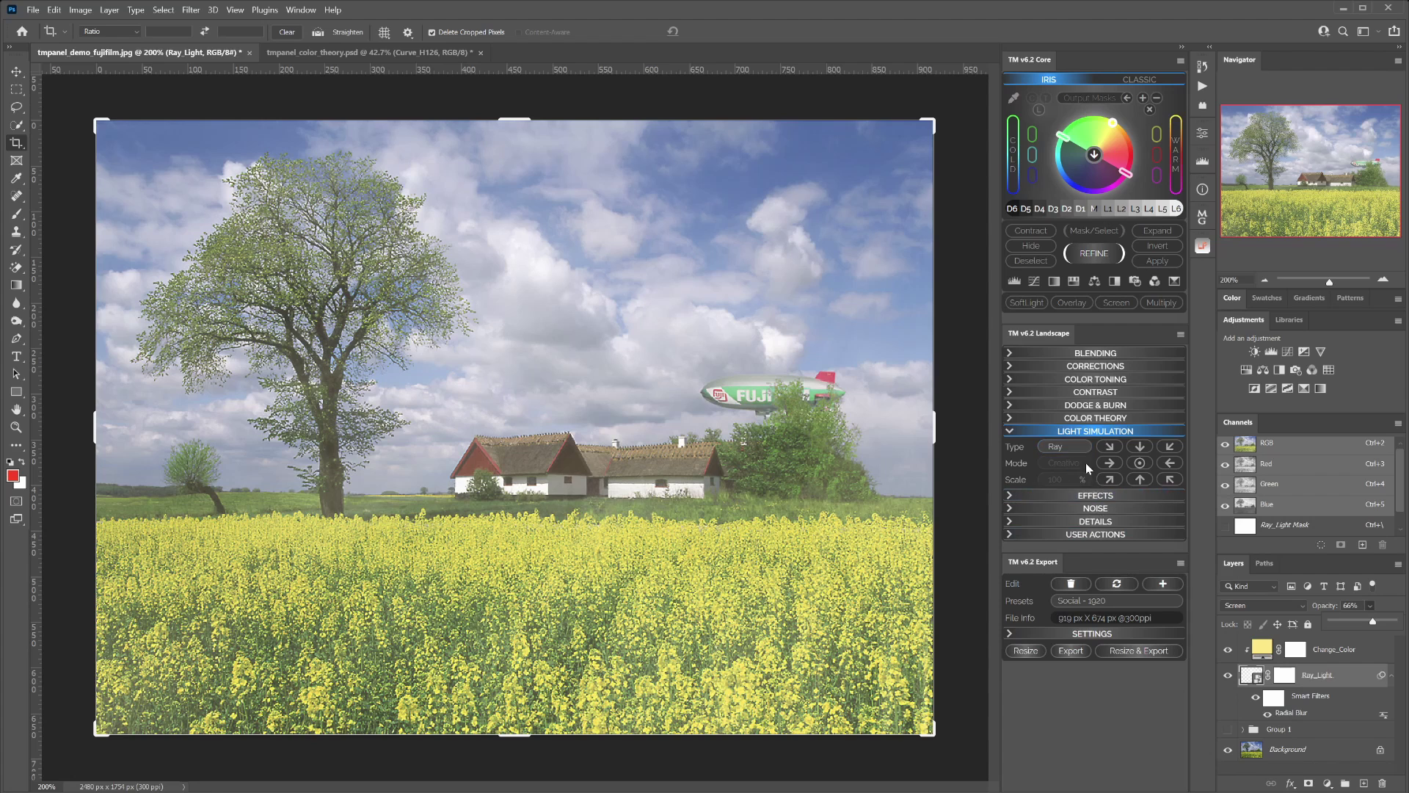
# Step: Show the plugin's Effects section and delete the Ray_Light and Change_Color layers
pyautogui.click(1092, 496)
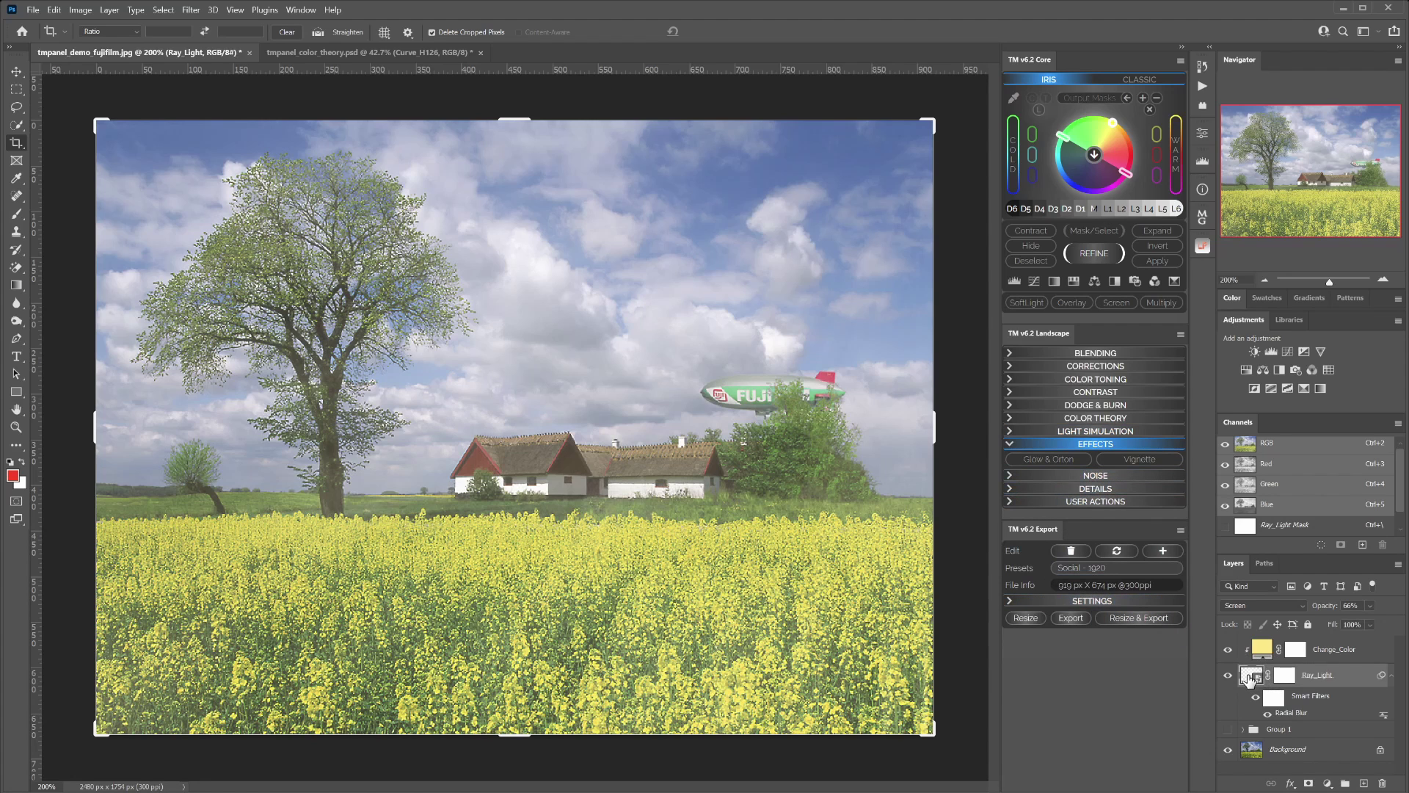
pyautogui.press('Delete')
pyautogui.click(1252, 649)
pyautogui.press('Delete')
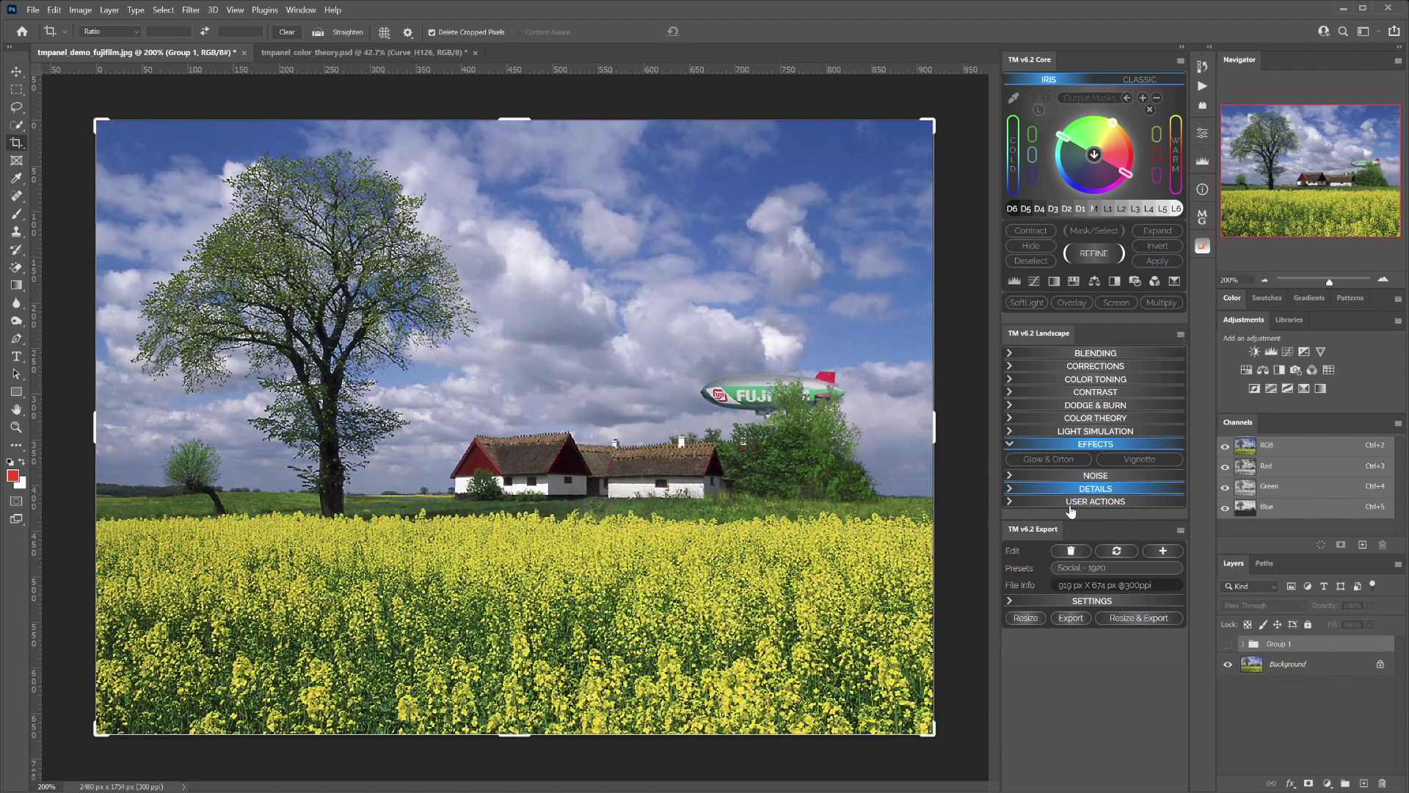
# Step: Start the Glow & Orton effect and look through its Orton Pro, Orton and Glow settings
pyautogui.click(1056, 460)
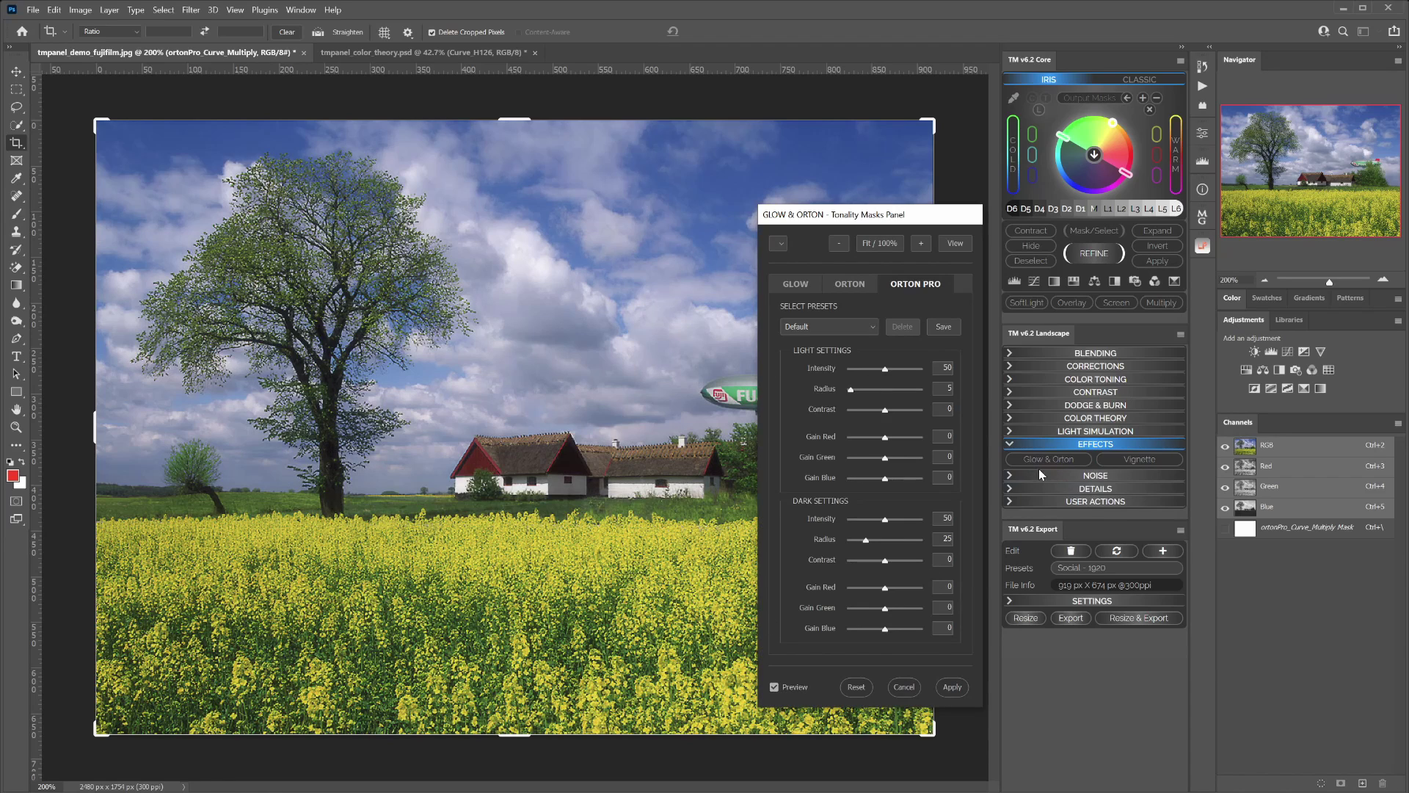
pyautogui.click(796, 286)
pyautogui.click(849, 284)
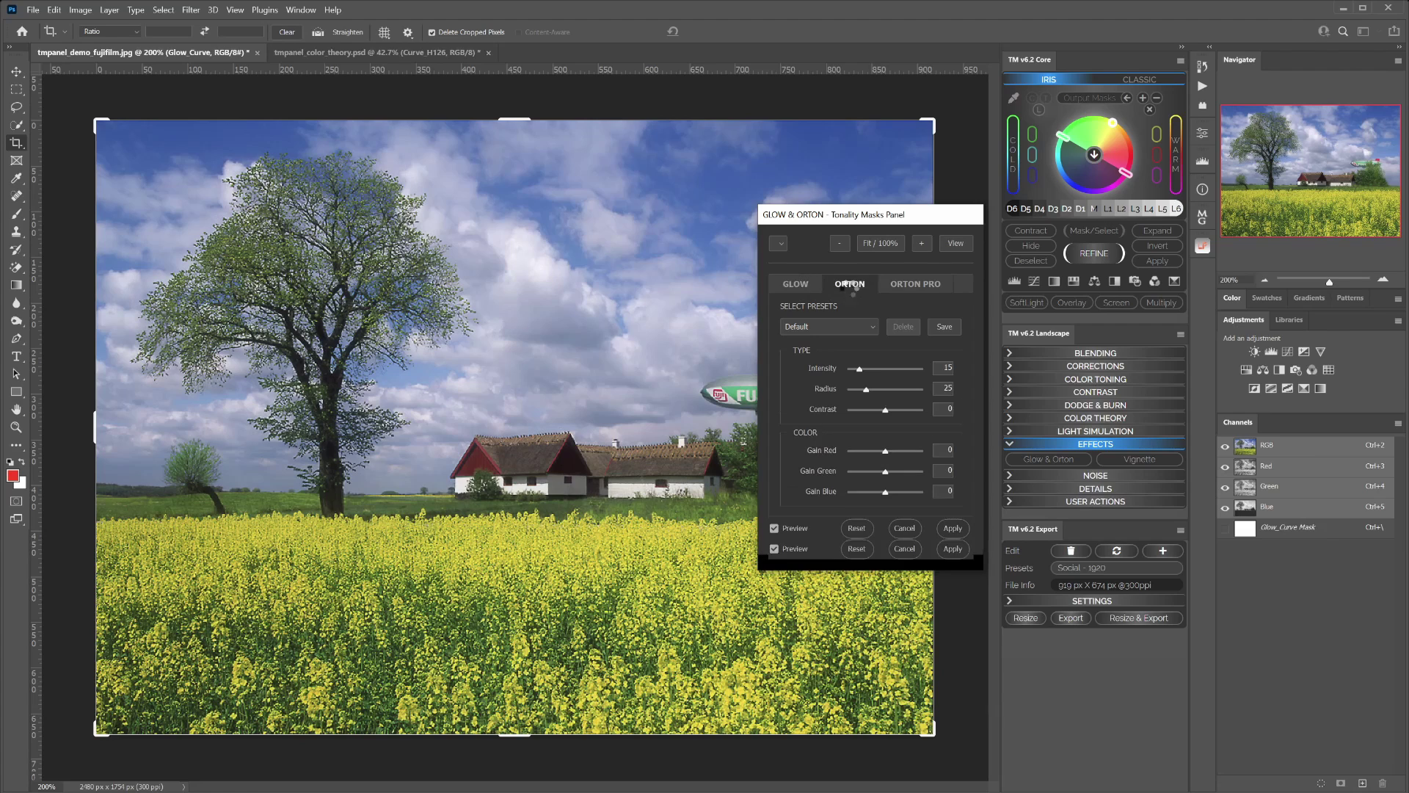
pyautogui.click(787, 287)
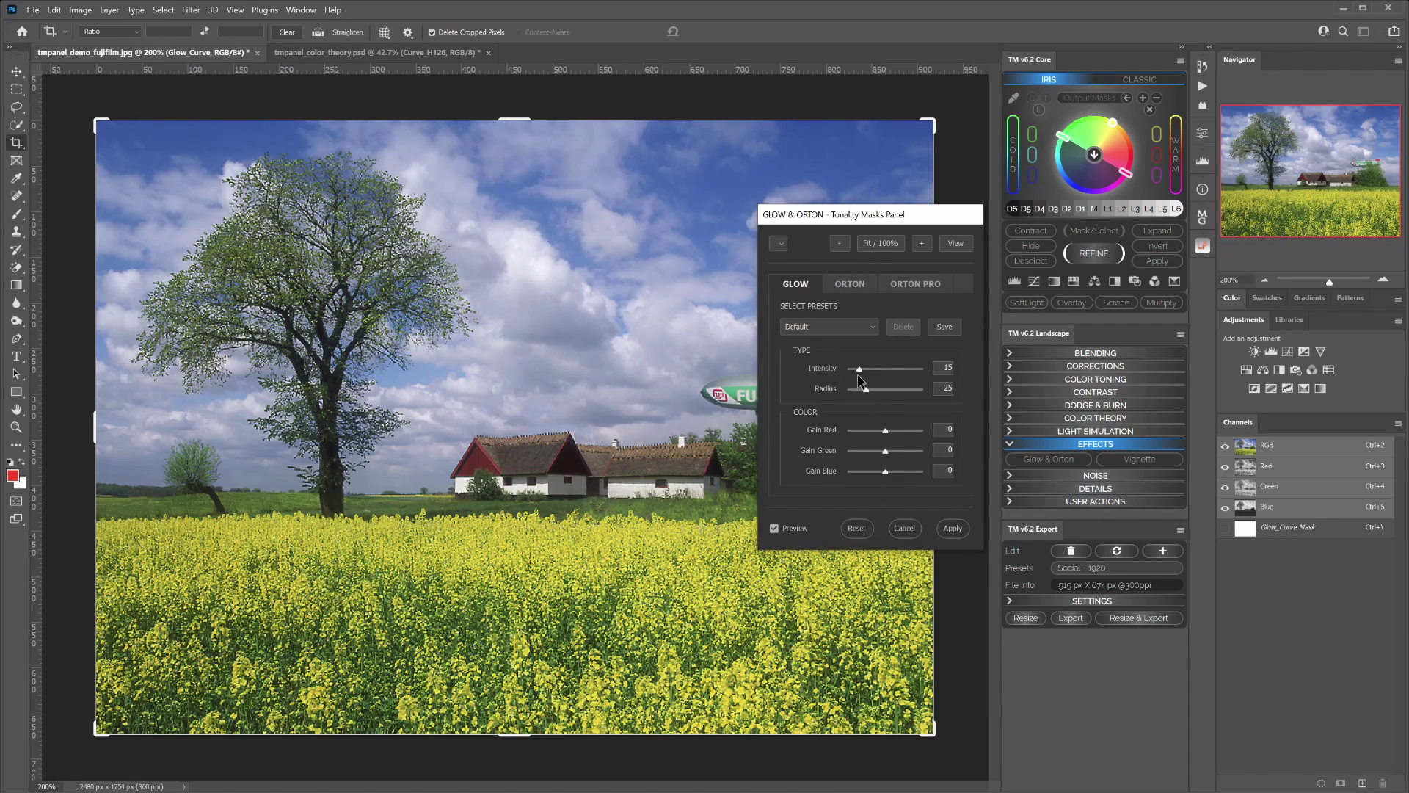
# Step: Apply a Glow with intensity 33, boosted red gain and blue gain 27, and reduce the Glow_Orton layer's opacity
pyautogui.moveTo(871, 376); pyautogui.dragTo(873, 373)
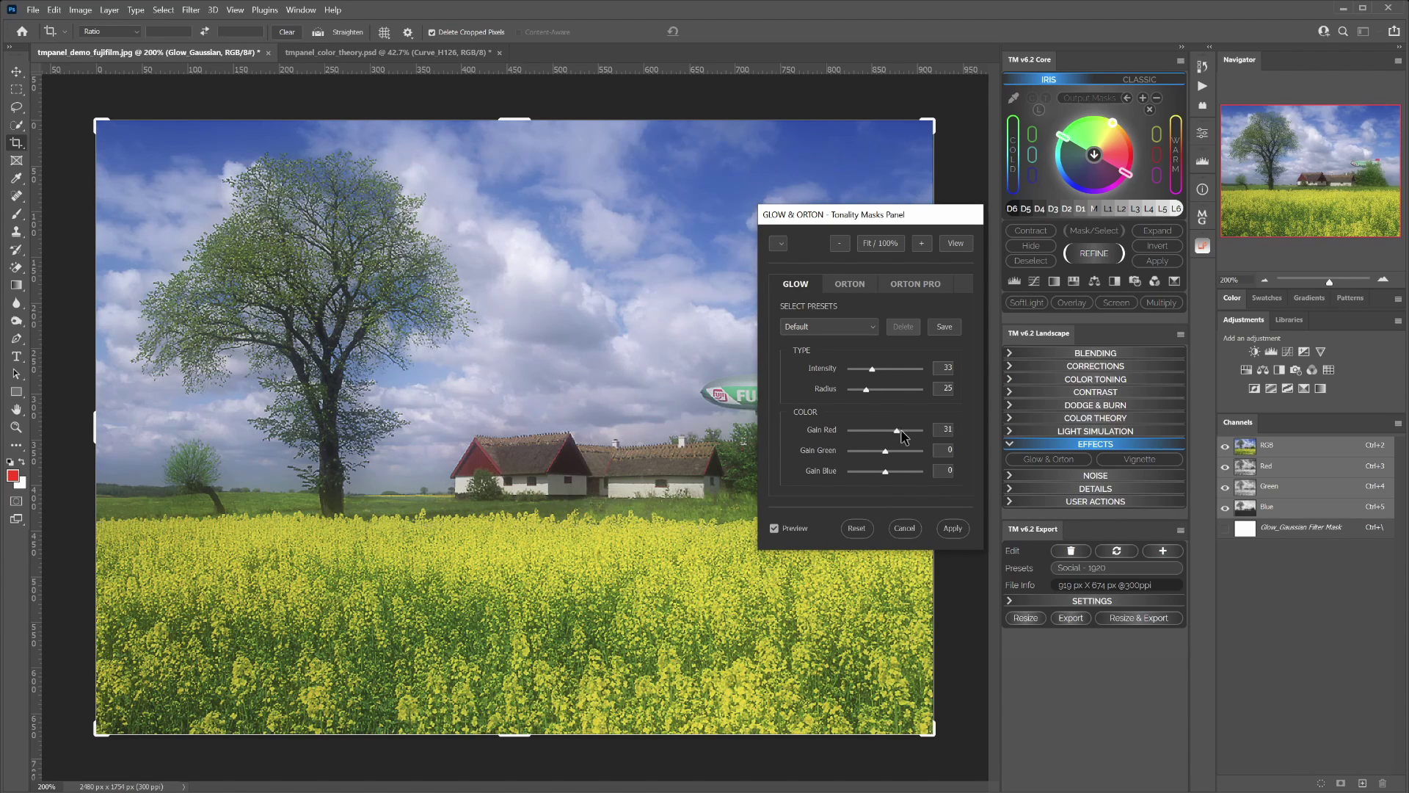
pyautogui.click(893, 472)
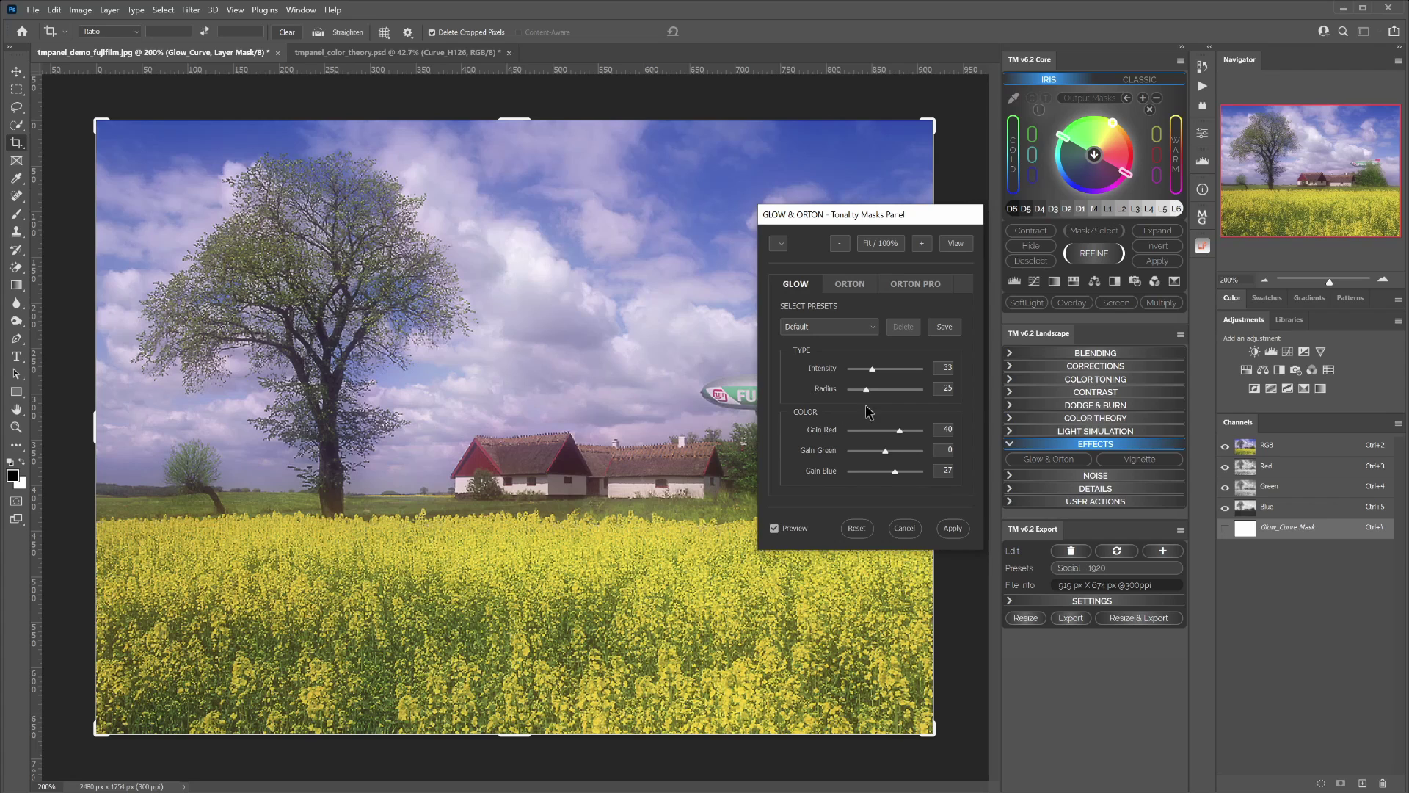
pyautogui.moveTo(891, 430); pyautogui.dragTo(887, 430)
pyautogui.click(952, 529)
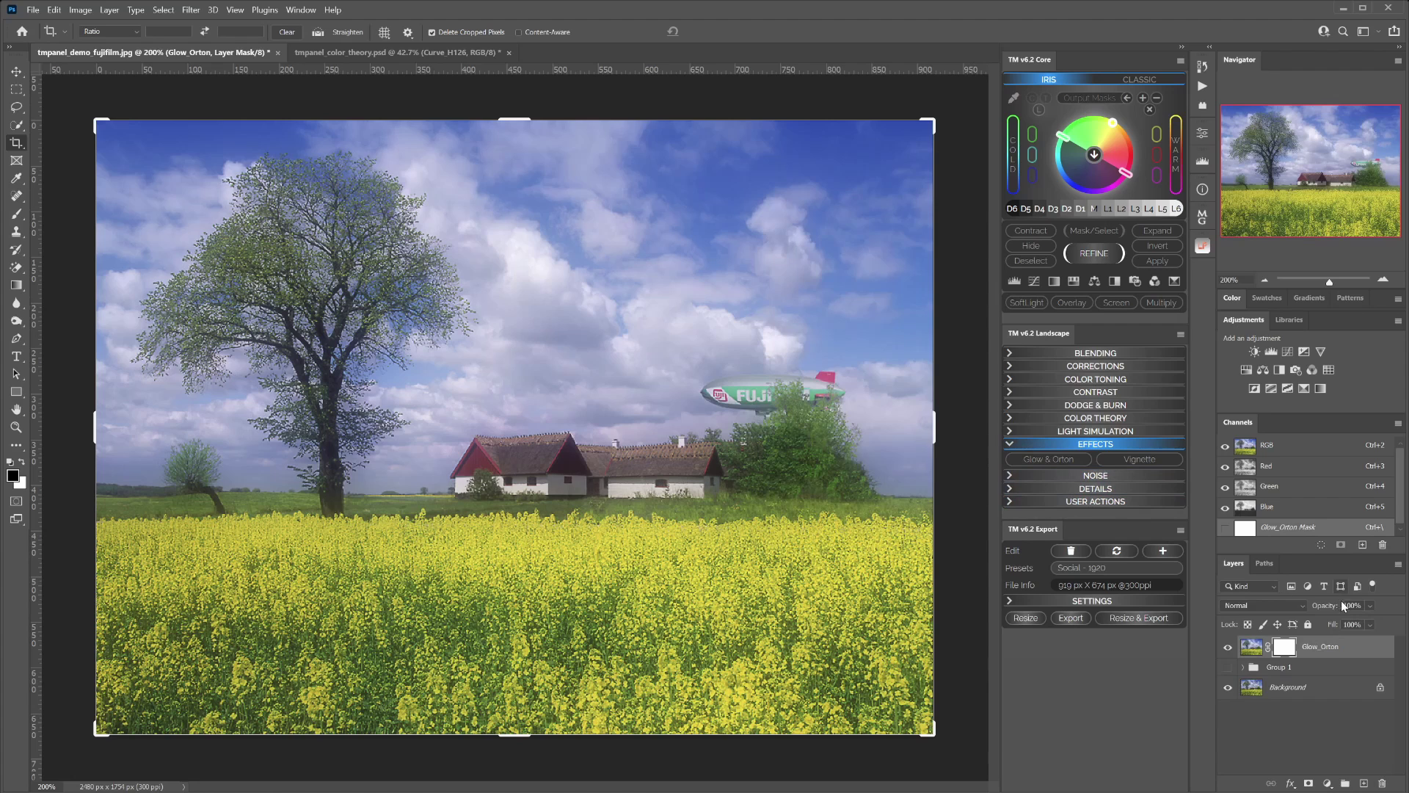
pyautogui.moveTo(1358, 618); pyautogui.dragTo(1350, 621)
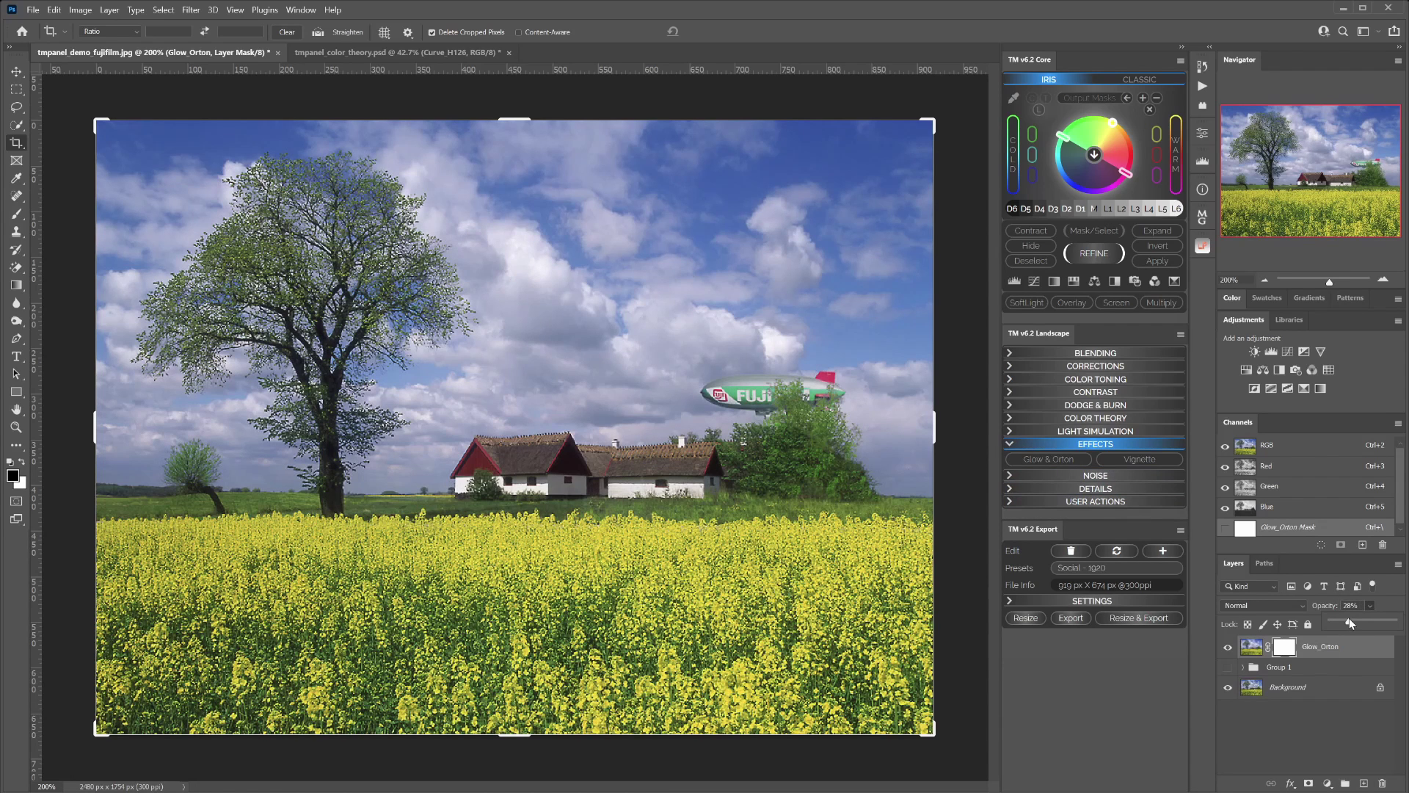
pyautogui.moveTo(1359, 615); pyautogui.dragTo(1369, 615)
# Step: In Orton Pro, set light intensity 64, red gain 29 and blue gain -25, and dark green gain 42 and blue gain 44
pyautogui.click(1026, 464)
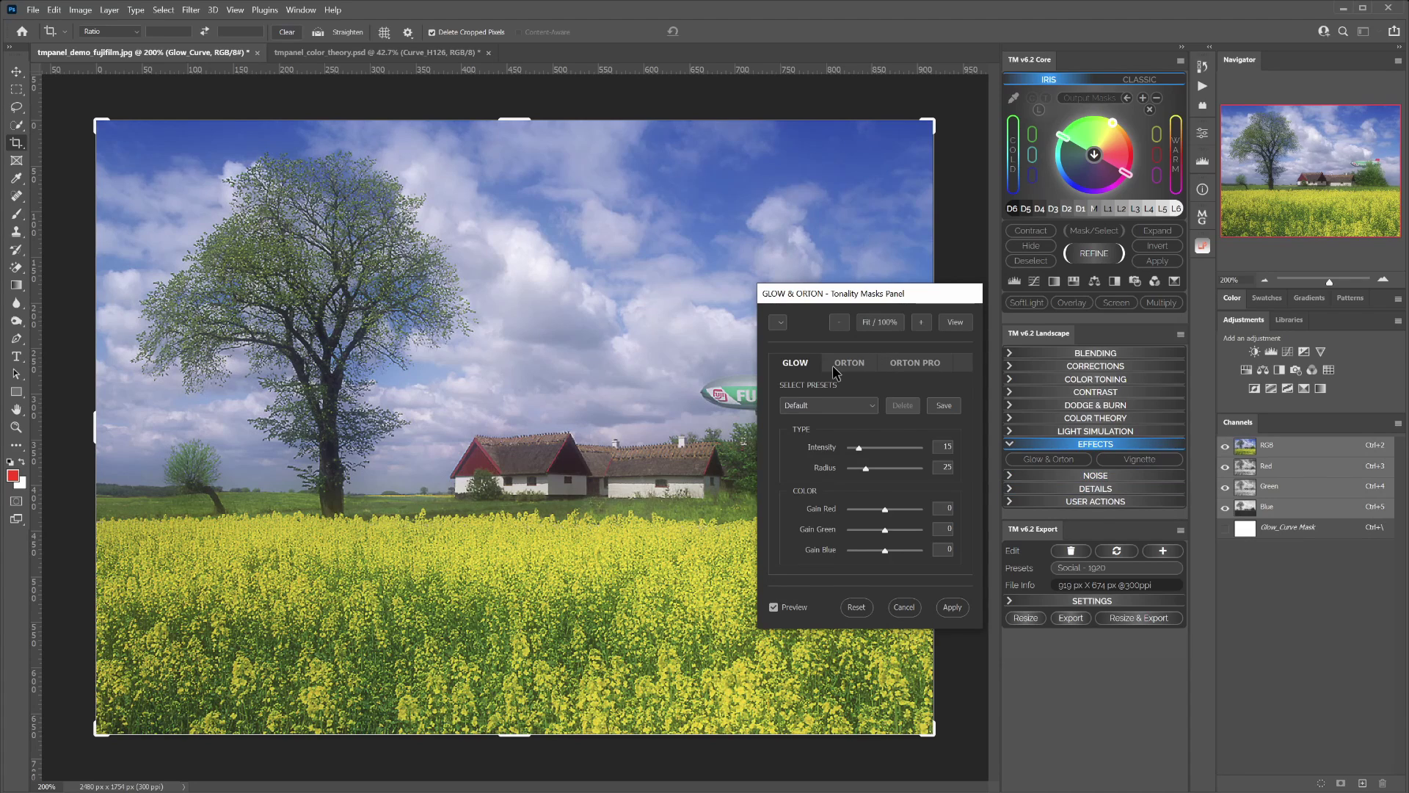
pyautogui.click(857, 362)
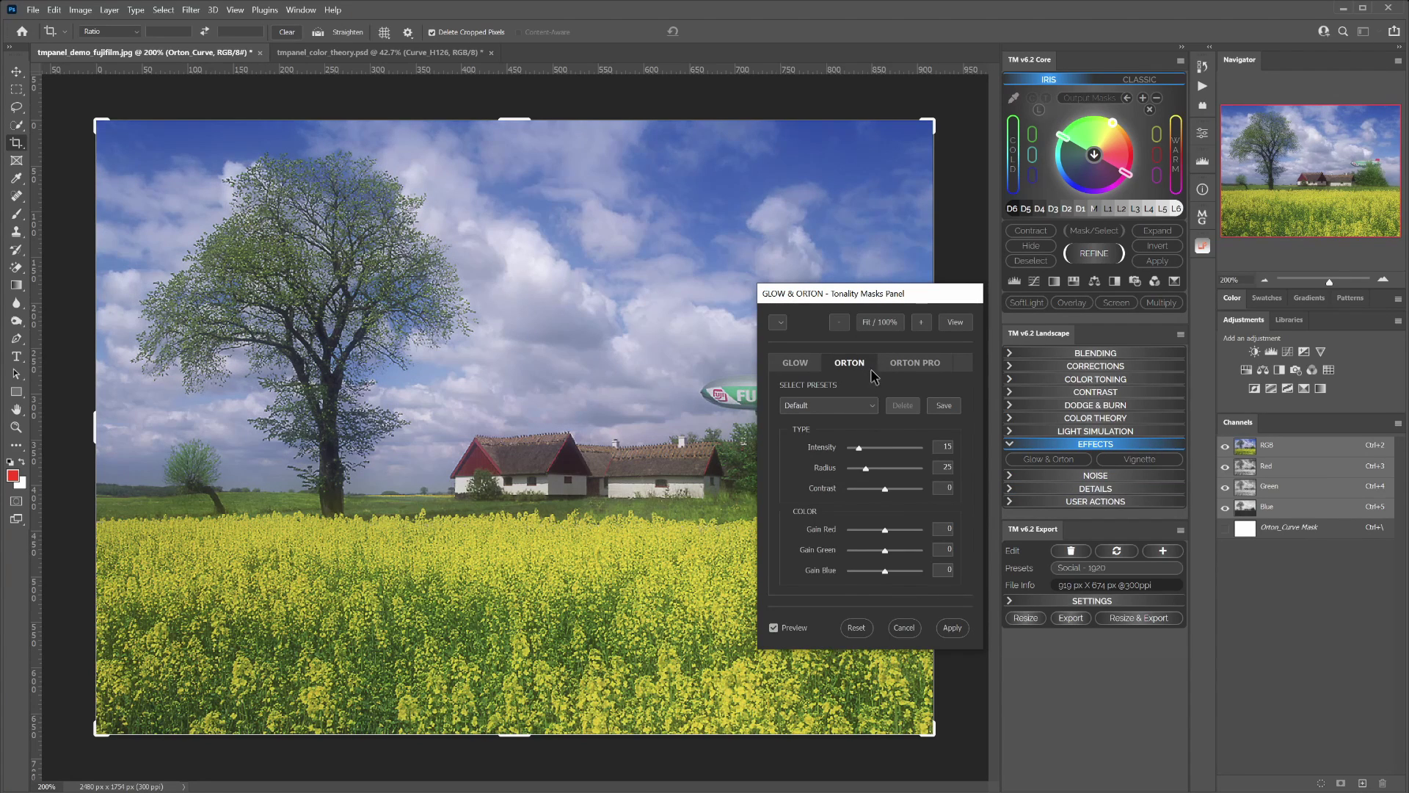
pyautogui.click(910, 362)
pyautogui.click(850, 363)
pyautogui.click(910, 359)
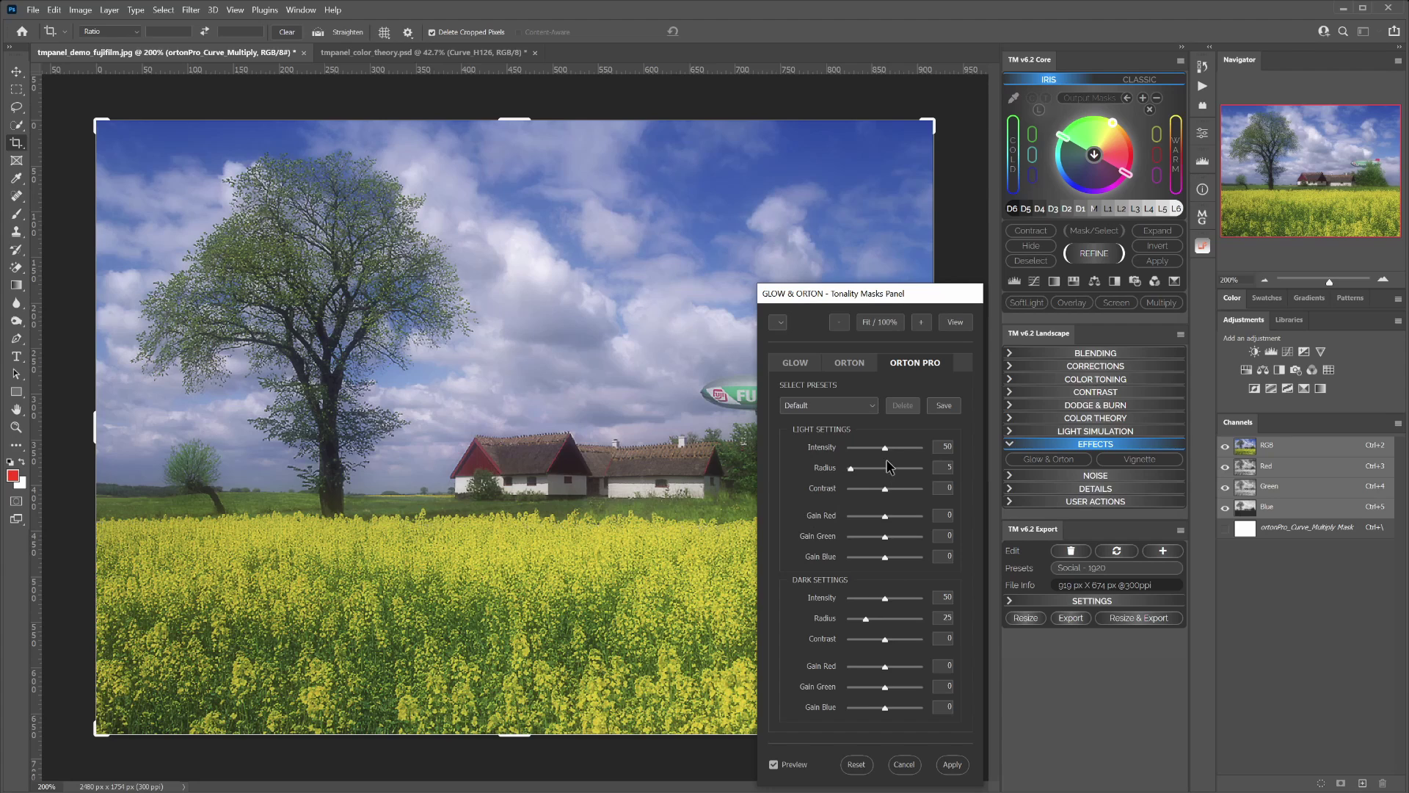
pyautogui.moveTo(885, 448); pyautogui.dragTo(893, 448)
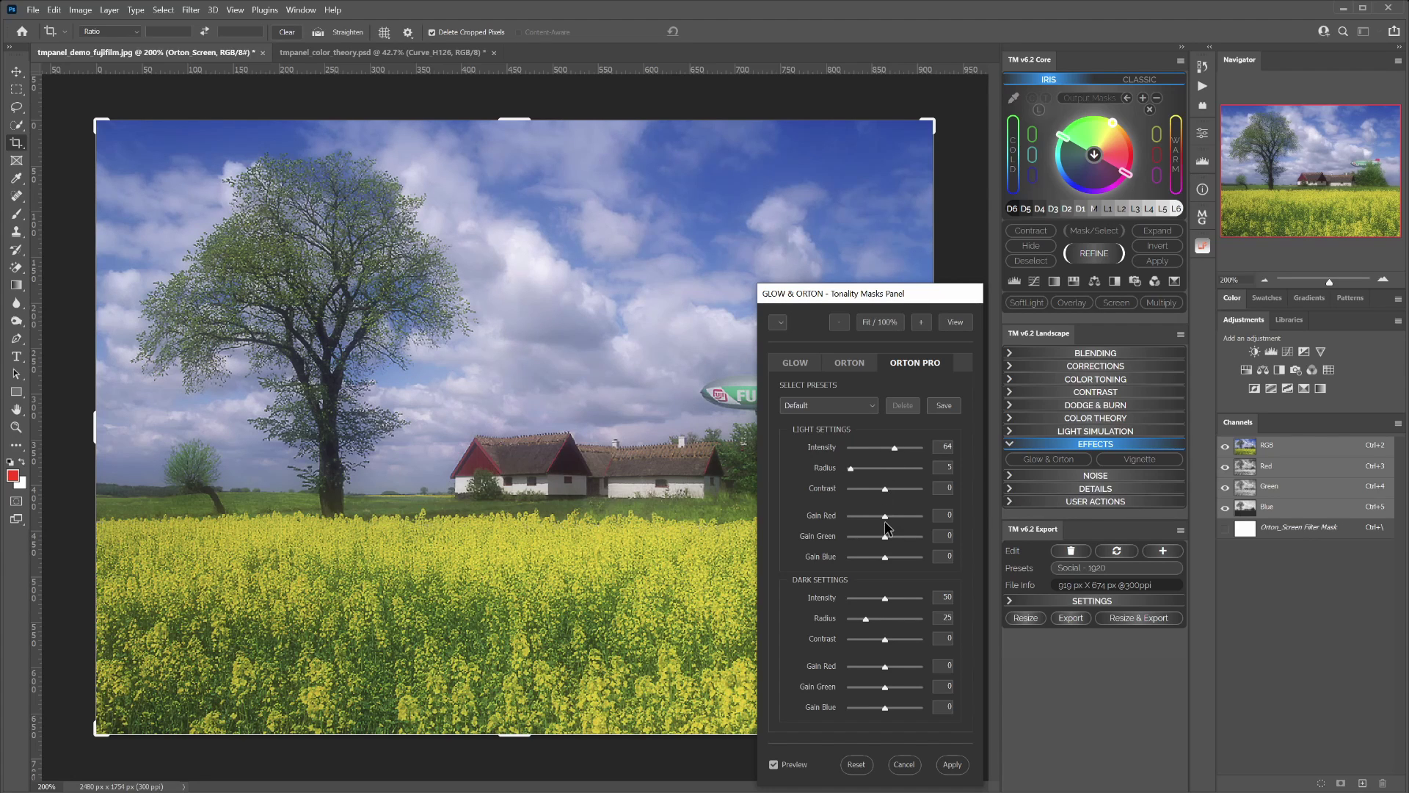
pyautogui.moveTo(892, 517); pyautogui.dragTo(895, 517)
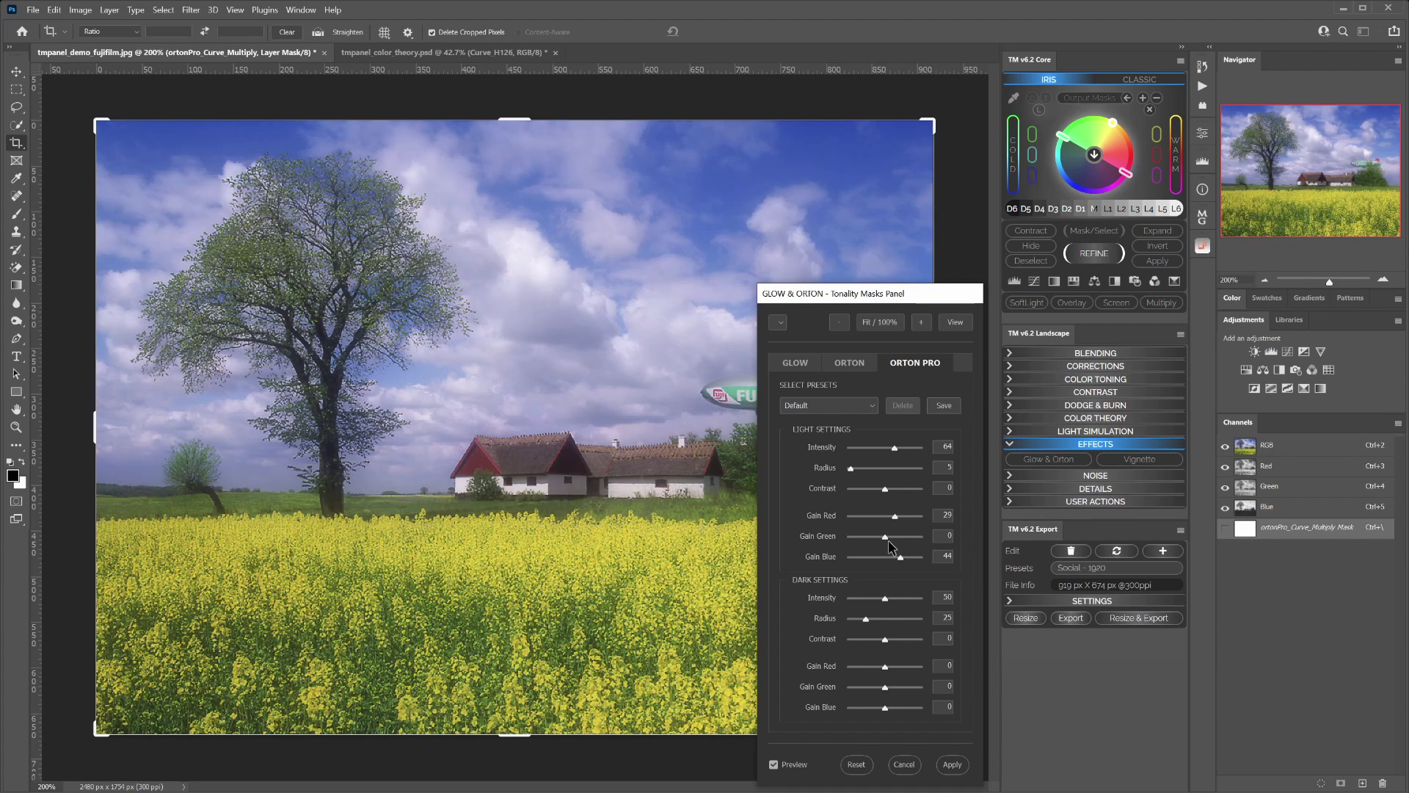
pyautogui.moveTo(901, 557); pyautogui.dragTo(877, 559)
pyautogui.moveTo(885, 707)
pyautogui.mouseDown()
pyautogui.moveTo(900, 707)
pyautogui.moveTo(903, 686)
pyautogui.mouseUp()
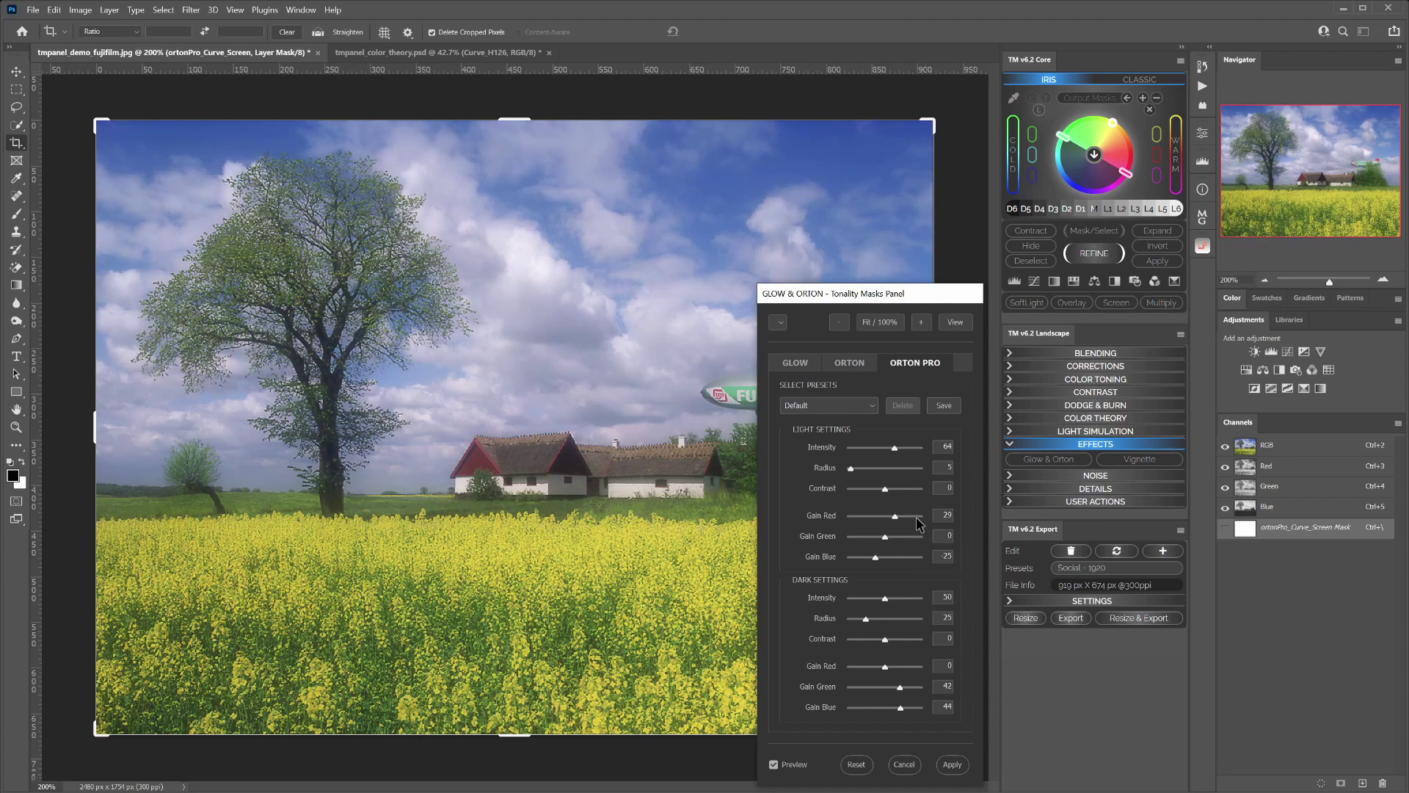
# Step: Try the Orton Pro preset Light Magenta - Dark Green, and apply the effect with the Light Warm - Dark Cold preset
pyautogui.click(871, 411)
pyautogui.click(872, 413)
pyautogui.click(879, 415)
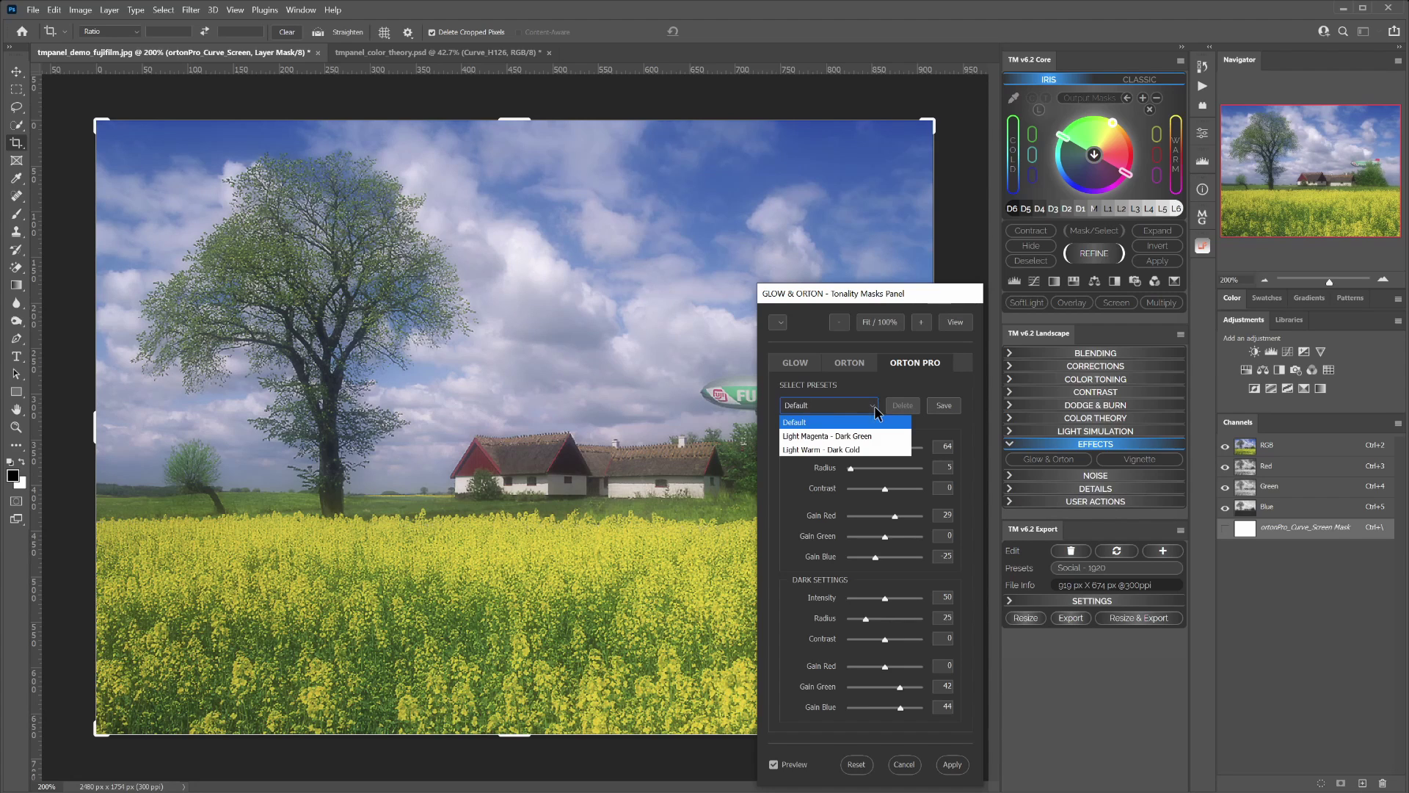
pyautogui.click(831, 438)
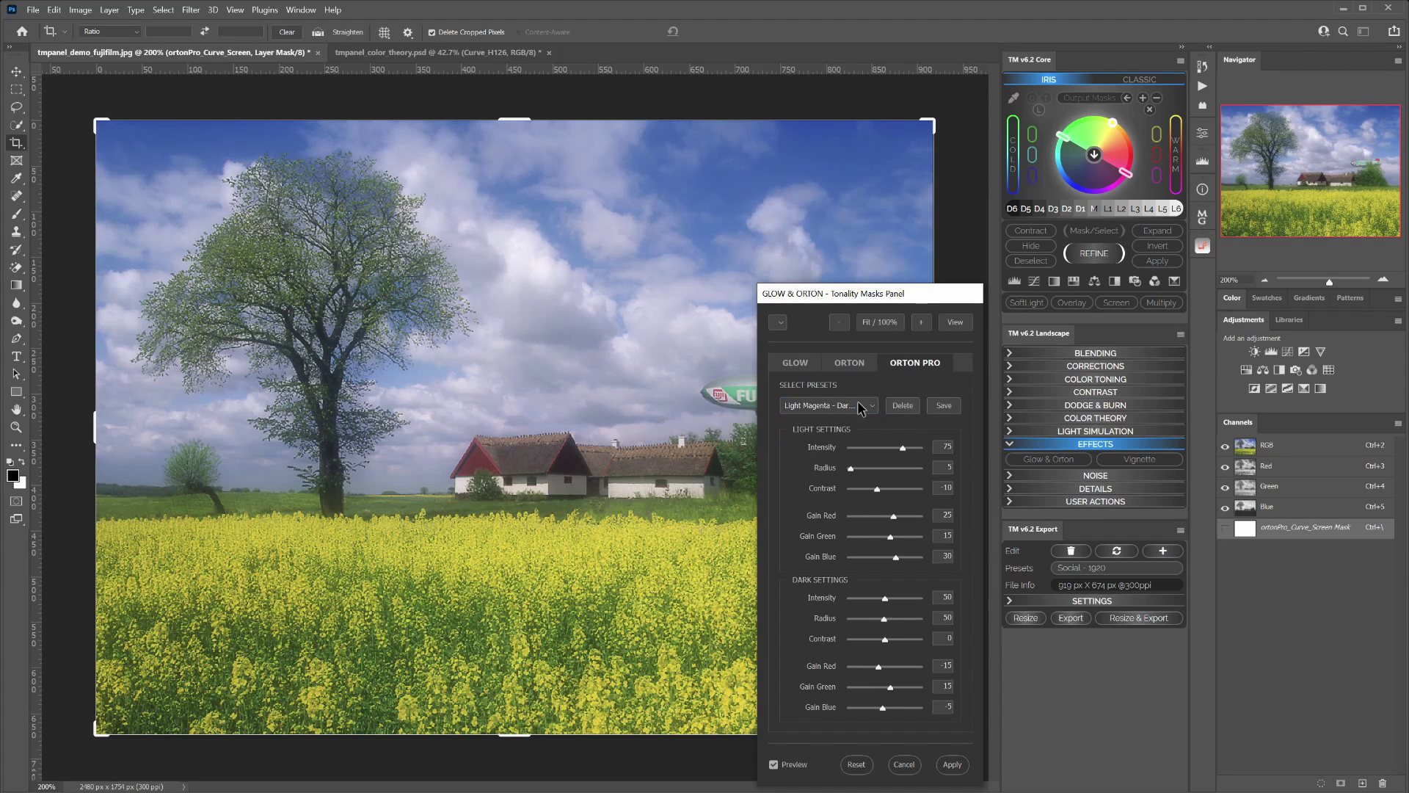
pyautogui.click(848, 406)
pyautogui.click(862, 452)
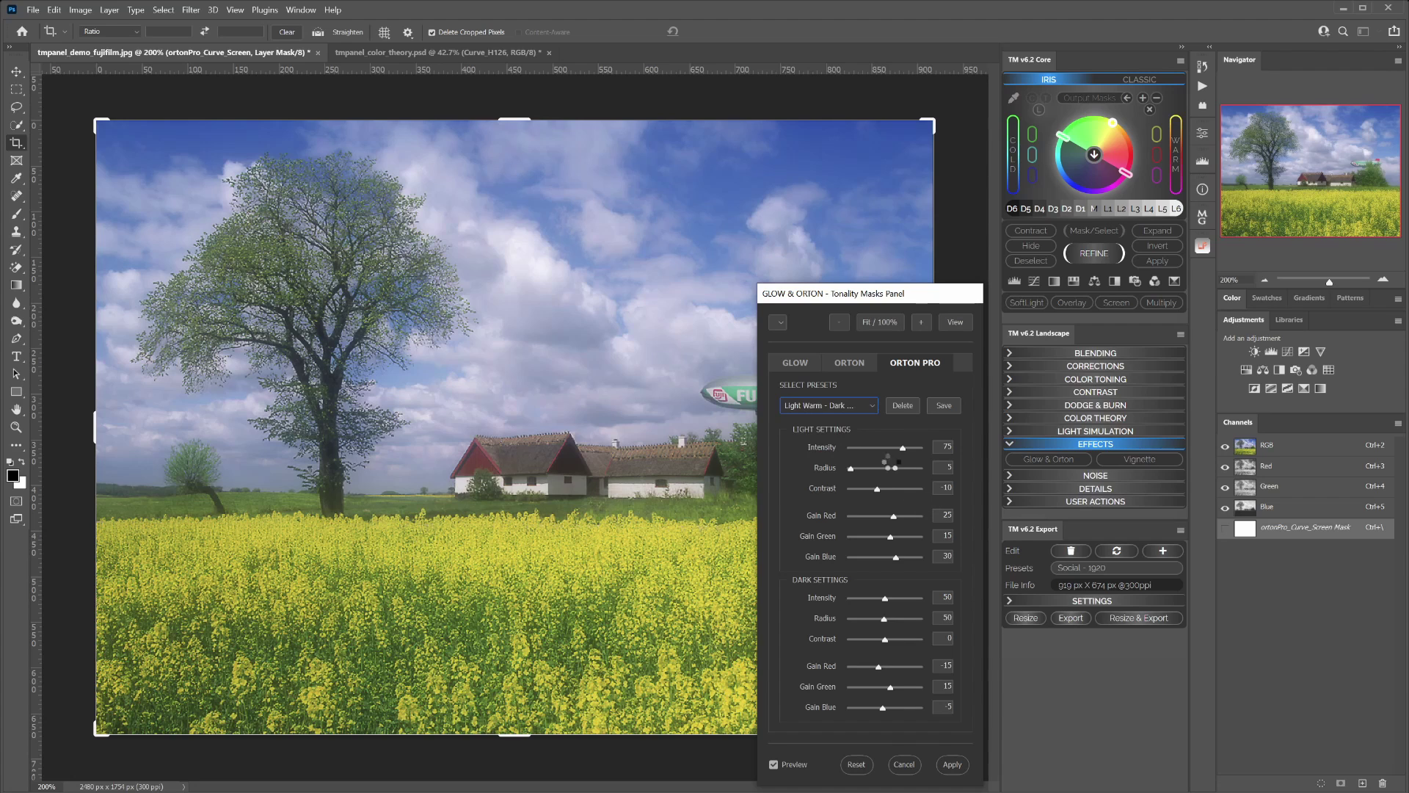
pyautogui.click(870, 406)
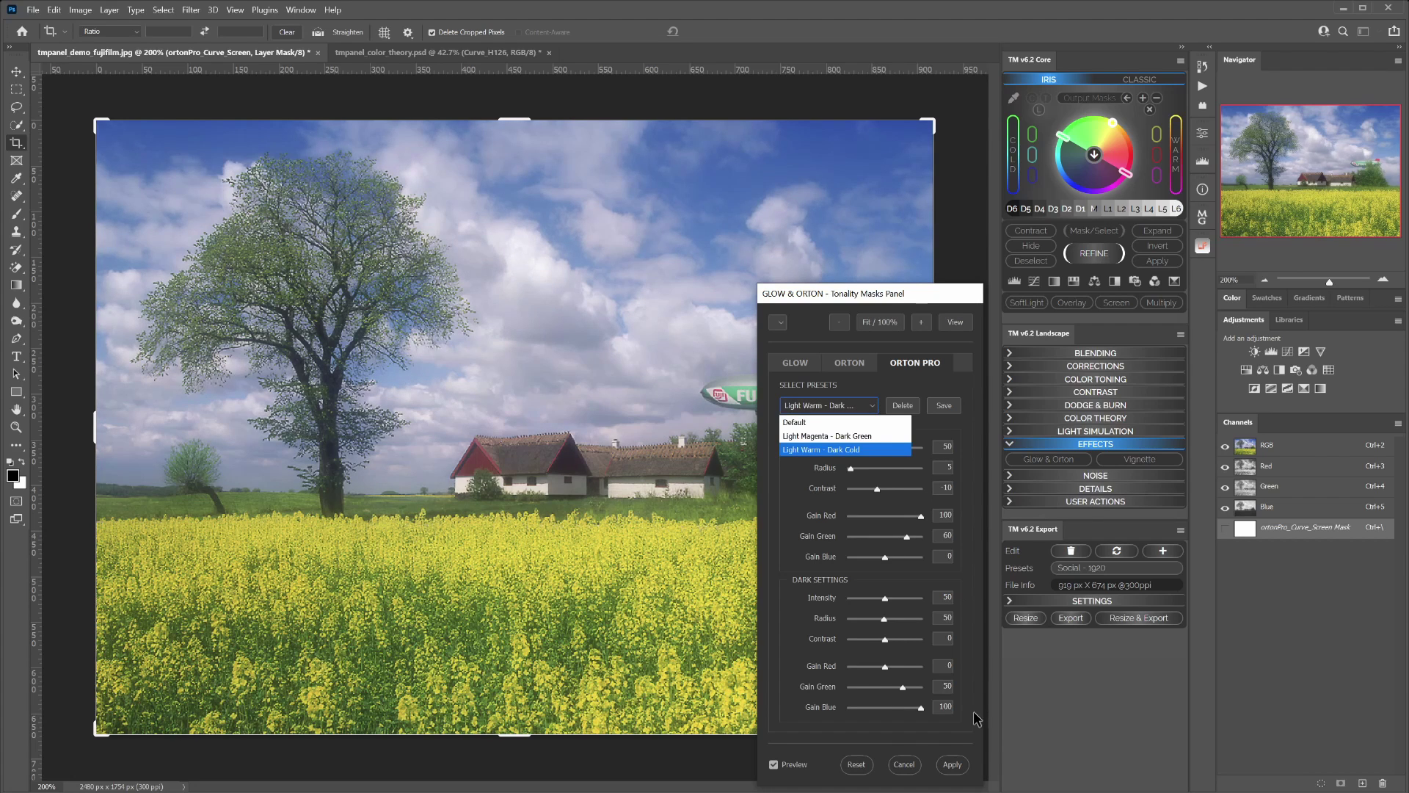
pyautogui.click(952, 765)
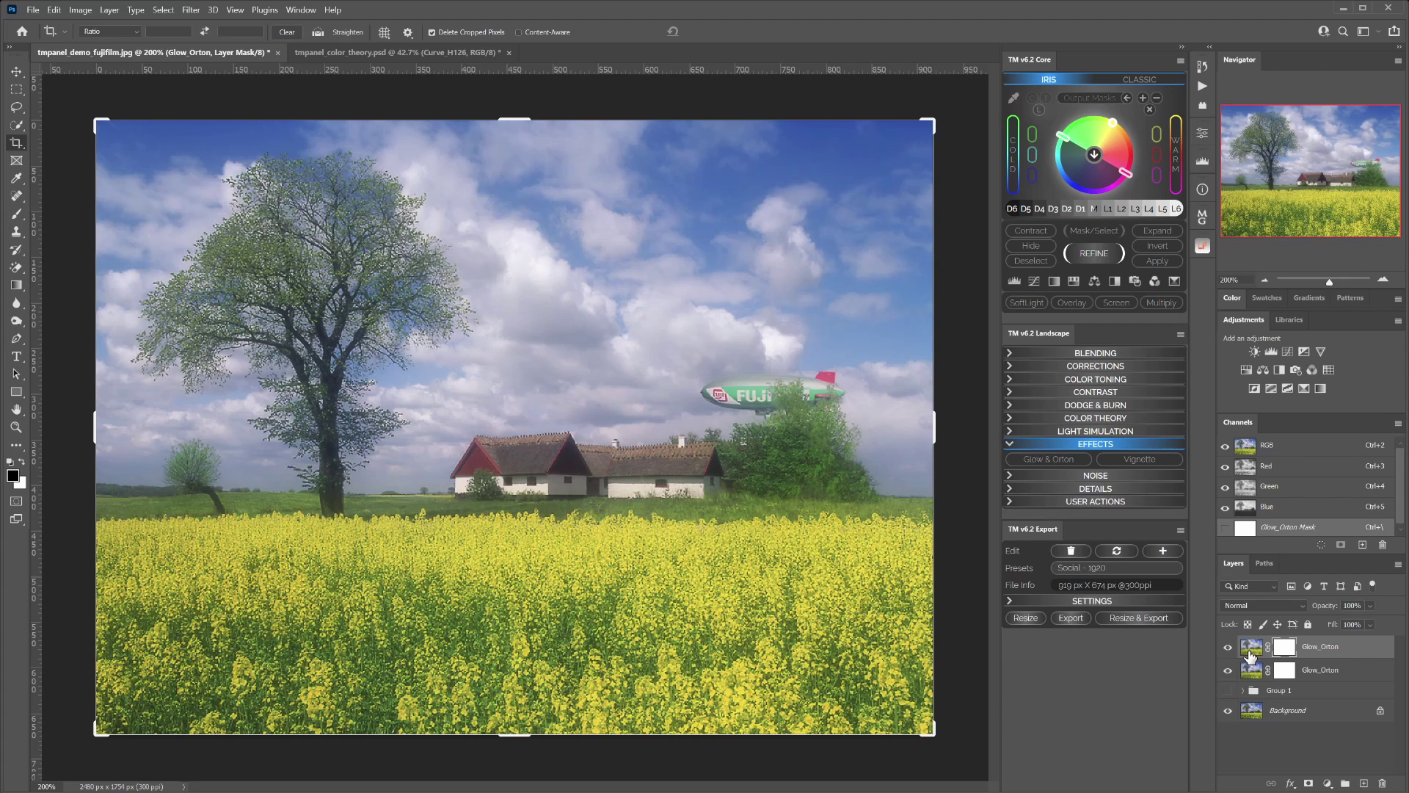
# Step: Delete both Glow_Orton layers
pyautogui.click(1250, 650)
pyautogui.press('Delete')
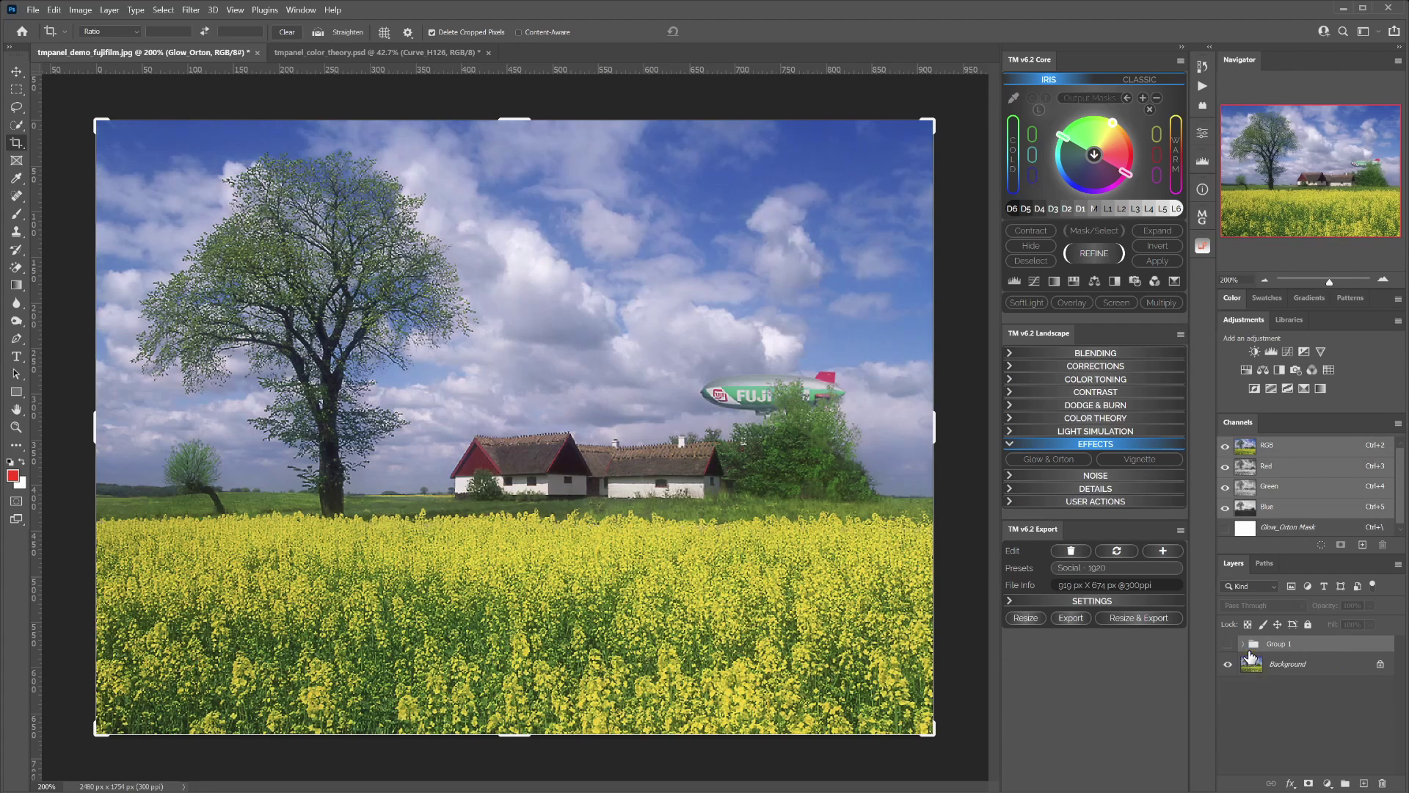
pyautogui.press('Delete')
# Step: Look over the Noise section, and apply the Details section's Unsharp Mask with amount 100%, radius 0.5 pixels and threshold 0
pyautogui.click(1087, 477)
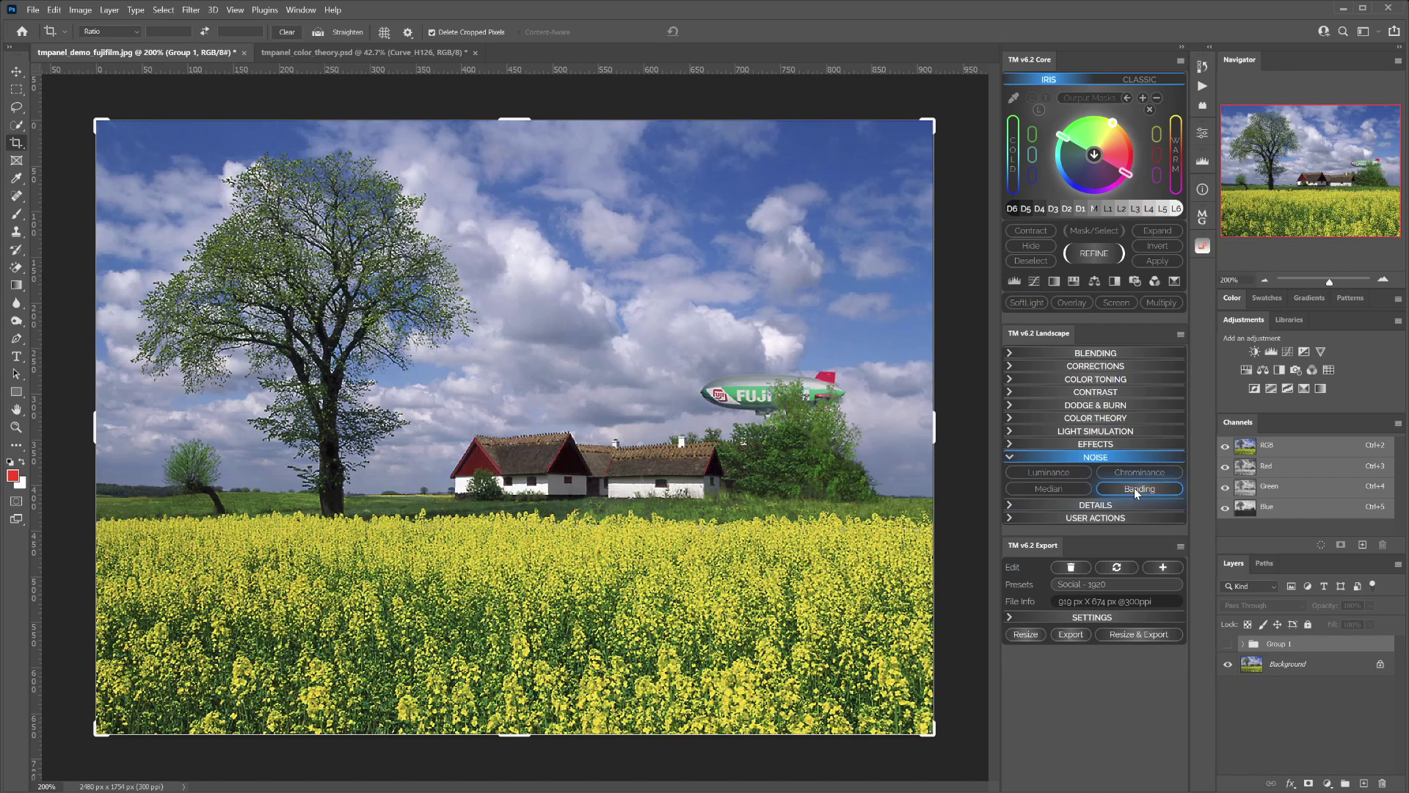
pyautogui.click(1078, 505)
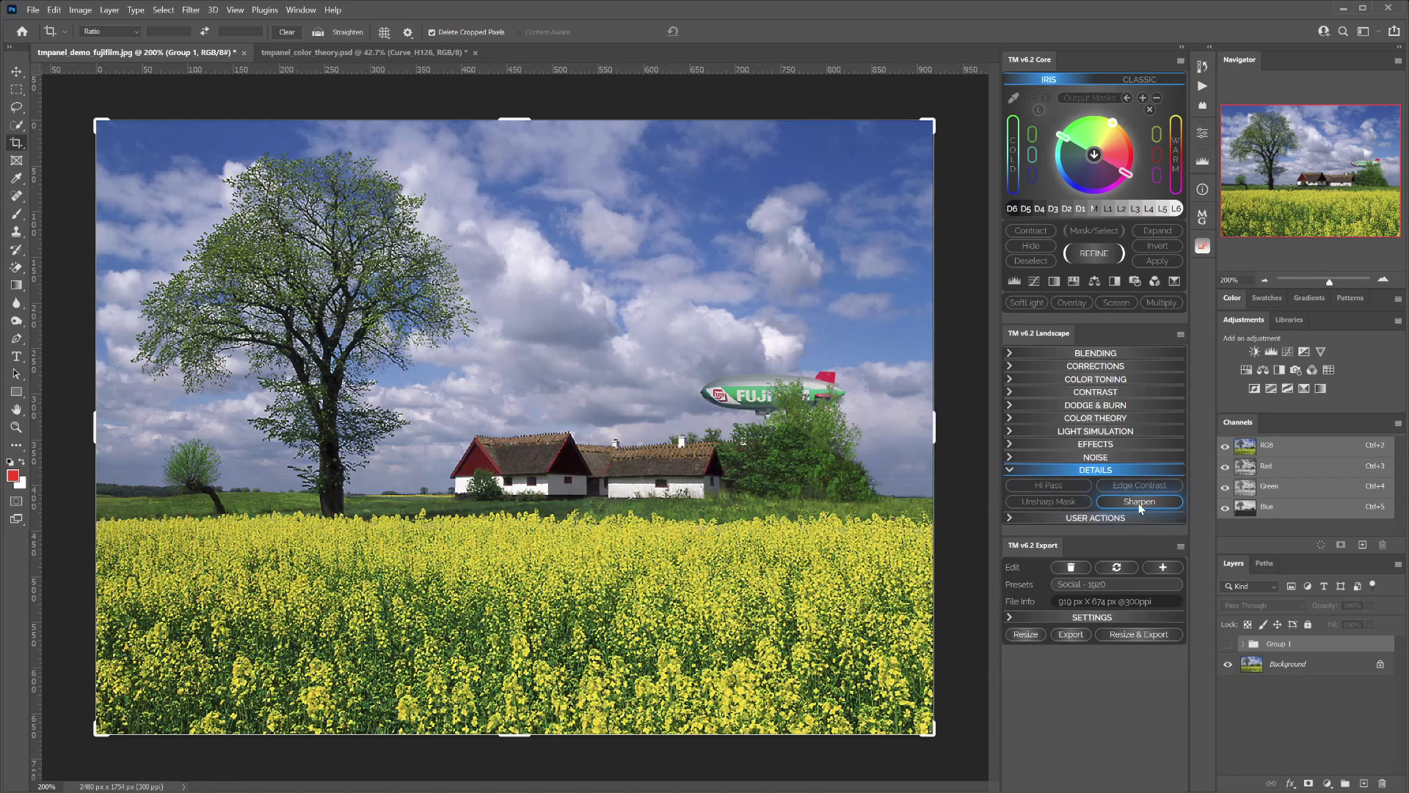
pyautogui.click(1050, 499)
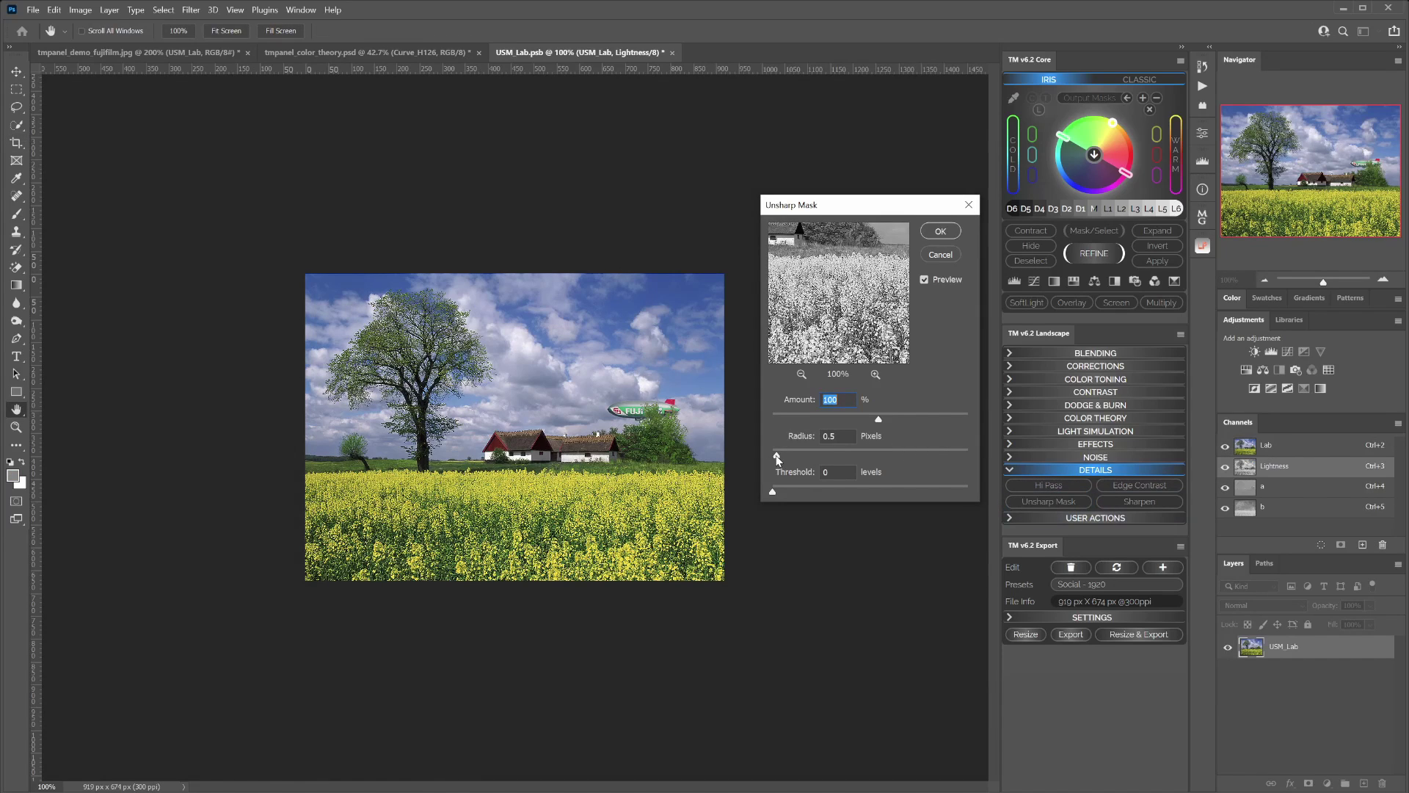
pyautogui.click(941, 231)
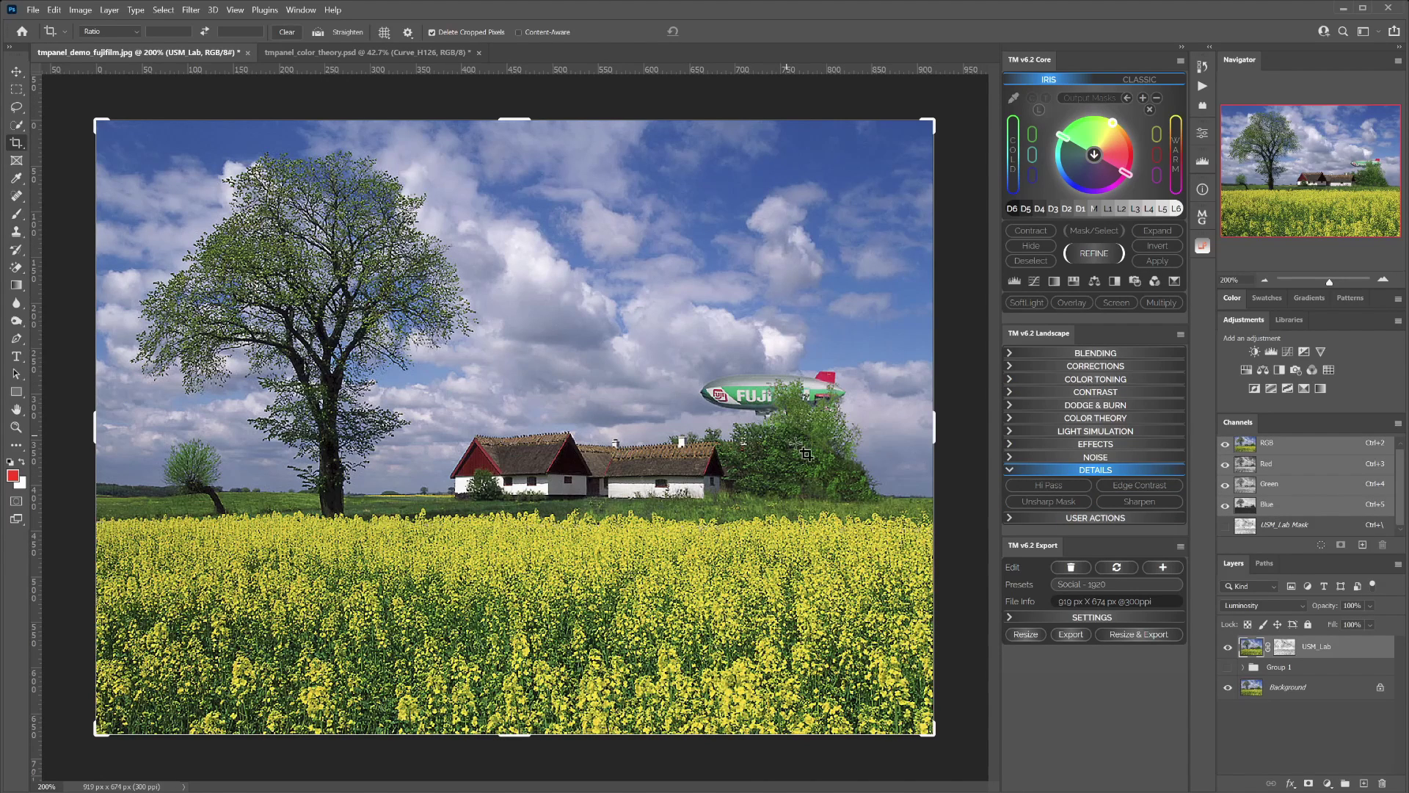
# Step: Apply Hi Pass sharpening with a 2.5-pixel radius and toggle the Hi_Pass group's visibility to compare before and after
pyautogui.click(1045, 485)
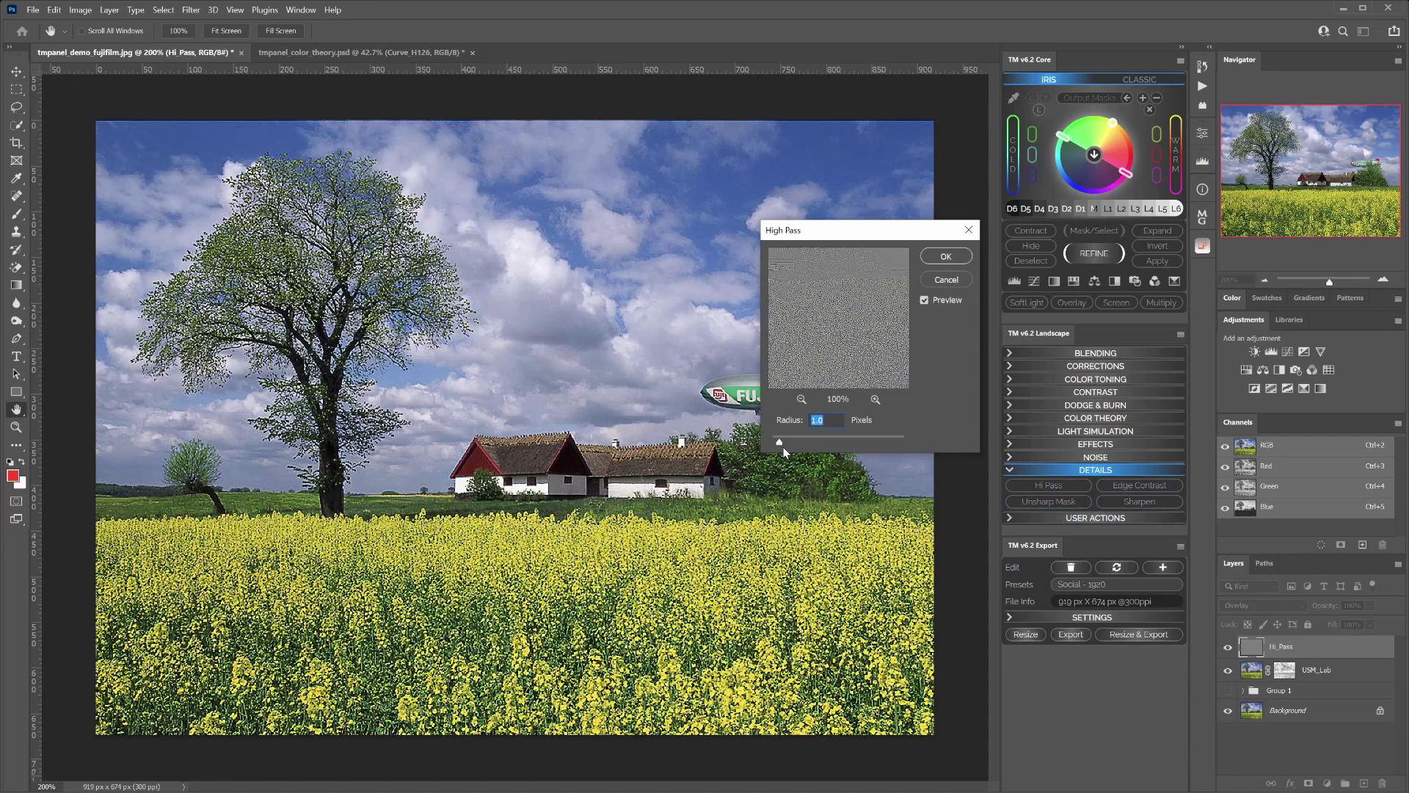
pyautogui.moveTo(778, 447); pyautogui.dragTo(789, 441)
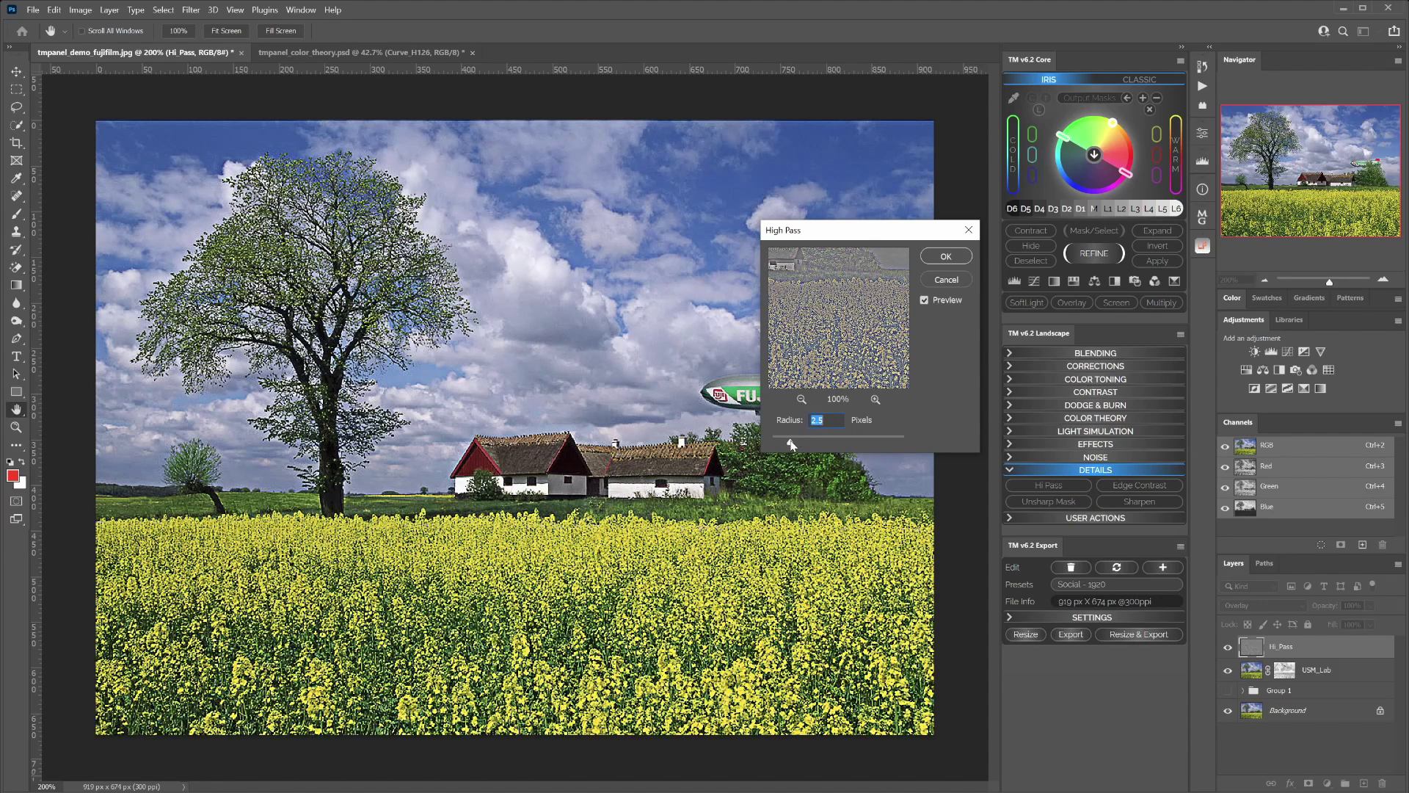
pyautogui.click(946, 257)
pyautogui.press('c')
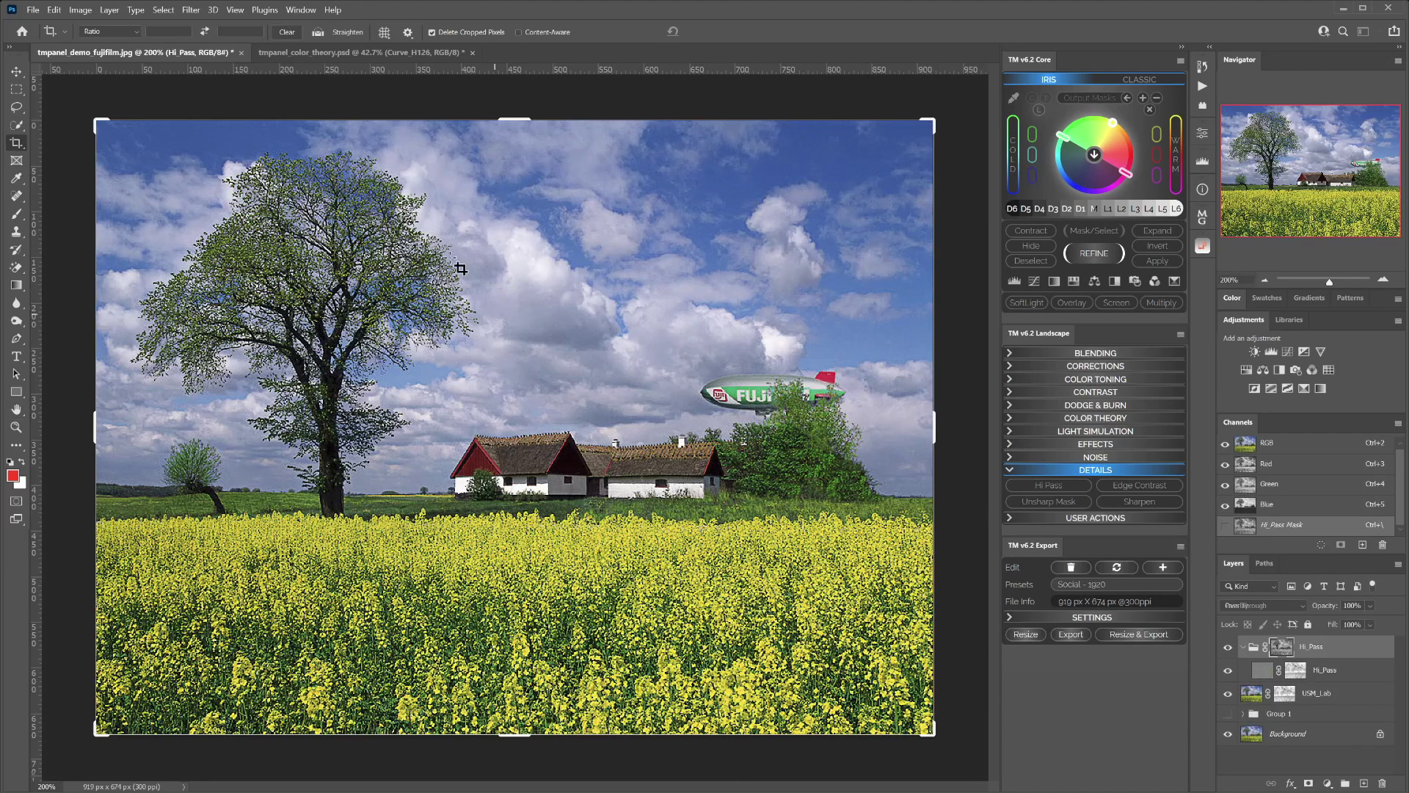
pyautogui.click(1227, 648)
pyautogui.click(1226, 648)
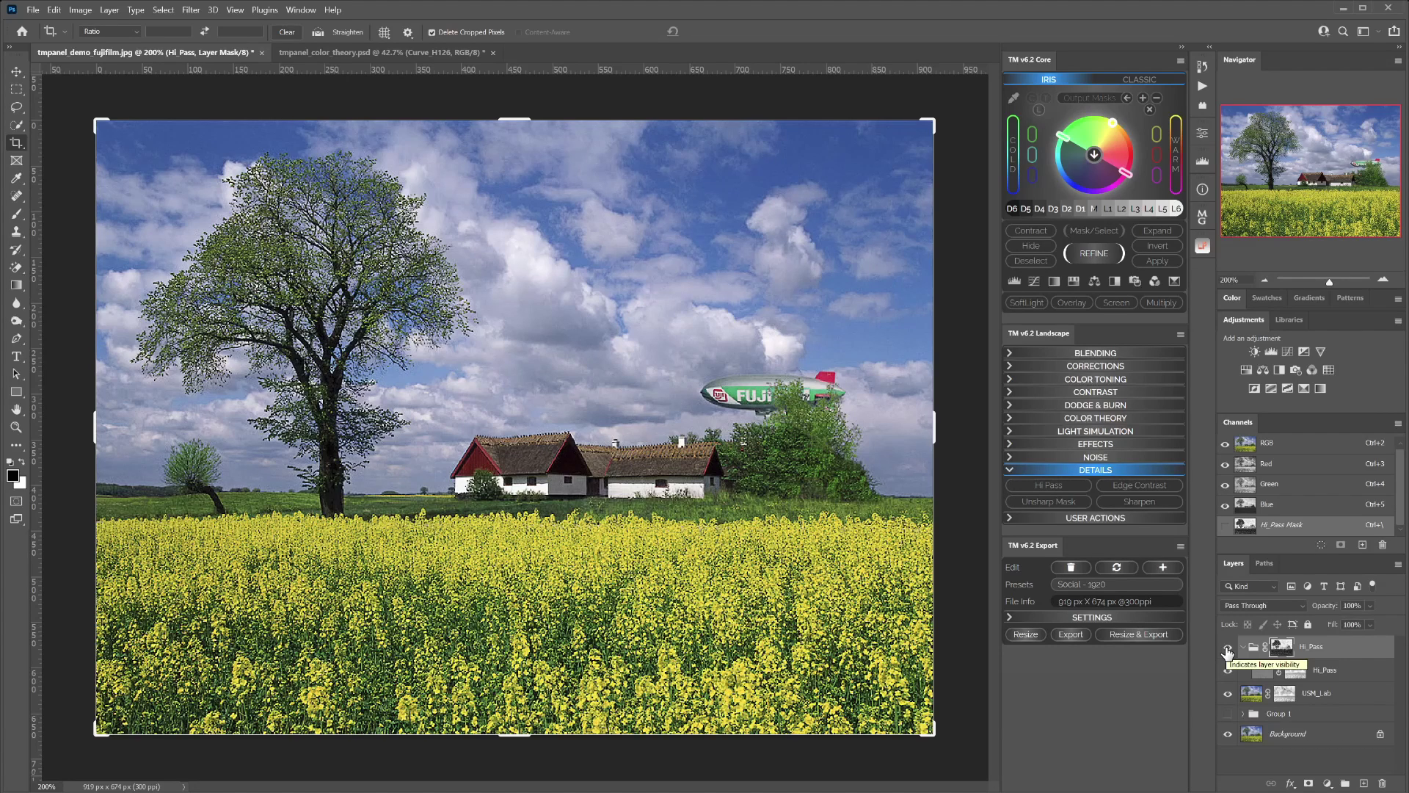
# Step: Look over the User Actions section and return to the Effects section
pyautogui.click(1083, 520)
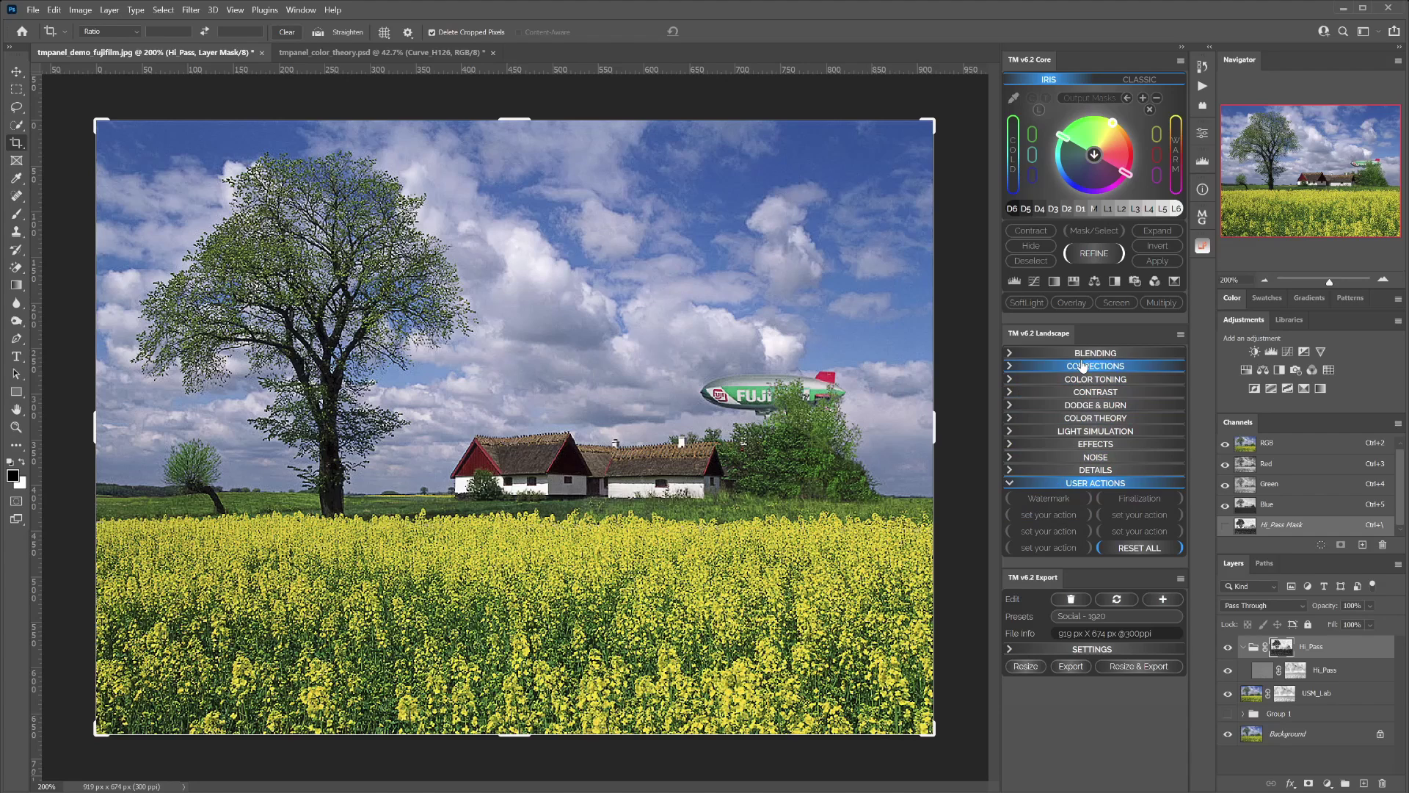
pyautogui.click(1082, 445)
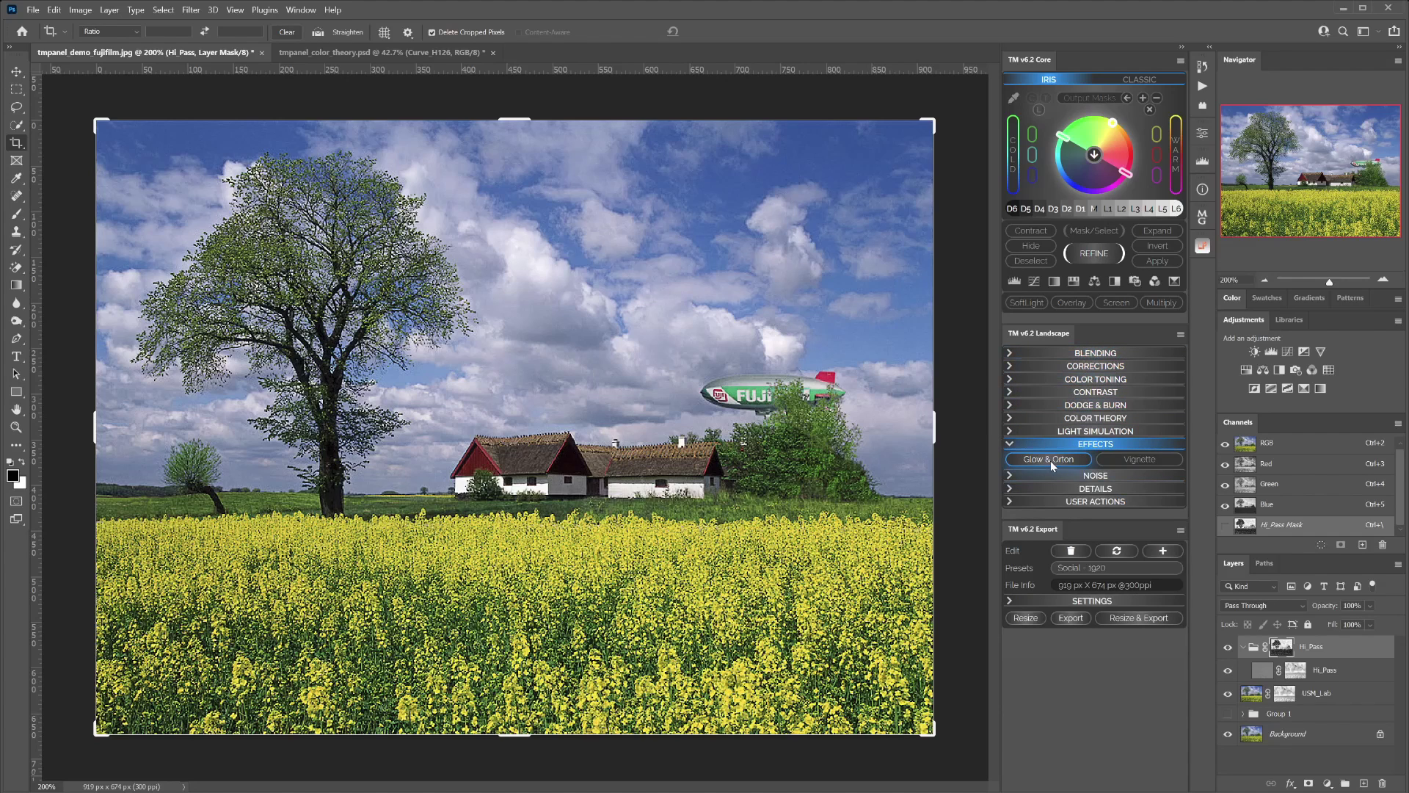